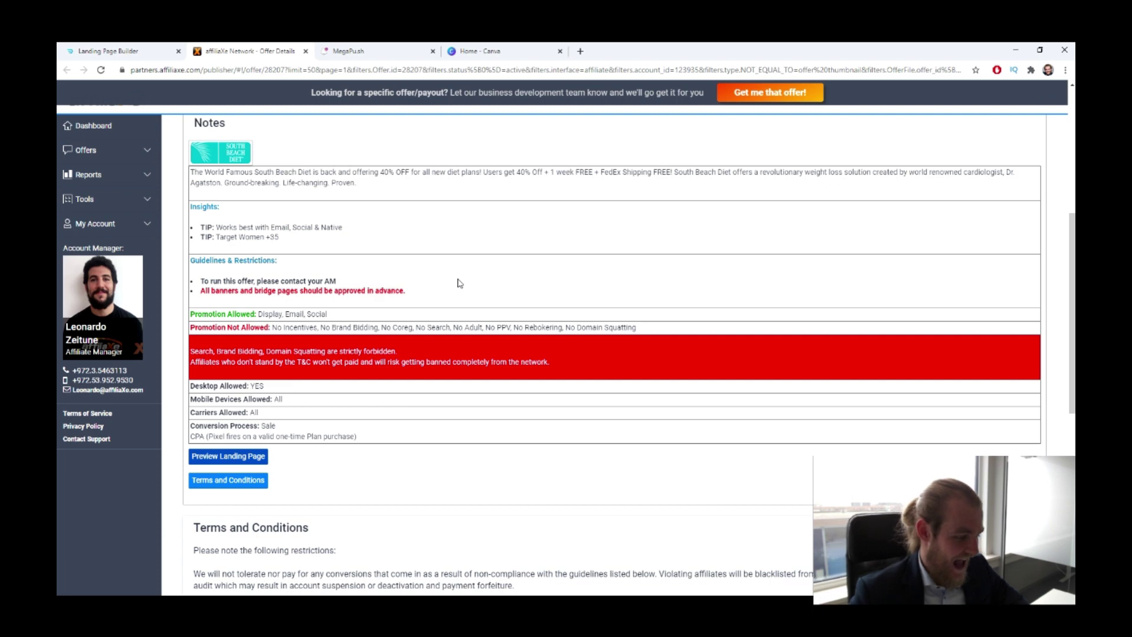
# - Switch to the Landing Page Builder and change "the obesity to" to "the obese" in the article summary's second paragraph
pyautogui.click(109, 51)
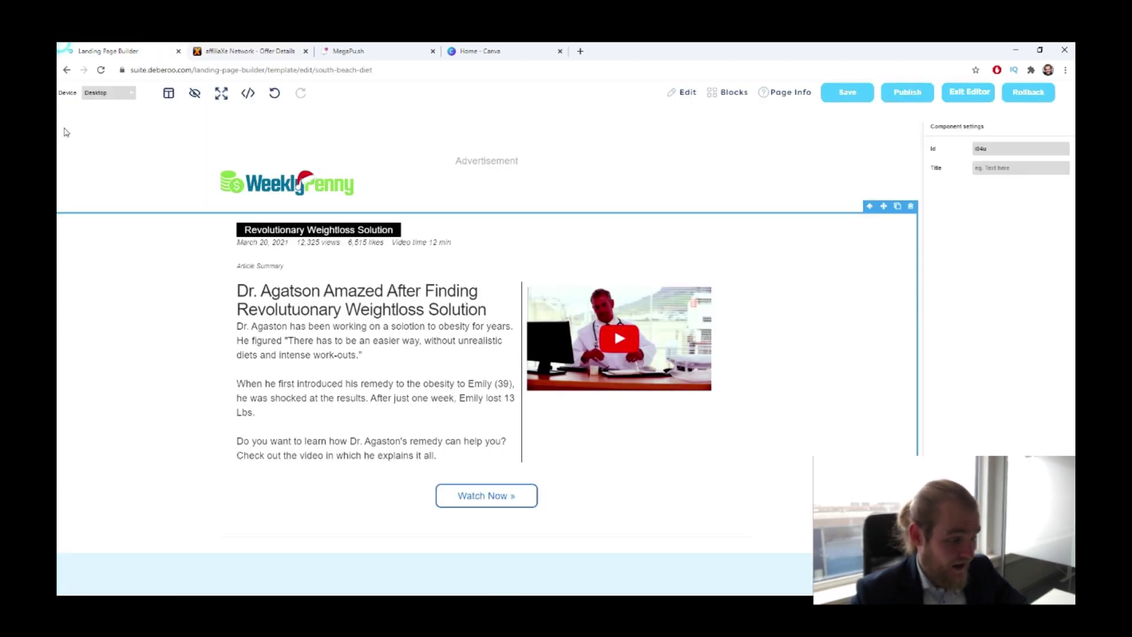
pyautogui.scroll(-3, 408, 349)
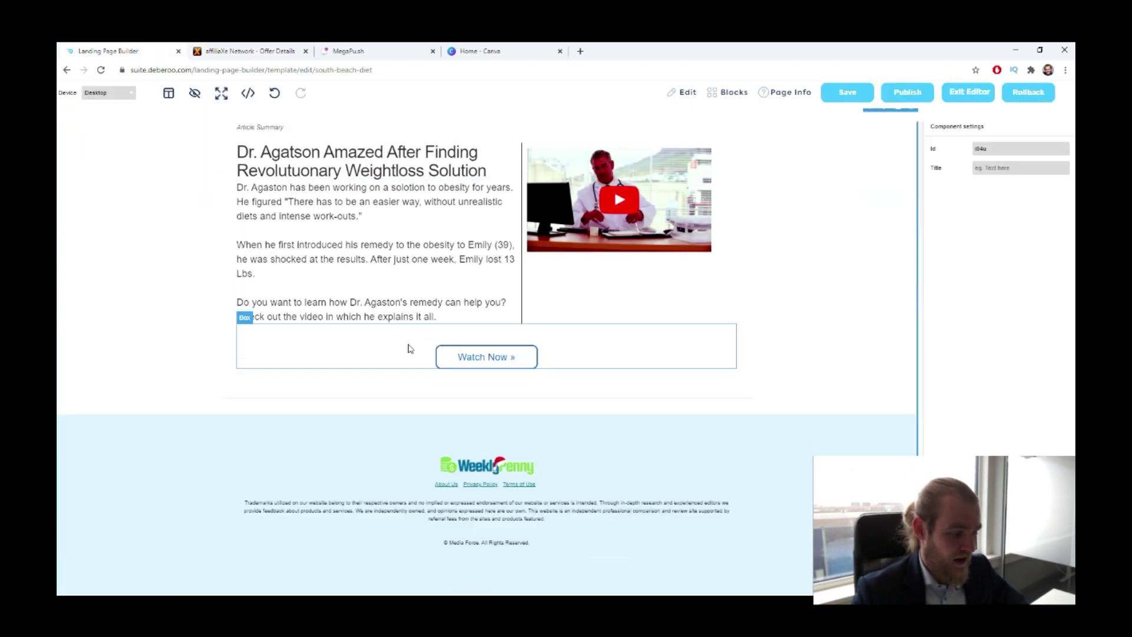
pyautogui.scroll(2, 409, 349)
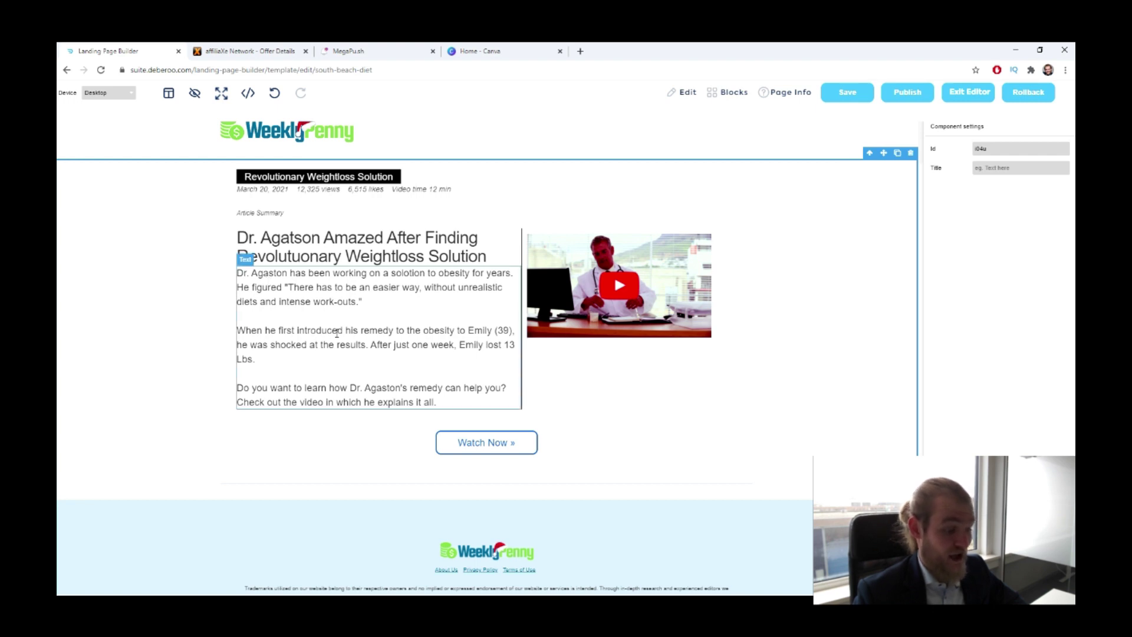
pyautogui.doubleClick(451, 328)
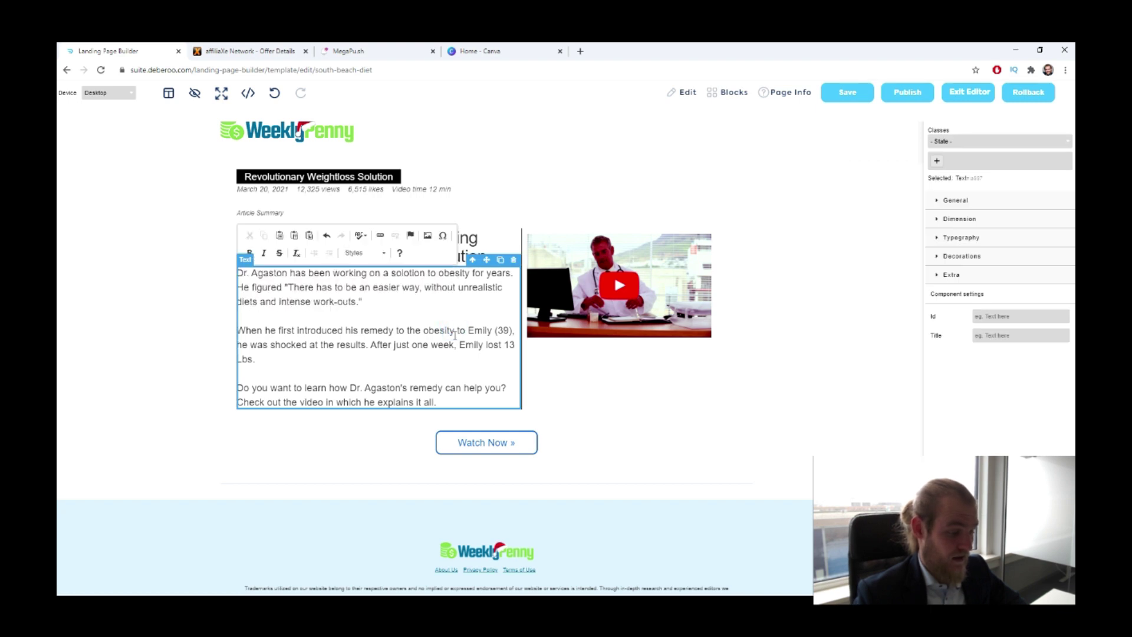
pyautogui.doubleClick(453, 331)
pyautogui.write('obese')
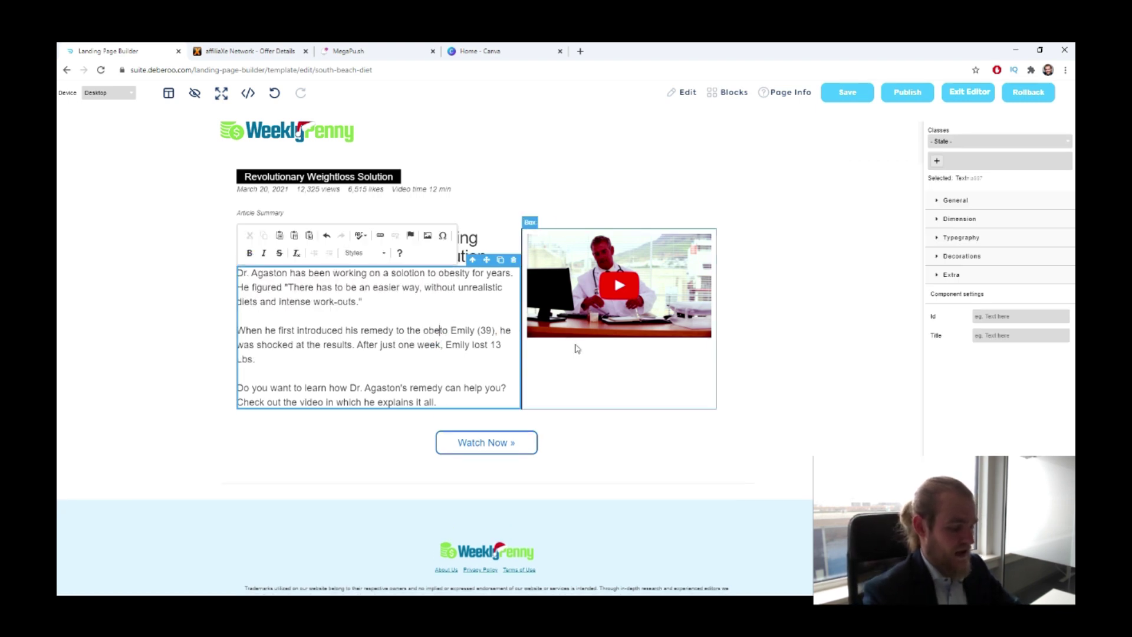
pyautogui.press('BackSpace')
pyautogui.press('BackSpace')
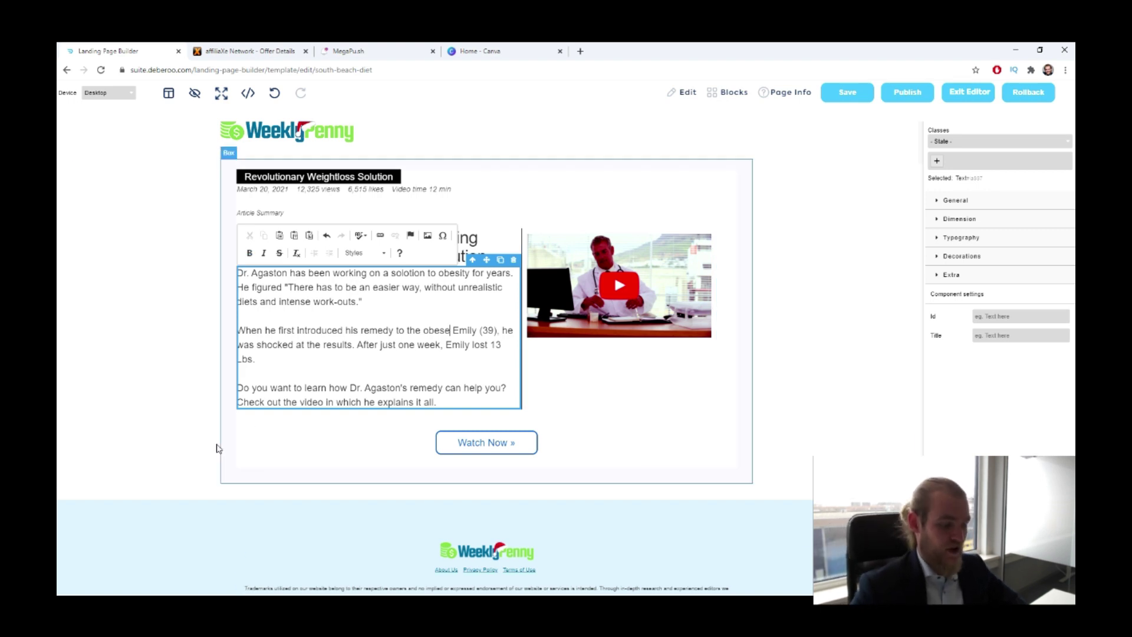
pyautogui.click(142, 439)
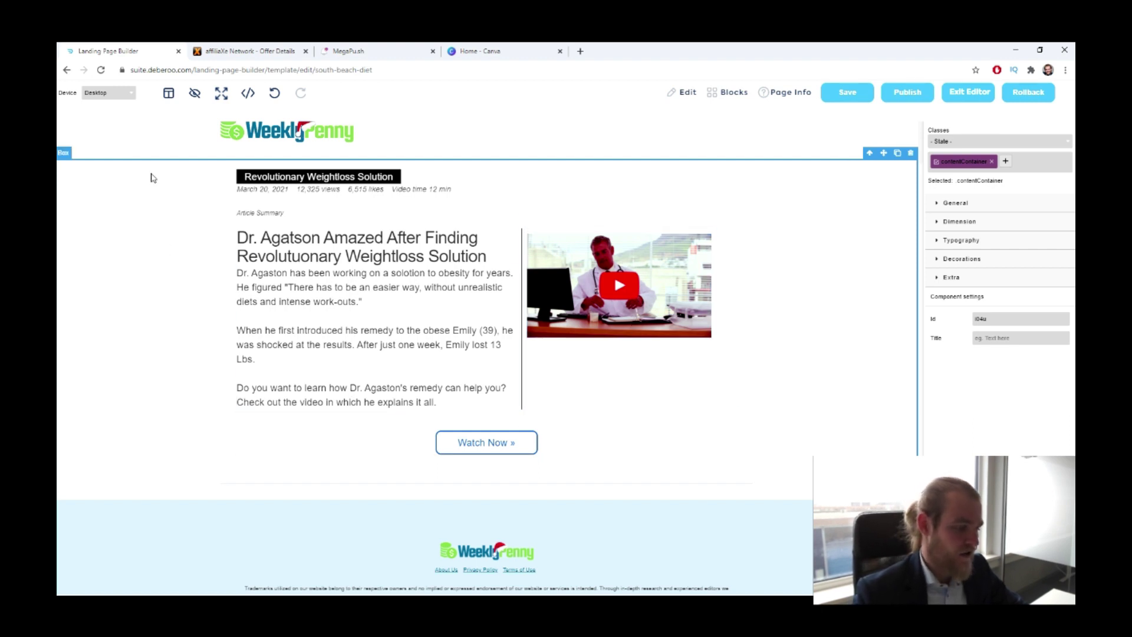
# - Switch to MegaPush and start a new push campaign
pyautogui.click(348, 50)
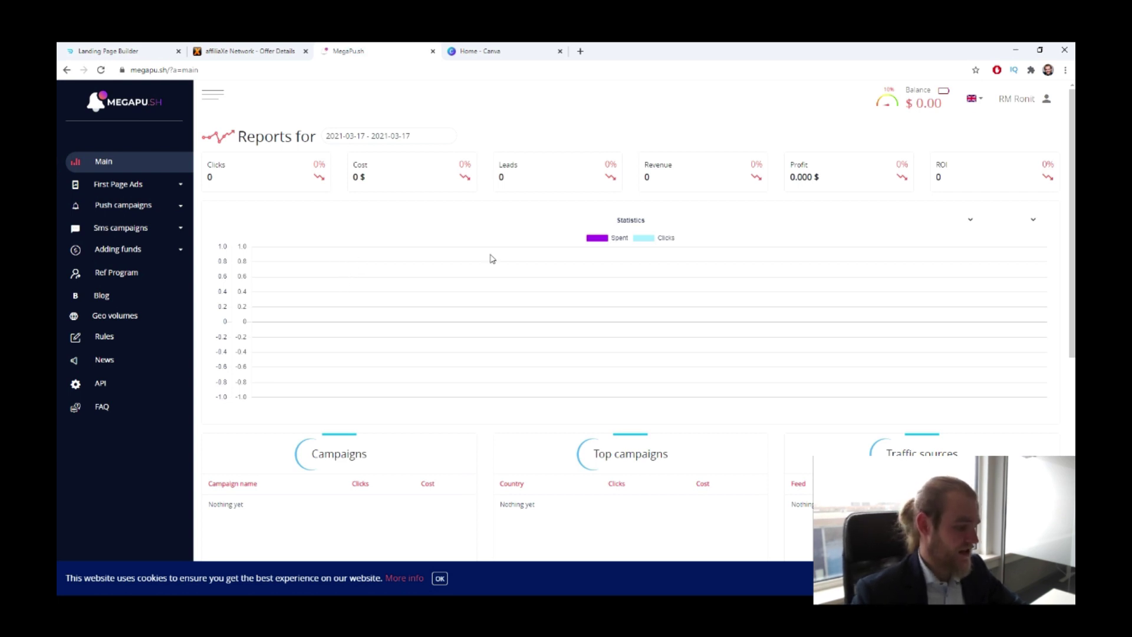
pyautogui.click(180, 212)
pyautogui.click(143, 225)
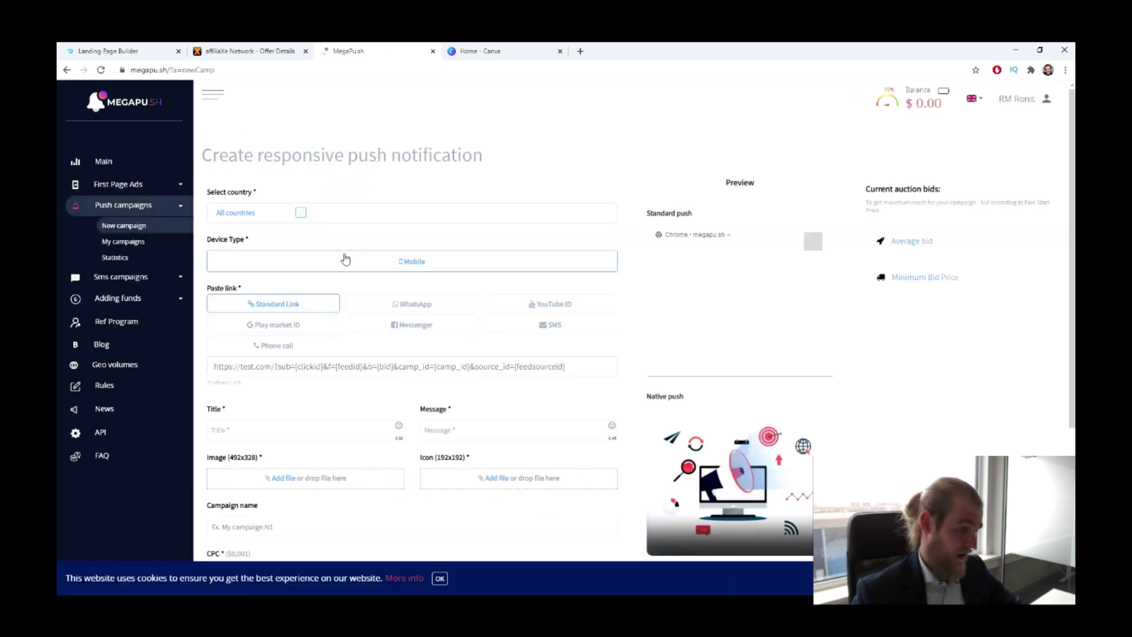
# - Search the campaign's country list for "united", deselect all countries and target only United States
pyautogui.click(338, 213)
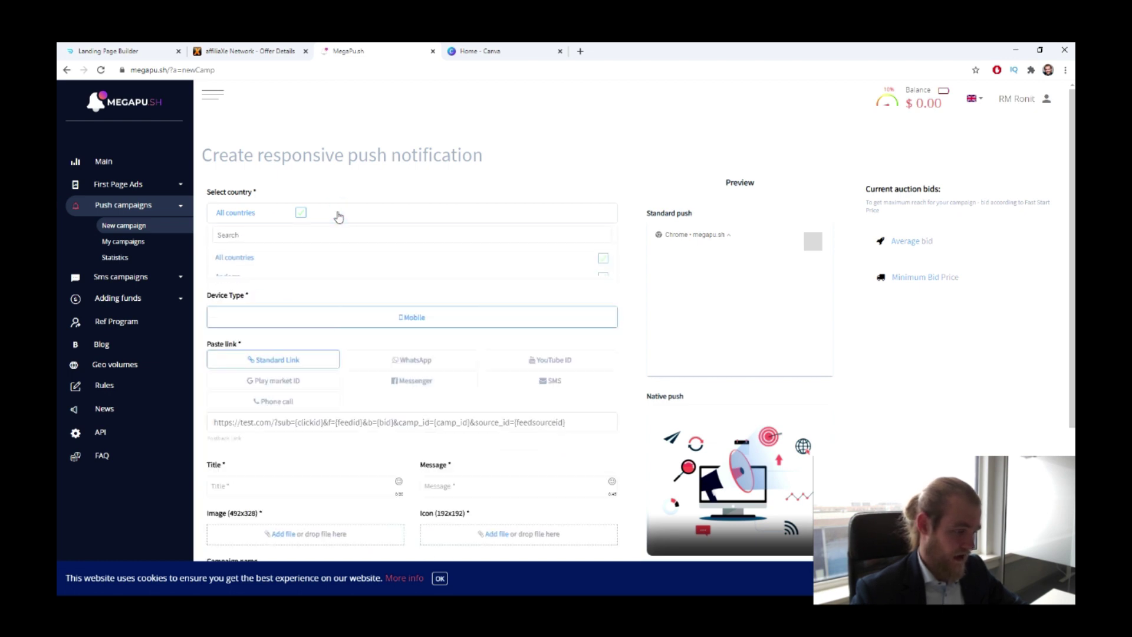
pyautogui.write('unite')
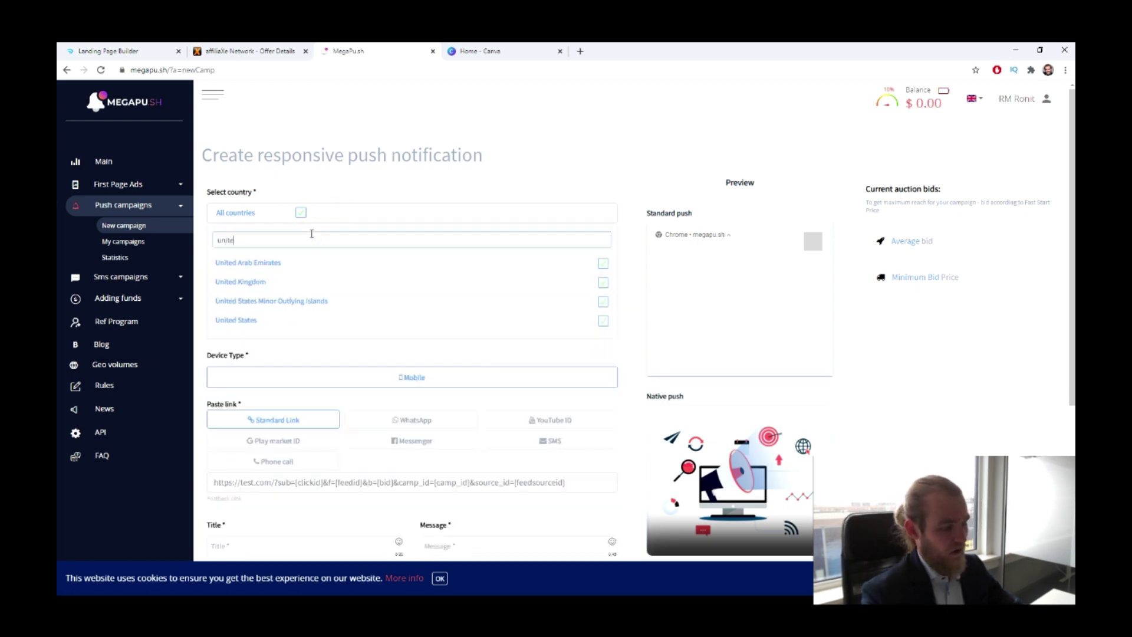
pyautogui.write('d')
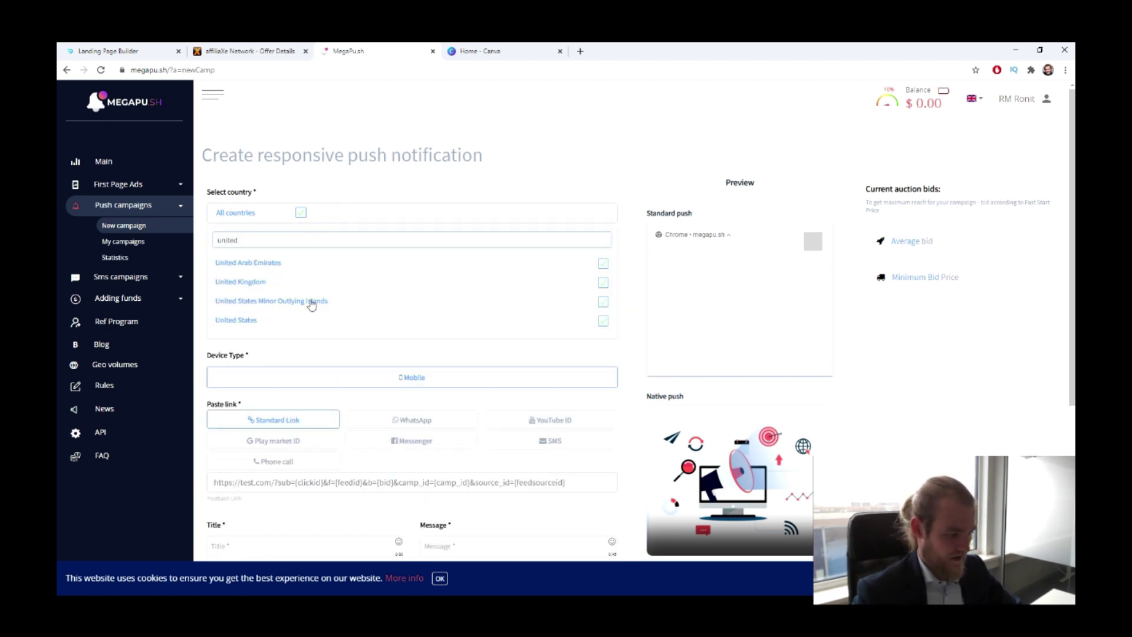
pyautogui.click(244, 320)
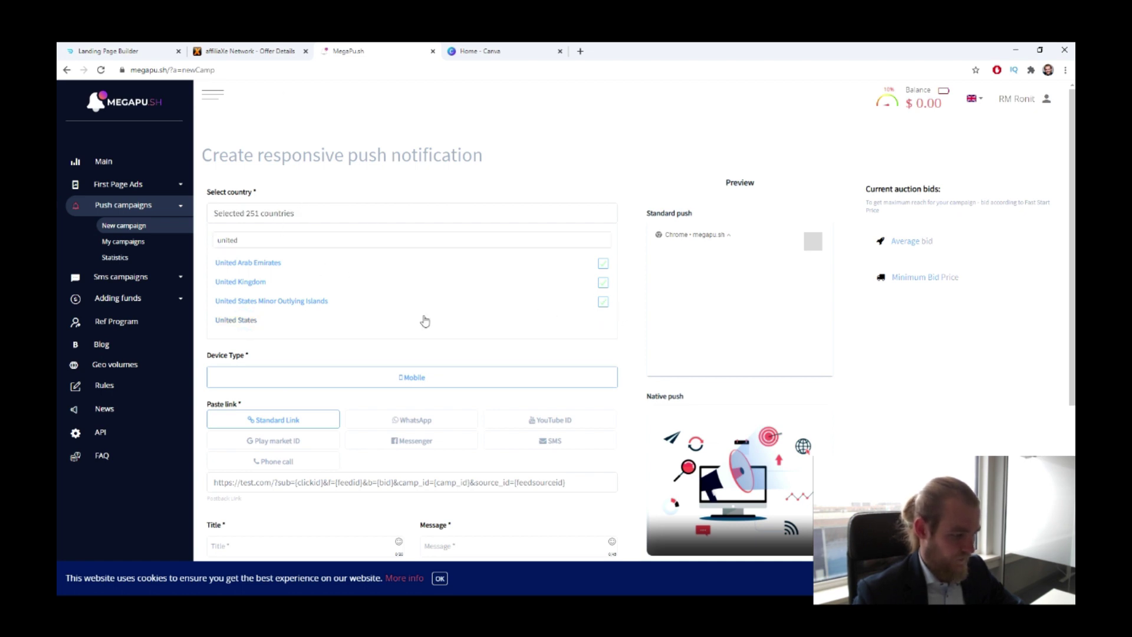
pyautogui.click(603, 320)
pyautogui.click(503, 132)
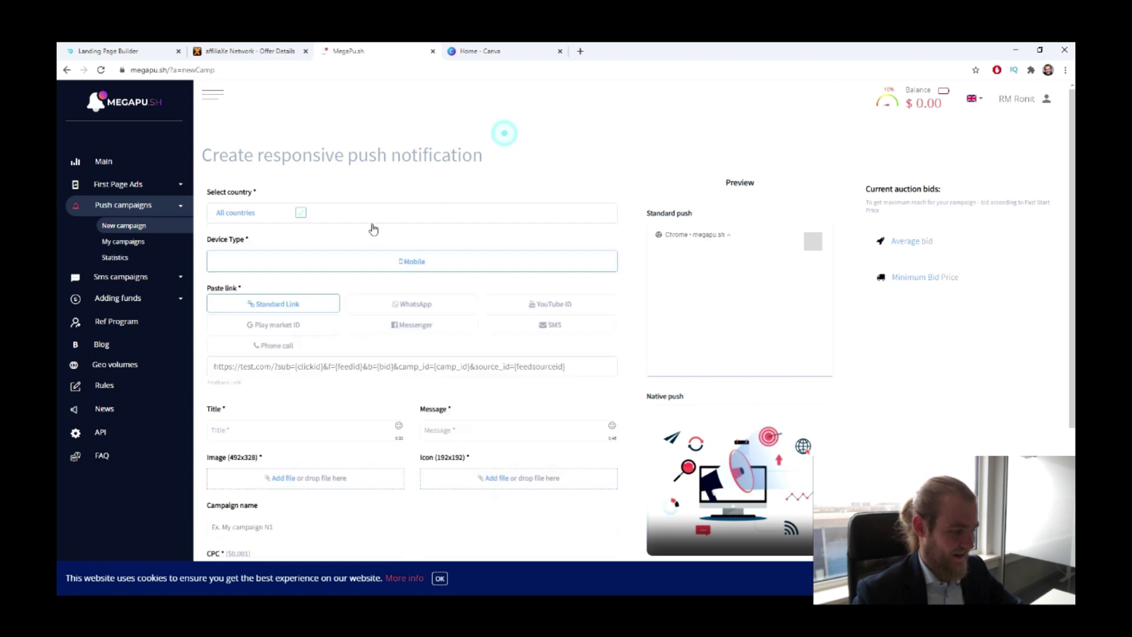
pyautogui.click(301, 213)
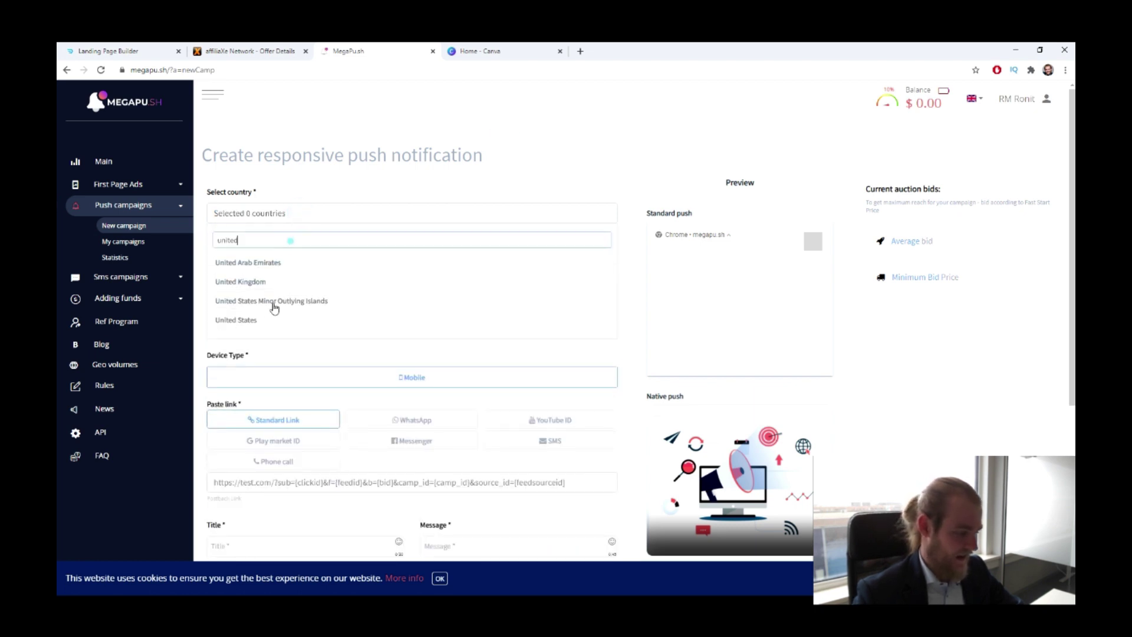
pyautogui.click(333, 321)
pyautogui.click(613, 156)
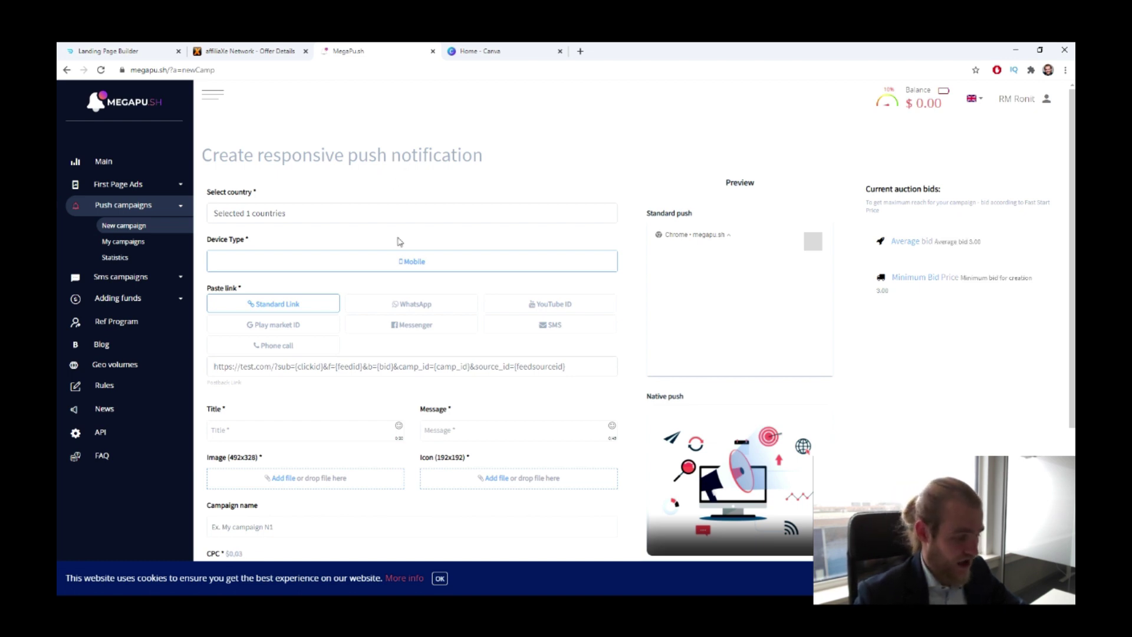
pyautogui.scroll(-2, 399, 262)
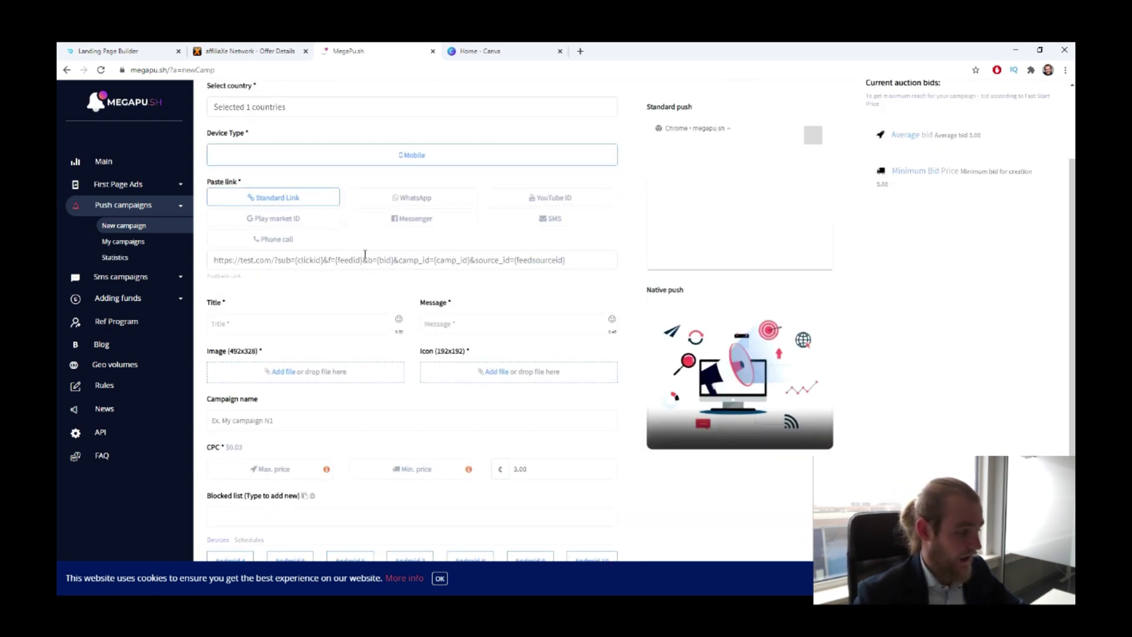
pyautogui.scroll(2, 295, 189)
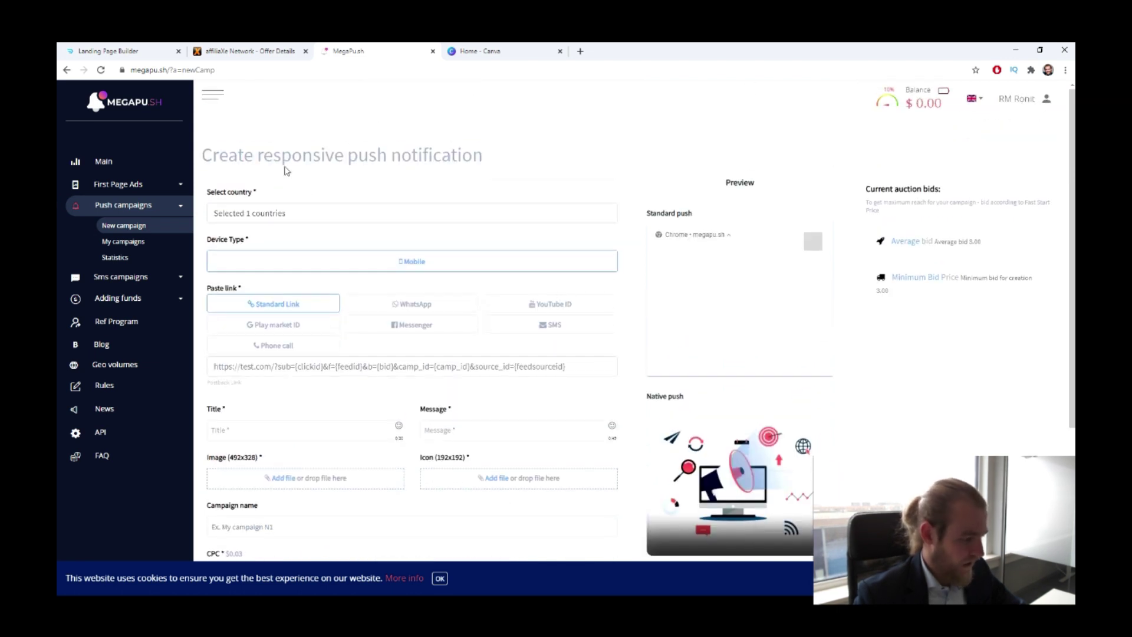
pyautogui.click(437, 260)
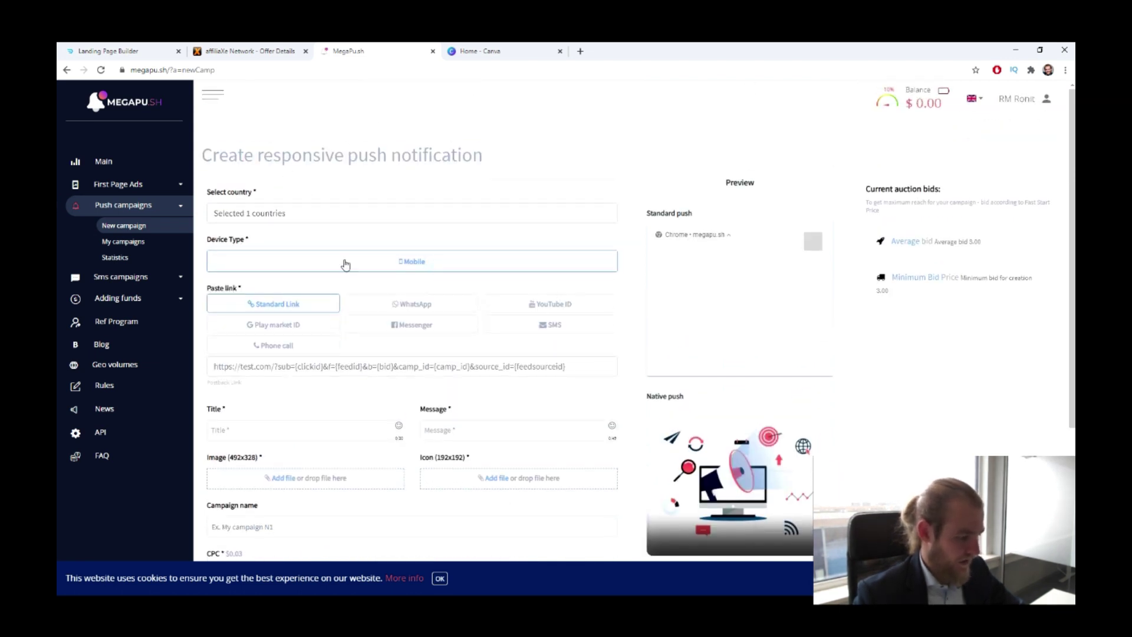
pyautogui.scroll(-2, 425, 247)
pyautogui.scroll(1, 354, 265)
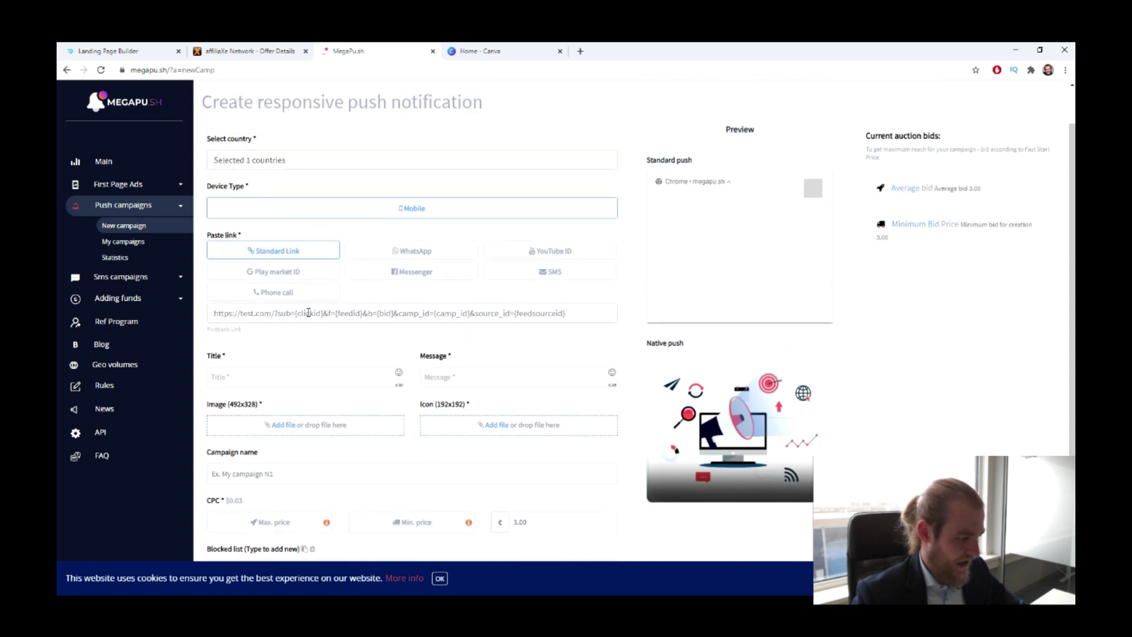
pyautogui.click(297, 308)
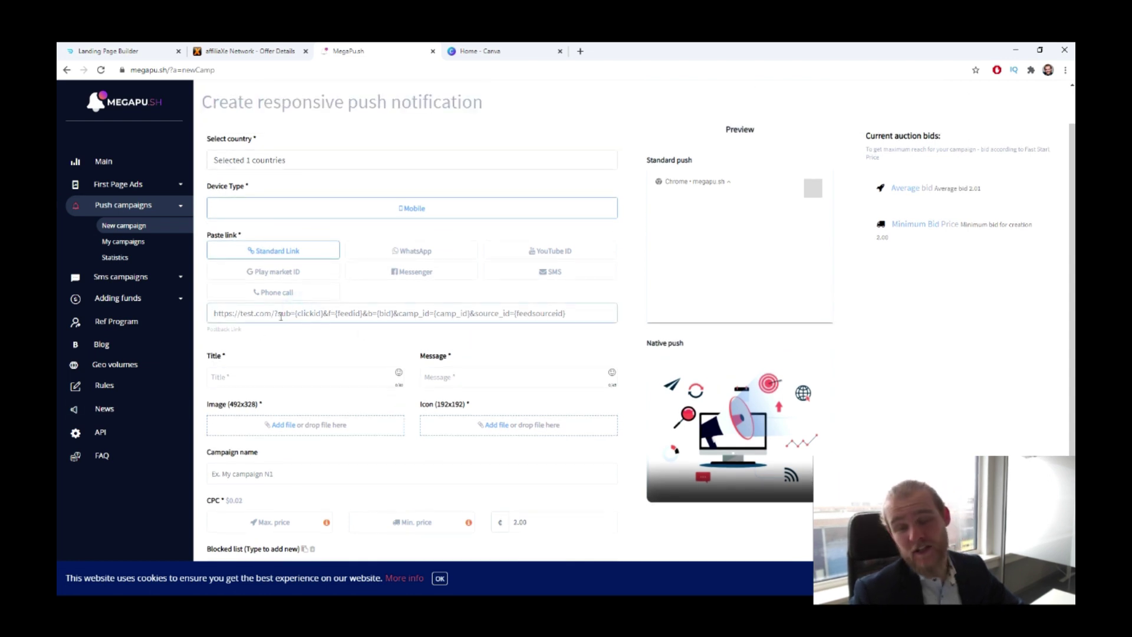
# - Switch to the Landing Page Builder, publish the South Beach Diet page and copy its published link address
pyautogui.click(89, 50)
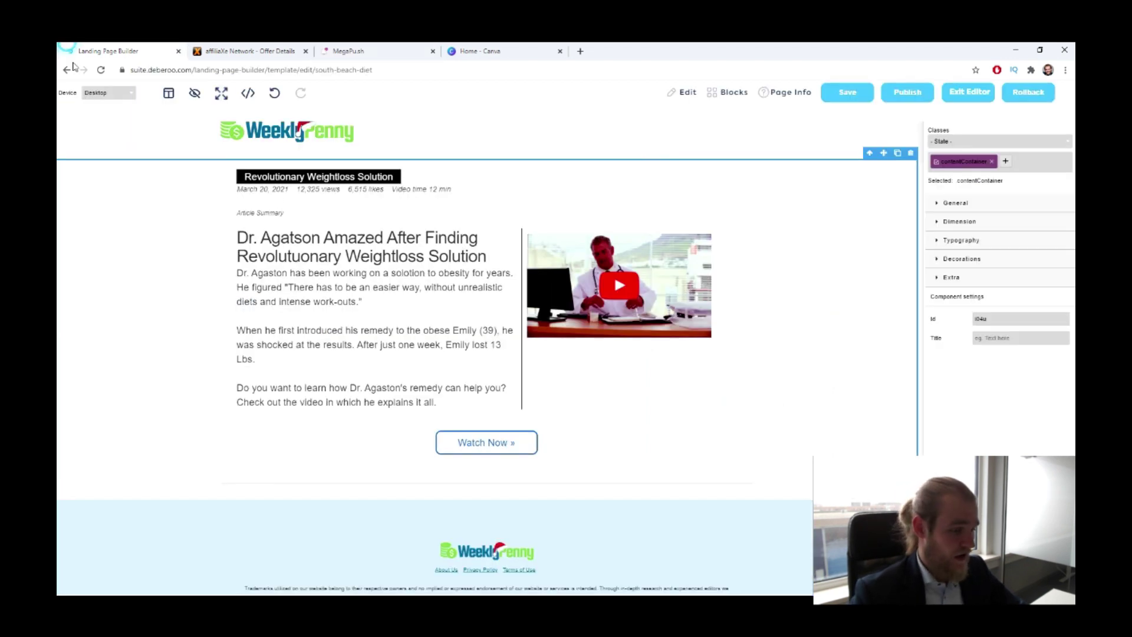
pyautogui.click(919, 95)
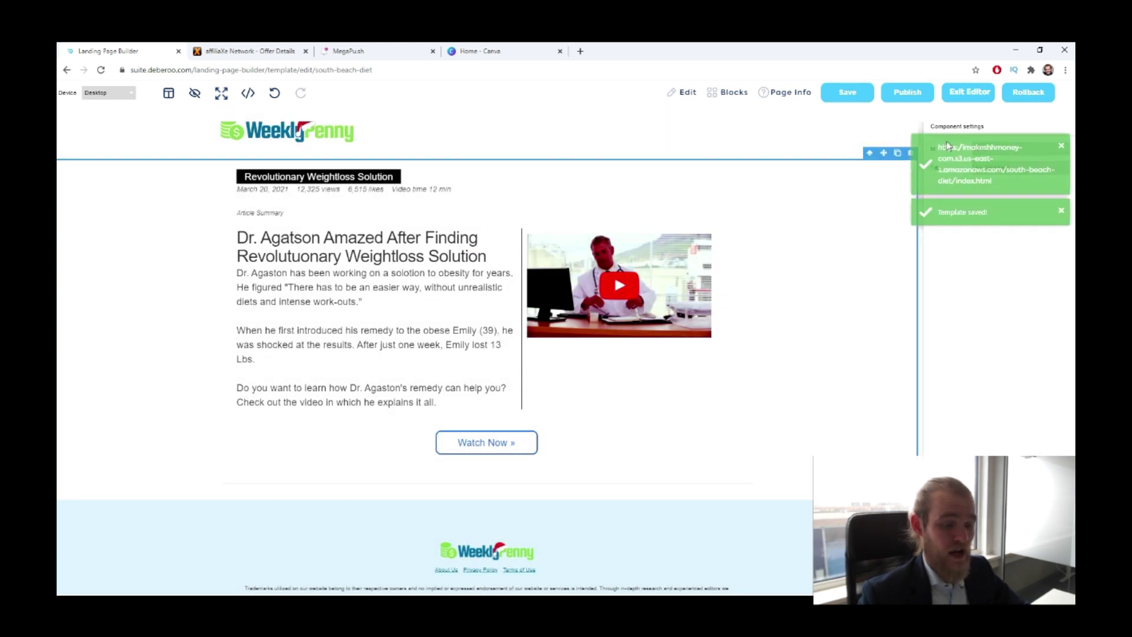
pyautogui.rightClick(952, 150)
pyautogui.click(983, 214)
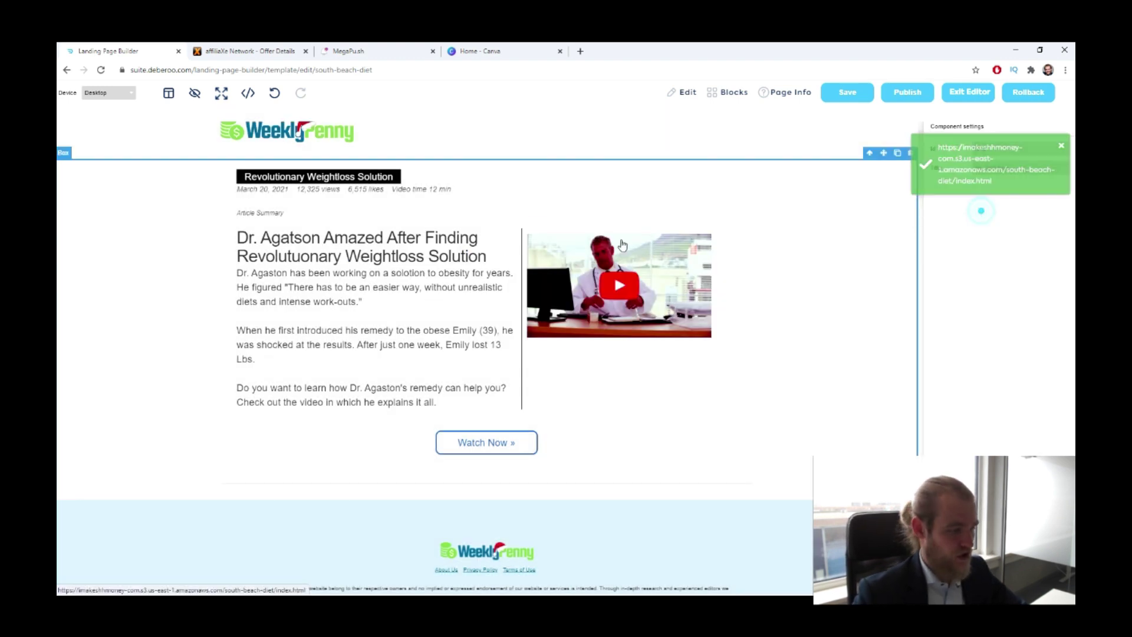
# - Return to MegaPush and paste the published south-beach-diet page URL as the campaign's standard link
pyautogui.click(386, 47)
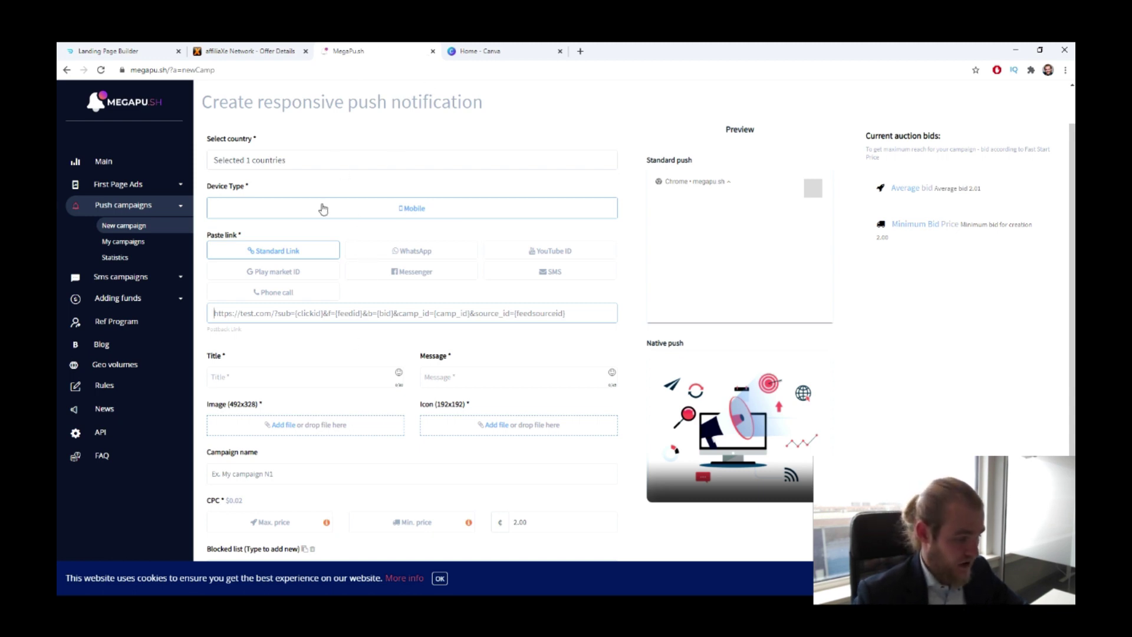
pyautogui.click(319, 318)
pyautogui.hotkey('ctrl', 'v')
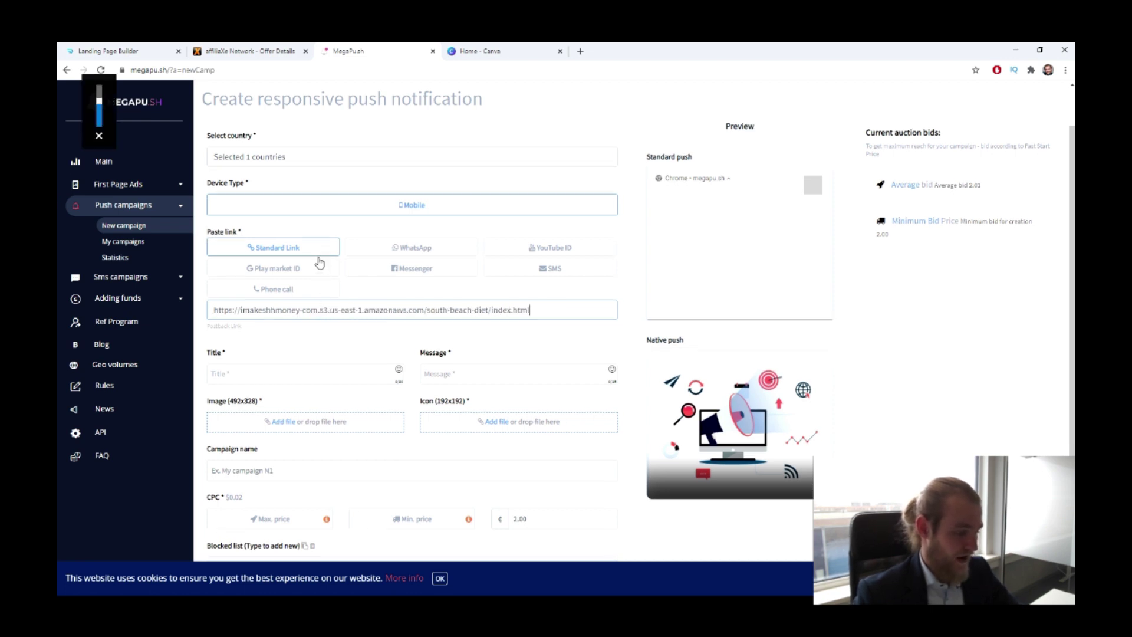
pyautogui.scroll(-3, 318, 268)
pyautogui.click(258, 216)
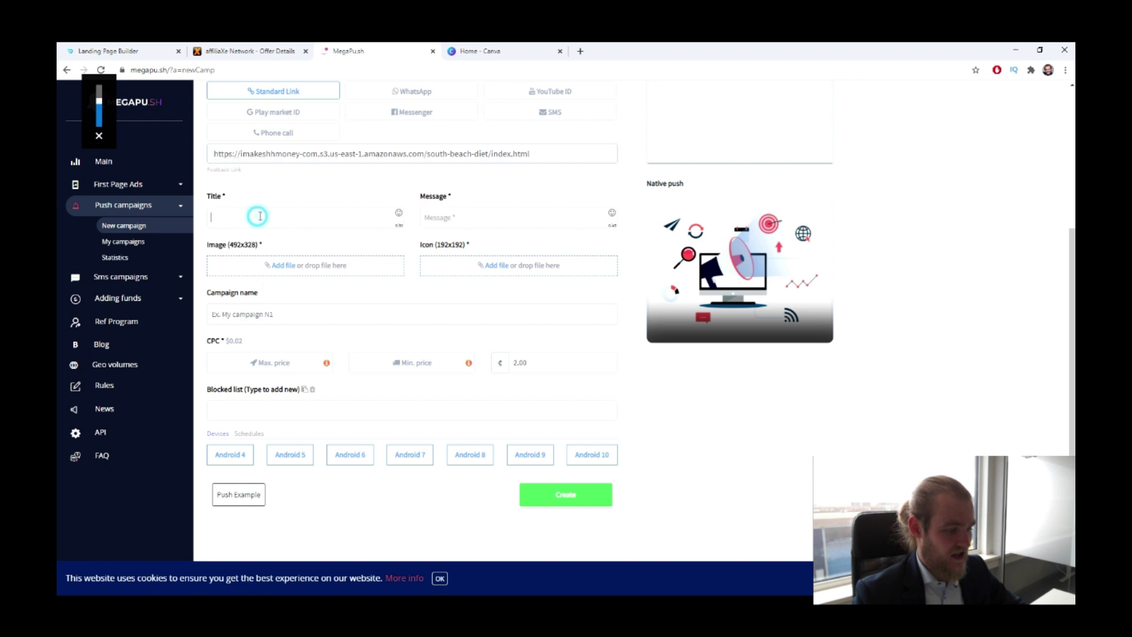
pyautogui.click(508, 219)
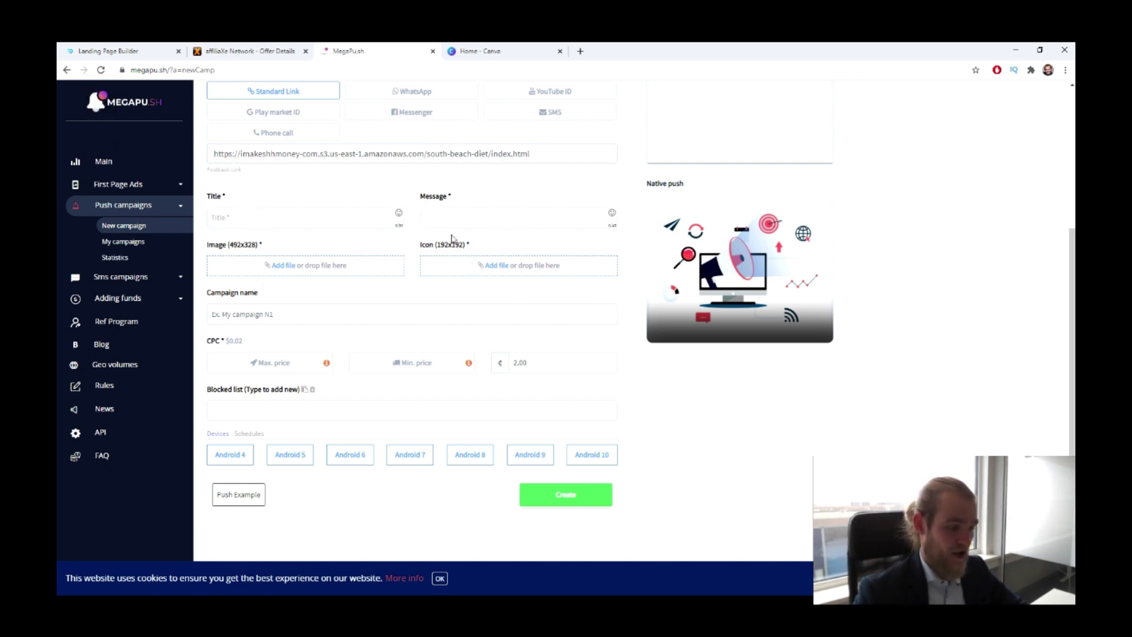
# - Switch to Canva and create a new custom-size design of 192 x 192 px
pyautogui.click(501, 50)
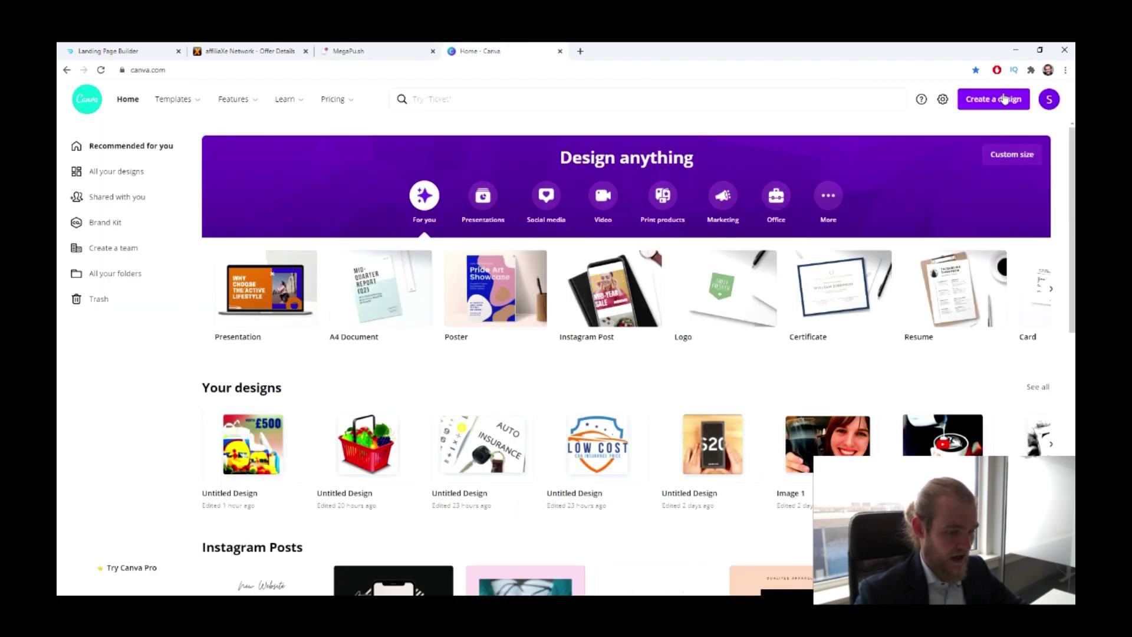
pyautogui.click(977, 101)
pyautogui.click(934, 388)
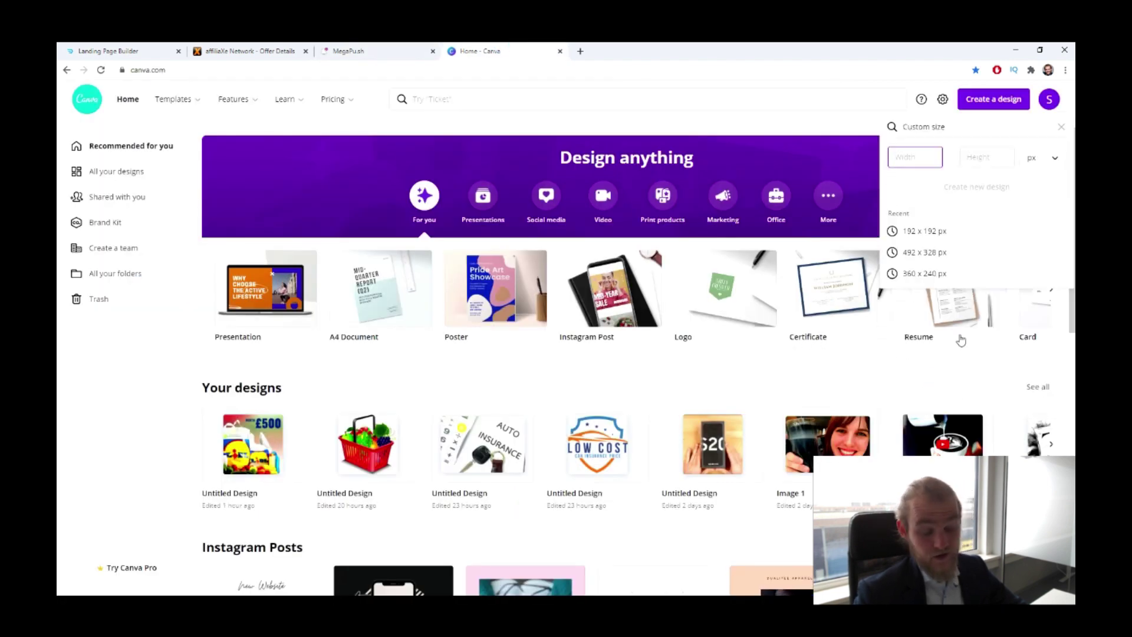
pyautogui.click(959, 231)
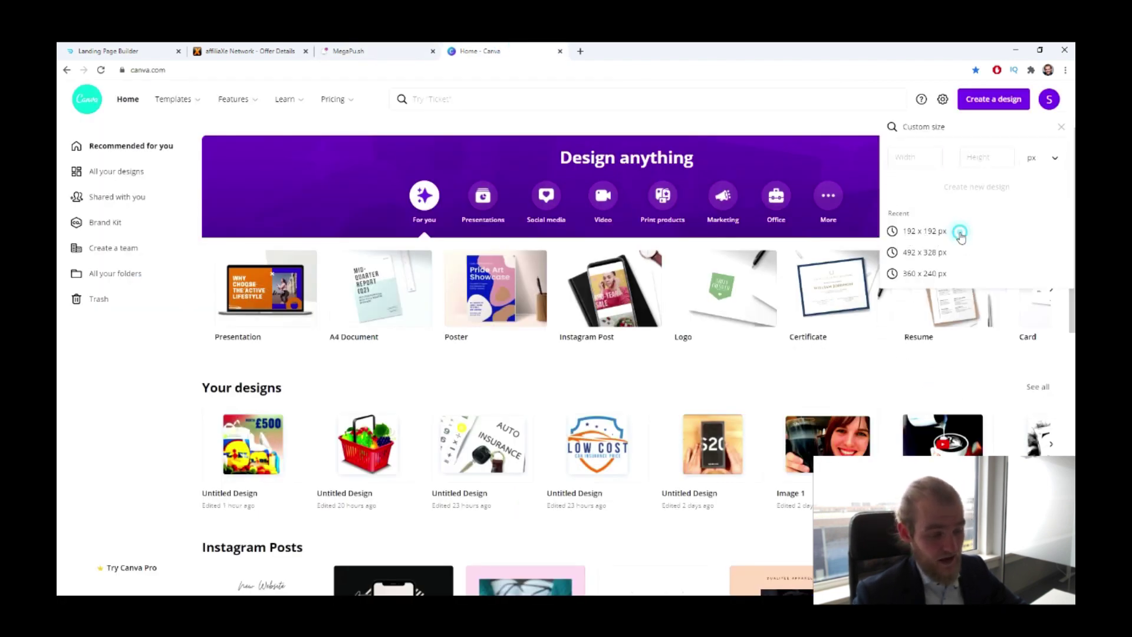
# - Check the required icon size in the MegaPush campaign form and return to the new Canva design
pyautogui.click(389, 50)
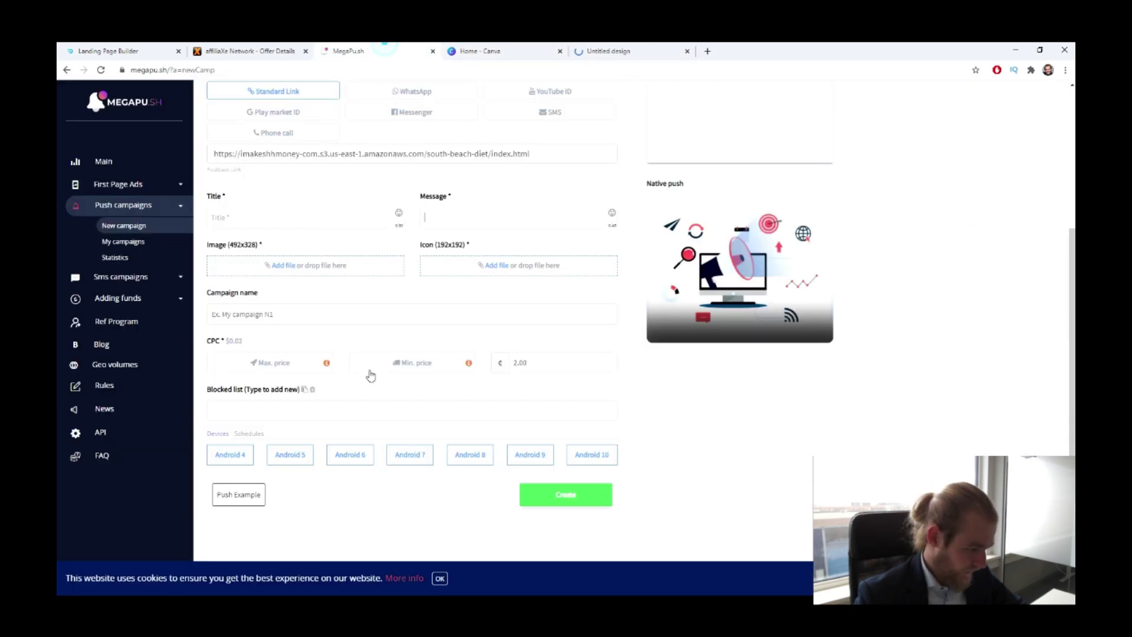
pyautogui.doubleClick(442, 245)
pyautogui.click(519, 50)
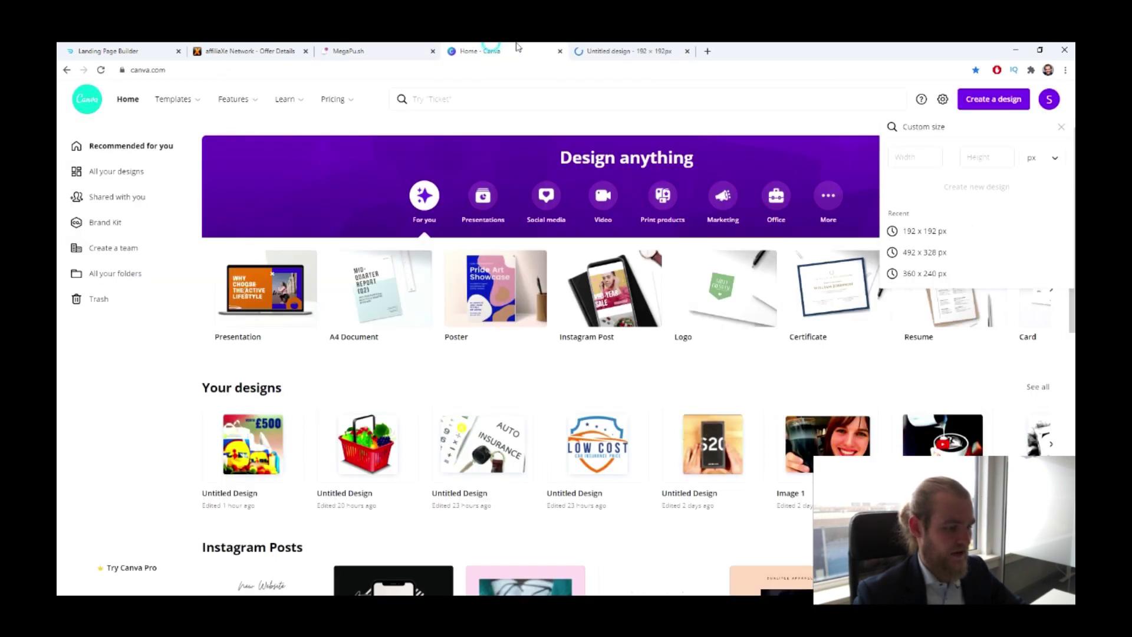
pyautogui.click(607, 47)
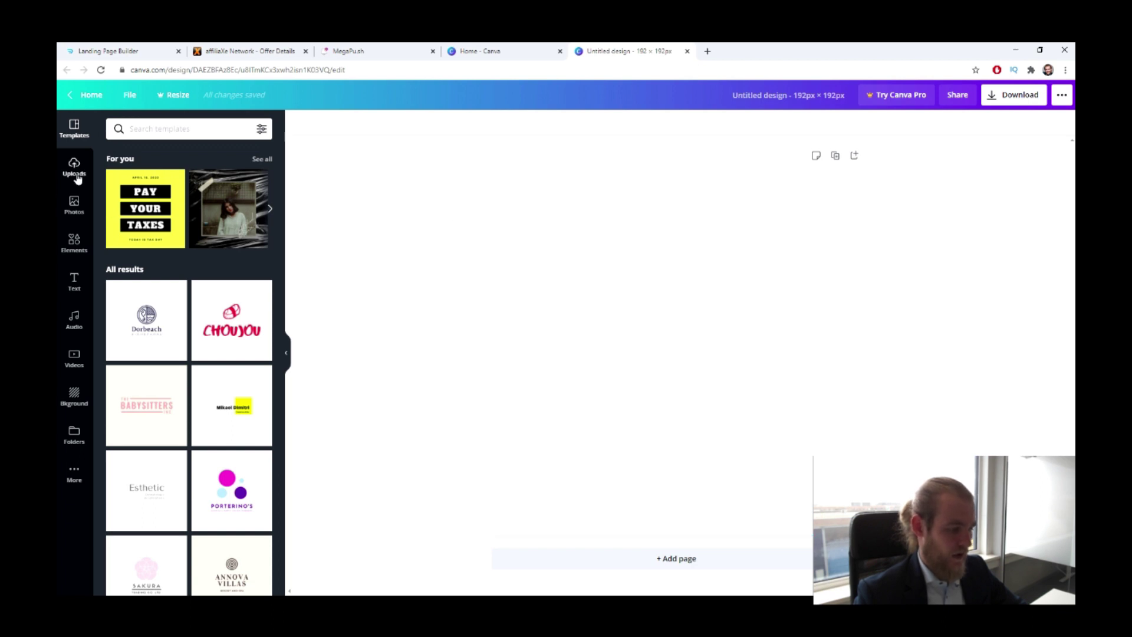
# - Search Google Images for "healthy apple" in a new browser tab
pyautogui.click(708, 51)
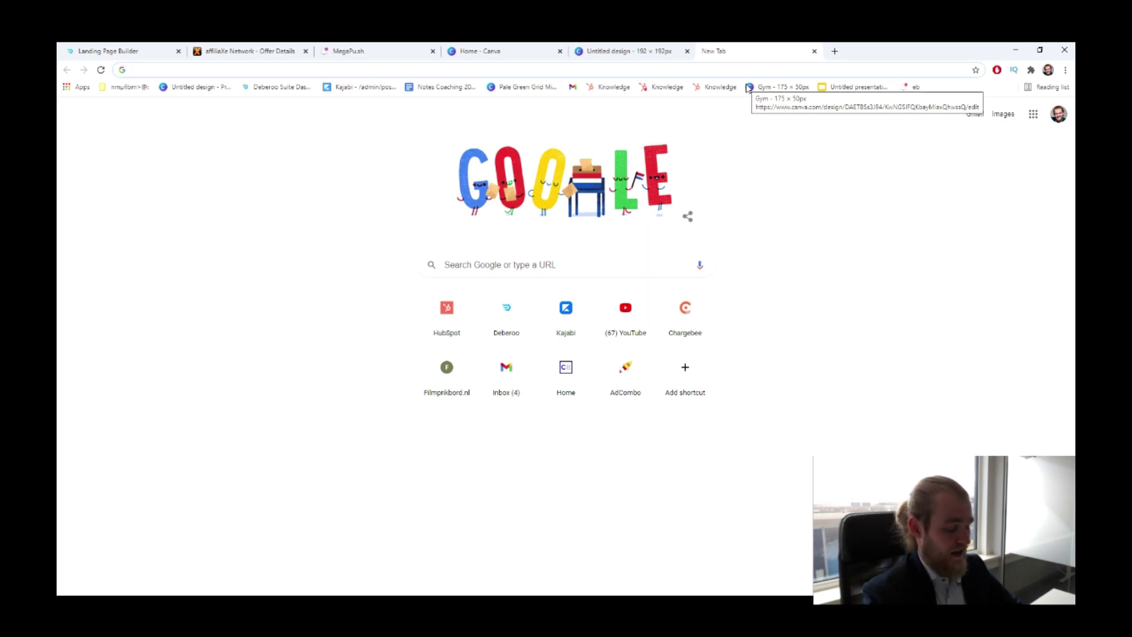
pyautogui.write('healthy')
pyautogui.write('appel')
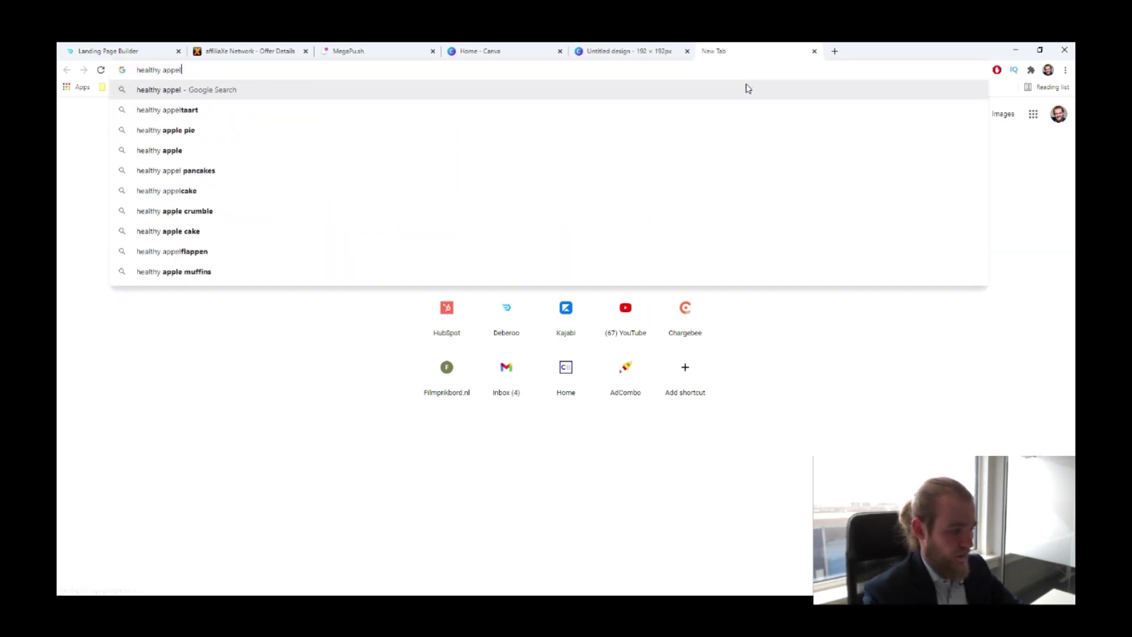
pyautogui.press('Return')
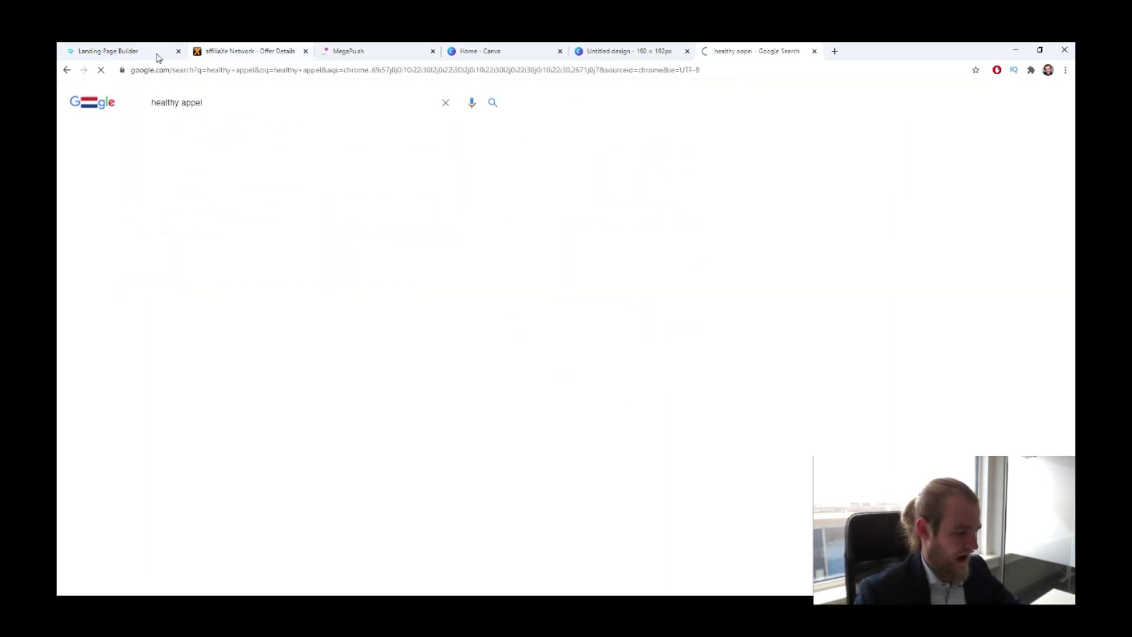
pyautogui.click(256, 176)
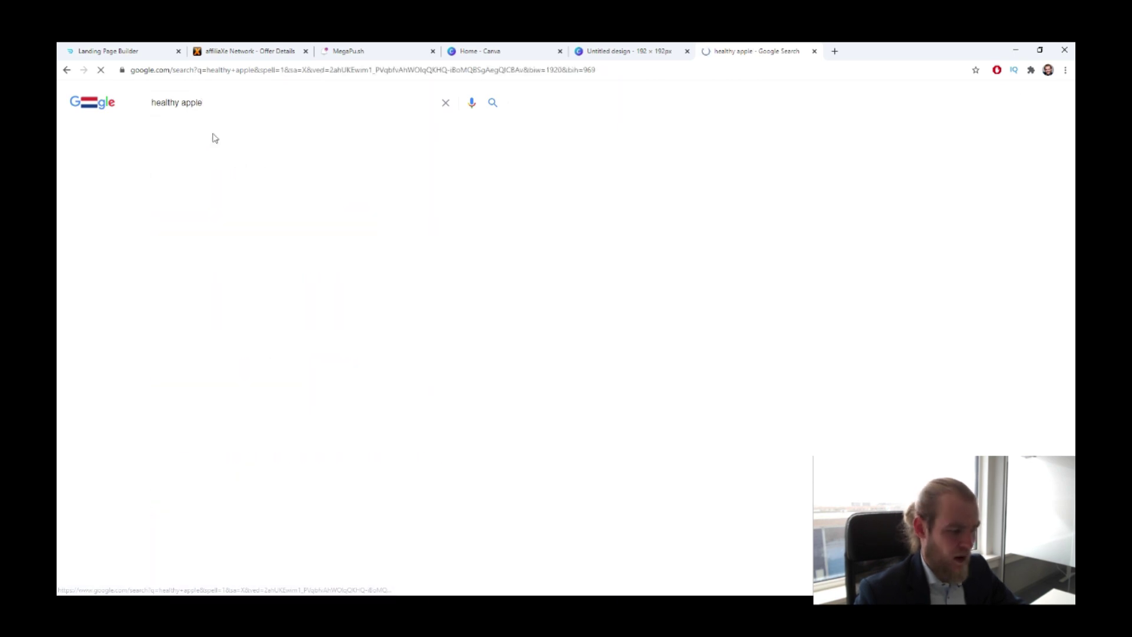
pyautogui.click(202, 134)
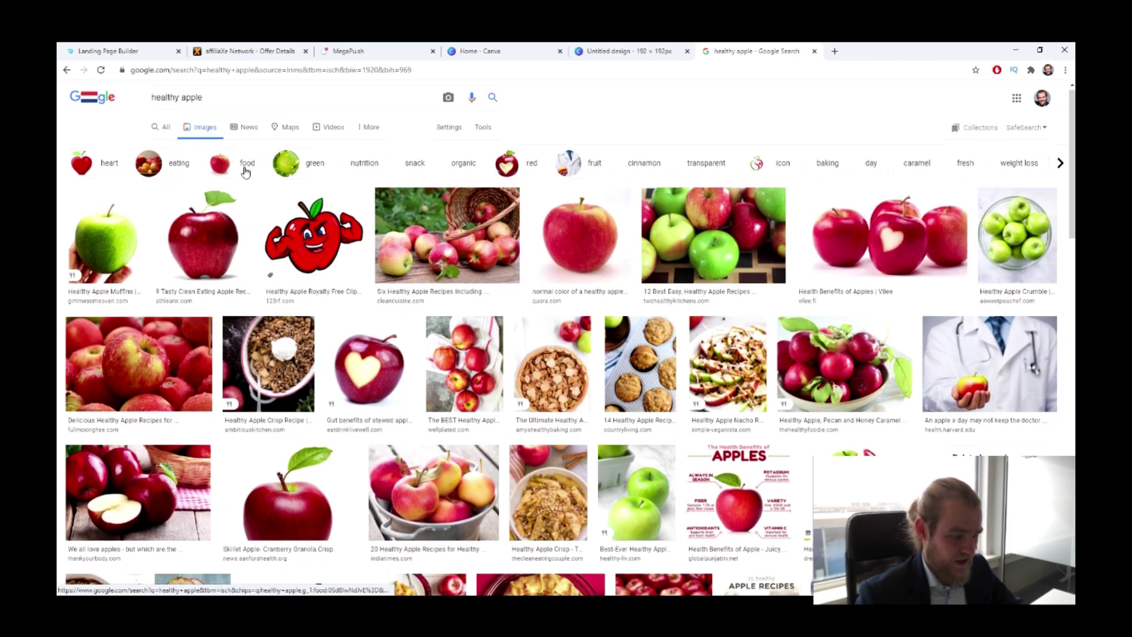
# - Browse the healthy apple image results and preview the stethoscope apple, the green heart-shaped apple and the red outlined apple logo
pyautogui.scroll(-7, 233, 200)
pyautogui.scroll(3, 230, 219)
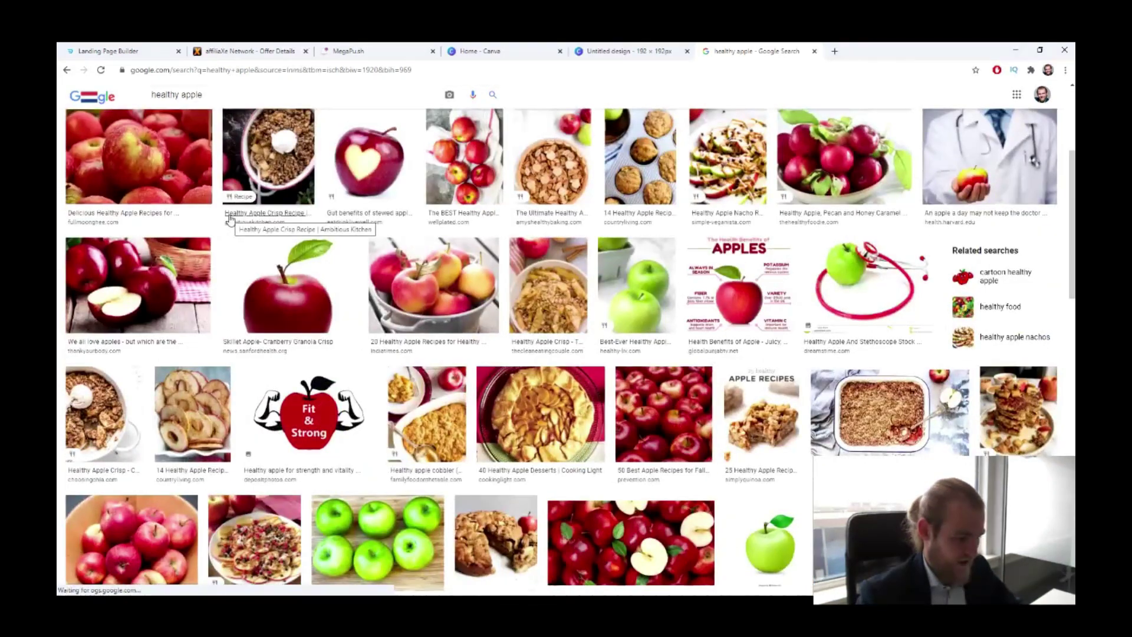
pyautogui.scroll(-5, 230, 219)
pyautogui.scroll(8, 782, 420)
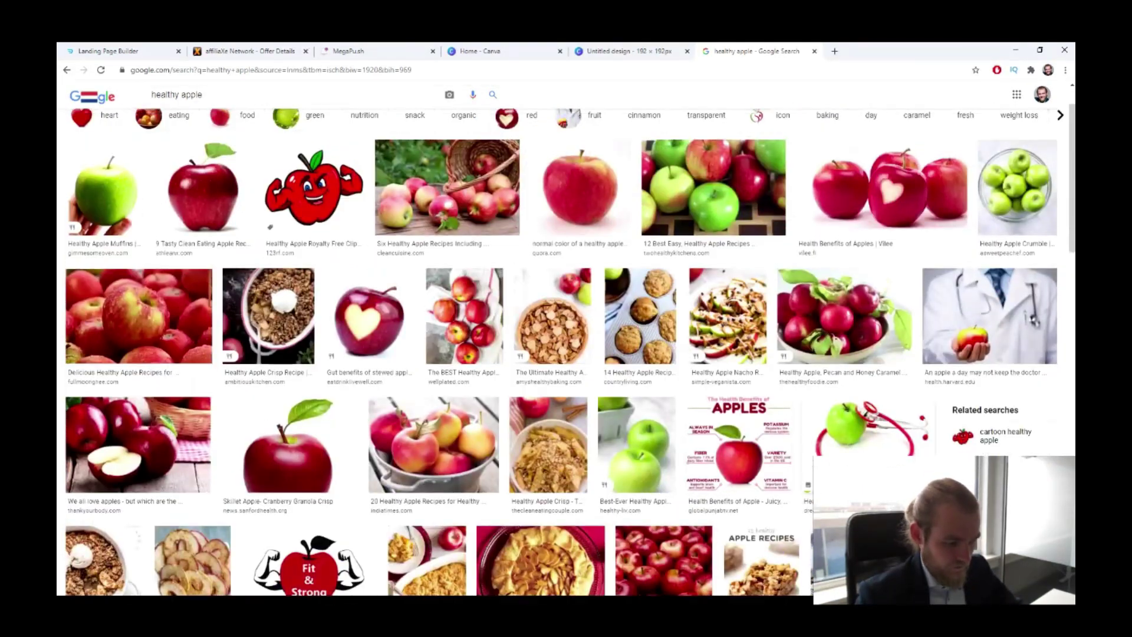
pyautogui.click(866, 428)
pyautogui.scroll(-10, 499, 327)
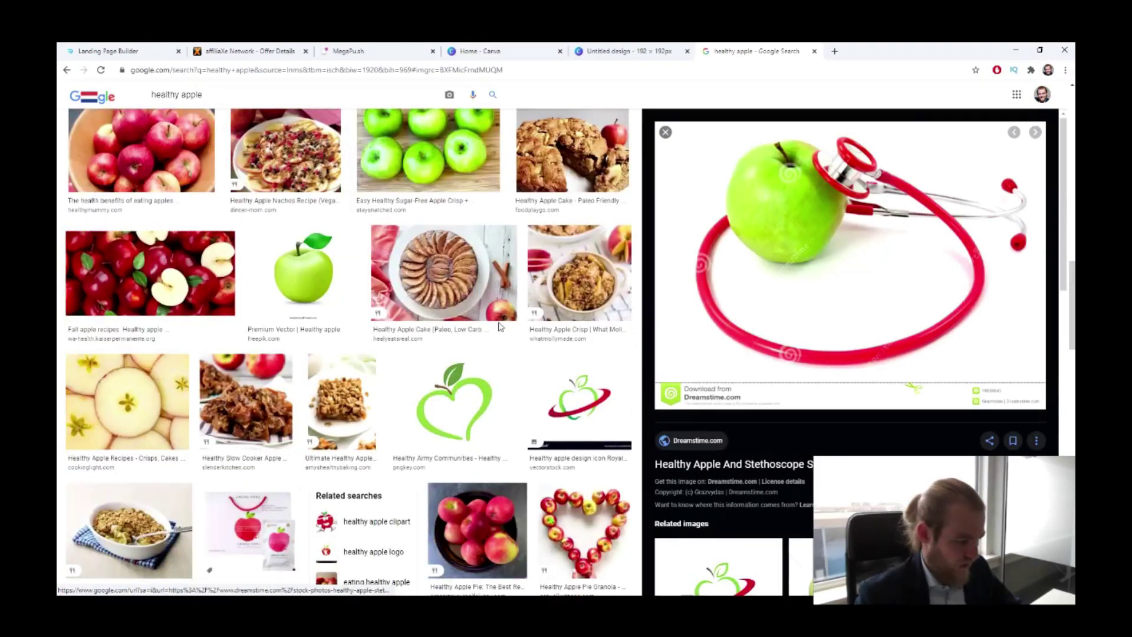
pyautogui.scroll(-5, 500, 326)
pyautogui.scroll(4, 500, 326)
pyautogui.click(500, 327)
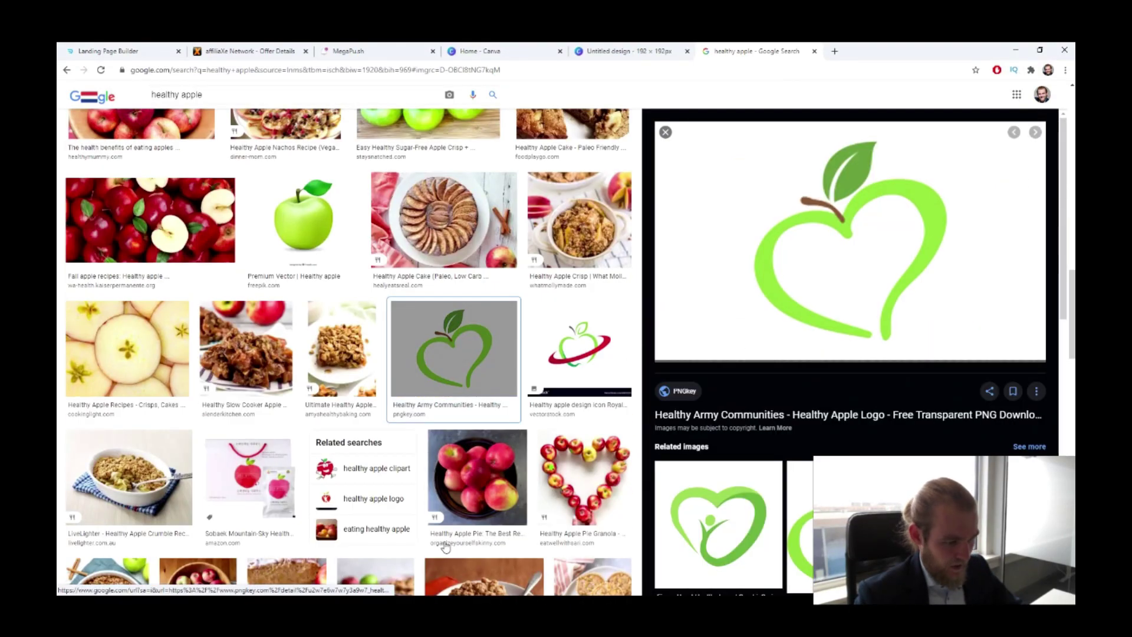
pyautogui.scroll(-5, 712, 397)
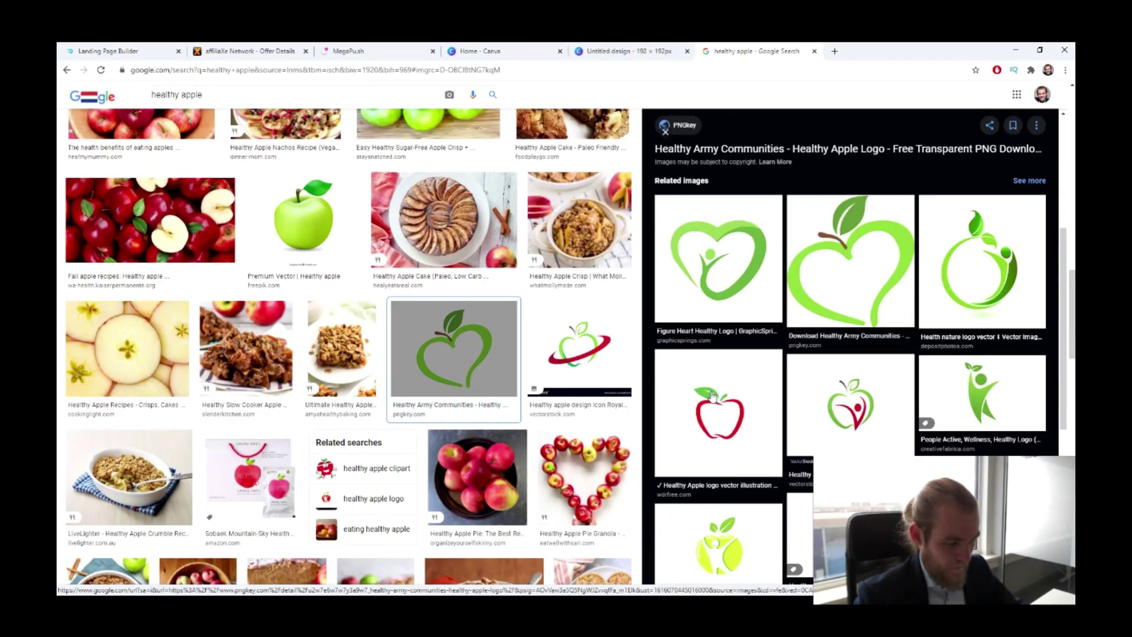
pyautogui.click(712, 397)
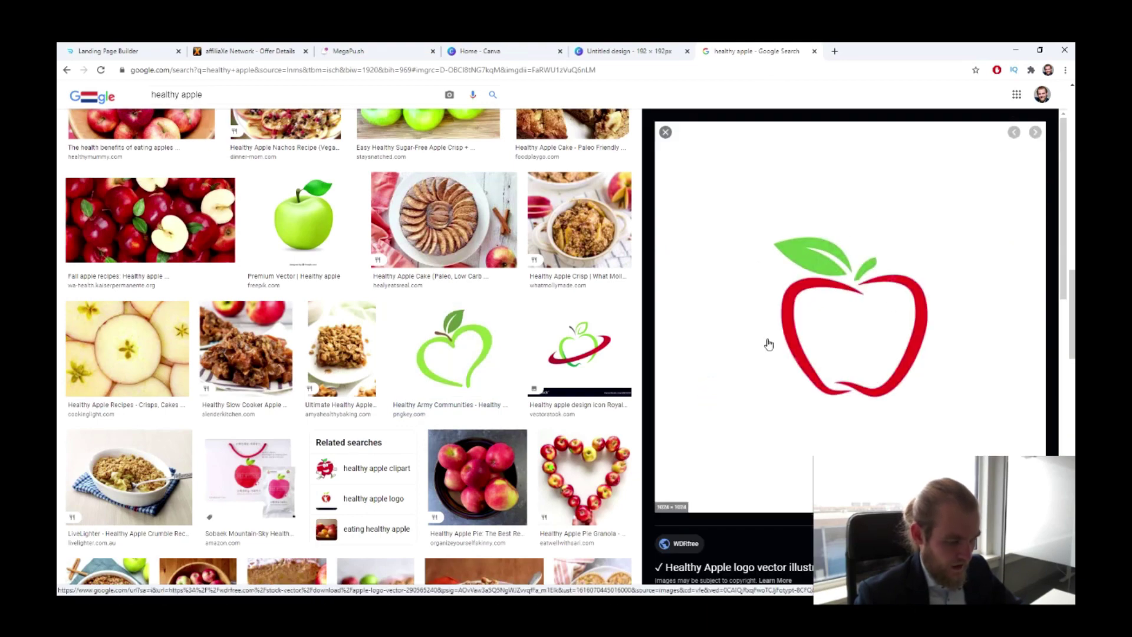
pyautogui.scroll(-6, 932, 411)
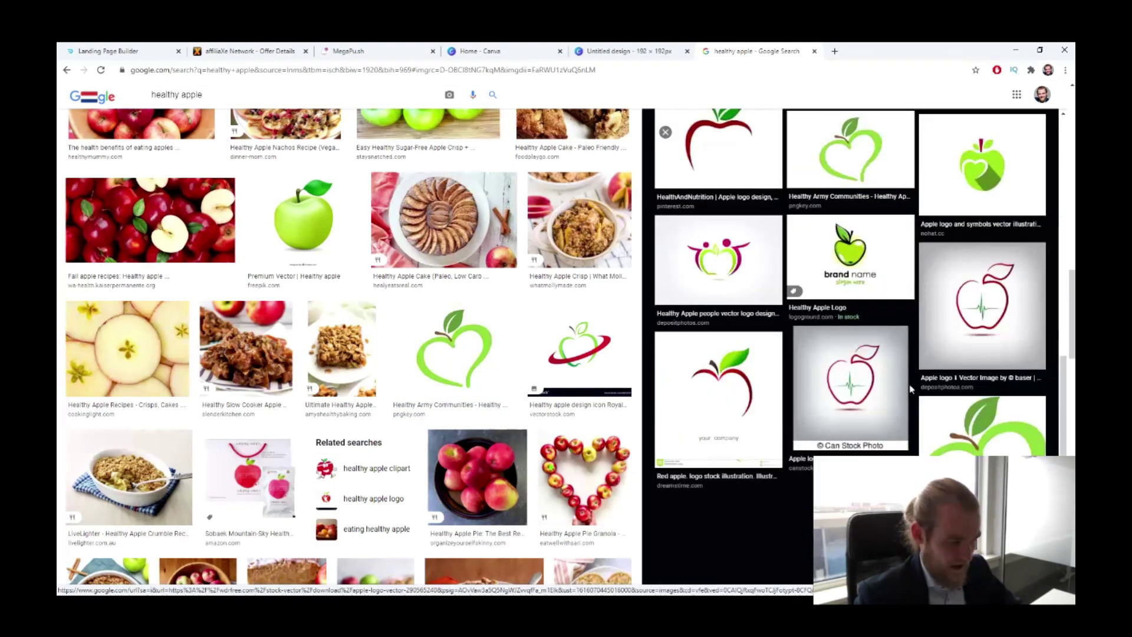
pyautogui.scroll(3, 909, 404)
pyautogui.scroll(-3, 896, 399)
# - Open the Depositphotos healthy apple people logo and save its image to the Downloads folder
pyautogui.click(727, 384)
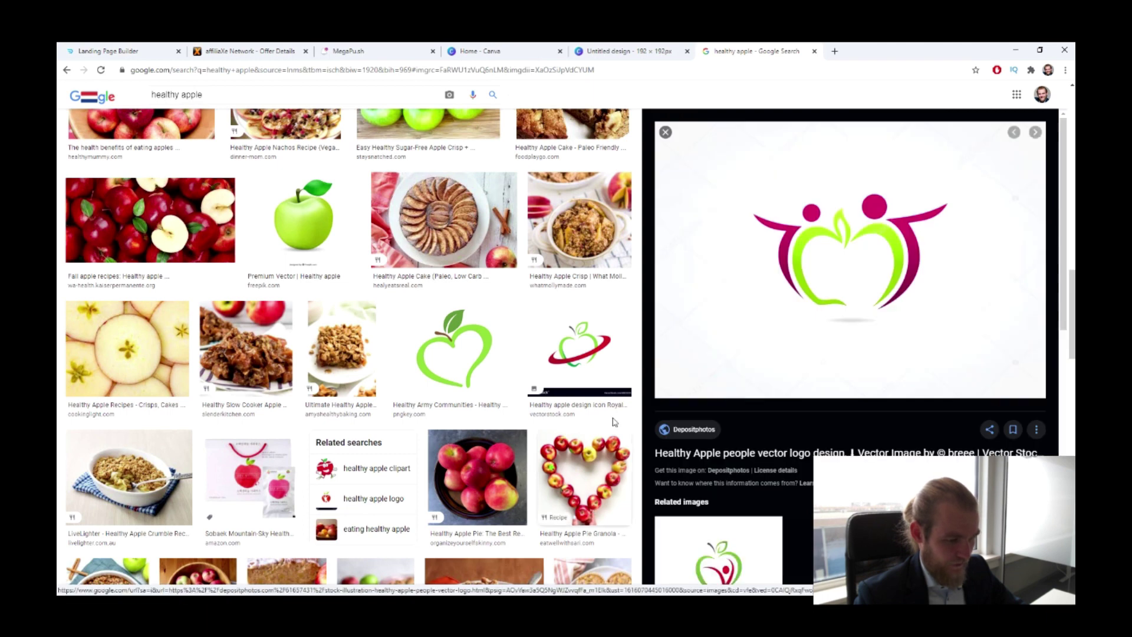
pyautogui.scroll(-3, 778, 333)
pyautogui.scroll(1, 778, 336)
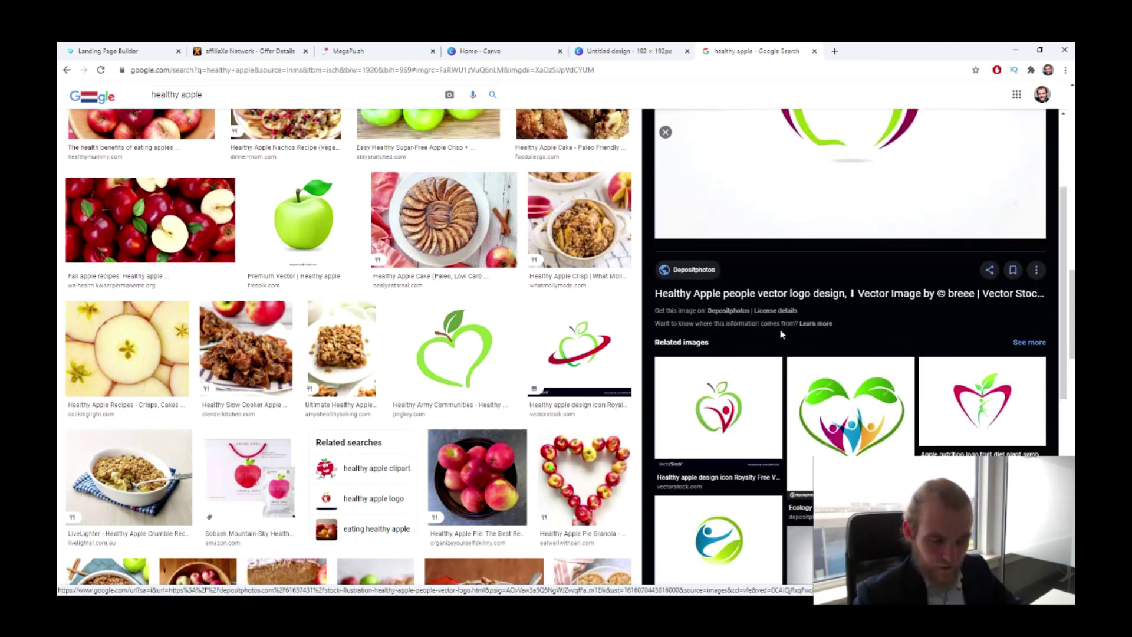
pyautogui.scroll(3, 782, 335)
pyautogui.rightClick(786, 307)
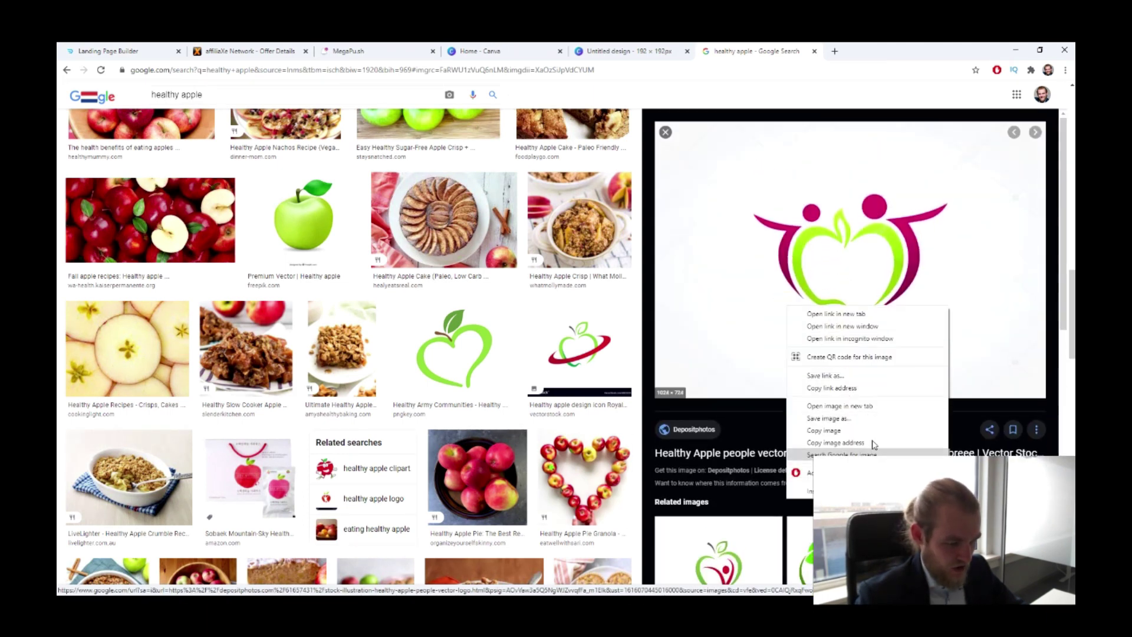
pyautogui.click(862, 420)
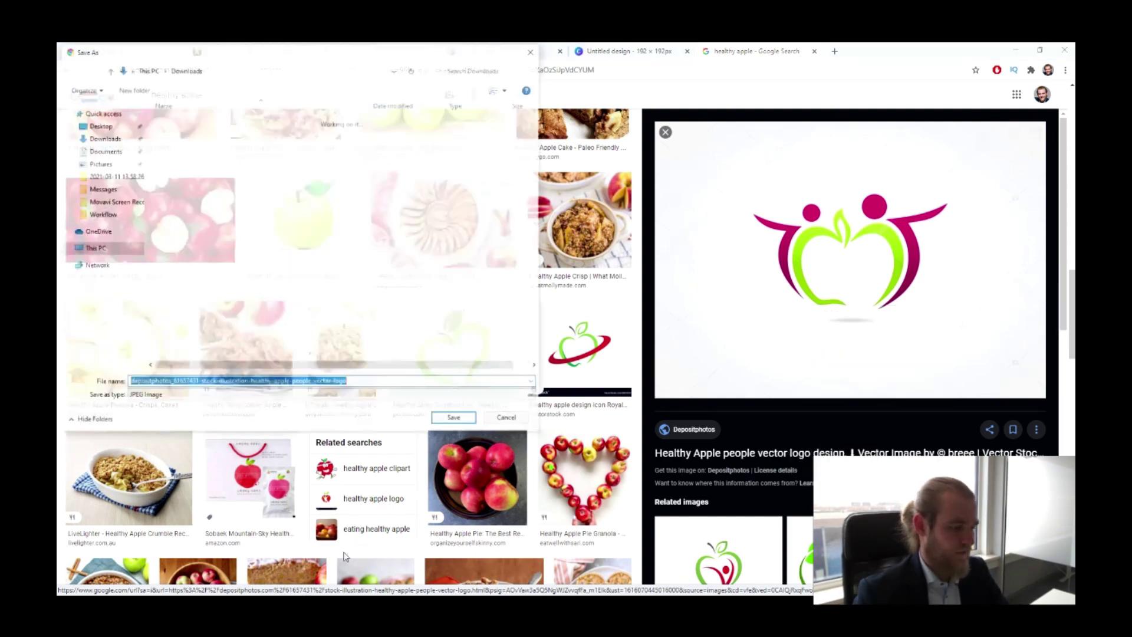
pyautogui.press('Return')
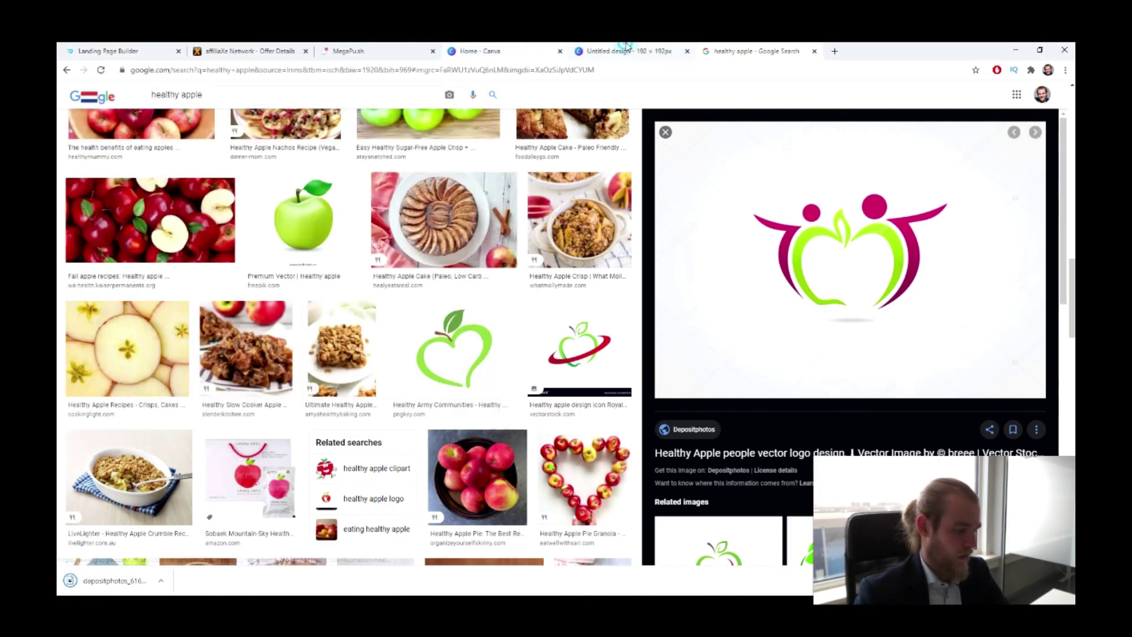
# - Upload the downloaded apple people logo to the 192 x 192 px Canva design and try it as the page background
pyautogui.click(628, 51)
pyautogui.moveTo(88, 580); pyautogui.dragTo(248, 342)
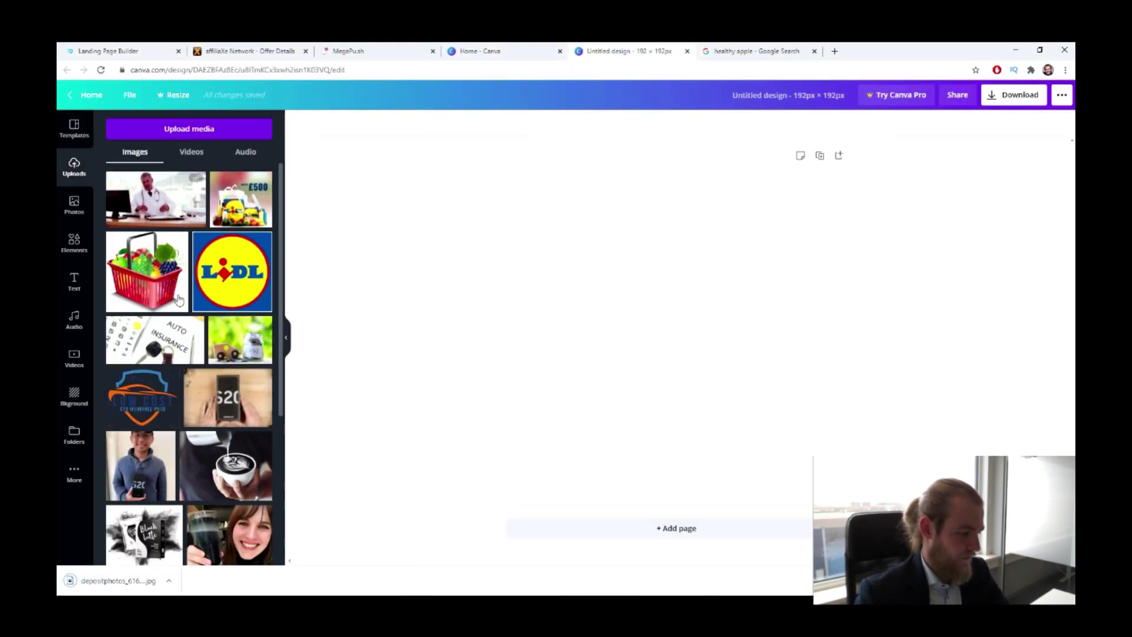
pyautogui.moveTo(156, 201); pyautogui.dragTo(519, 302)
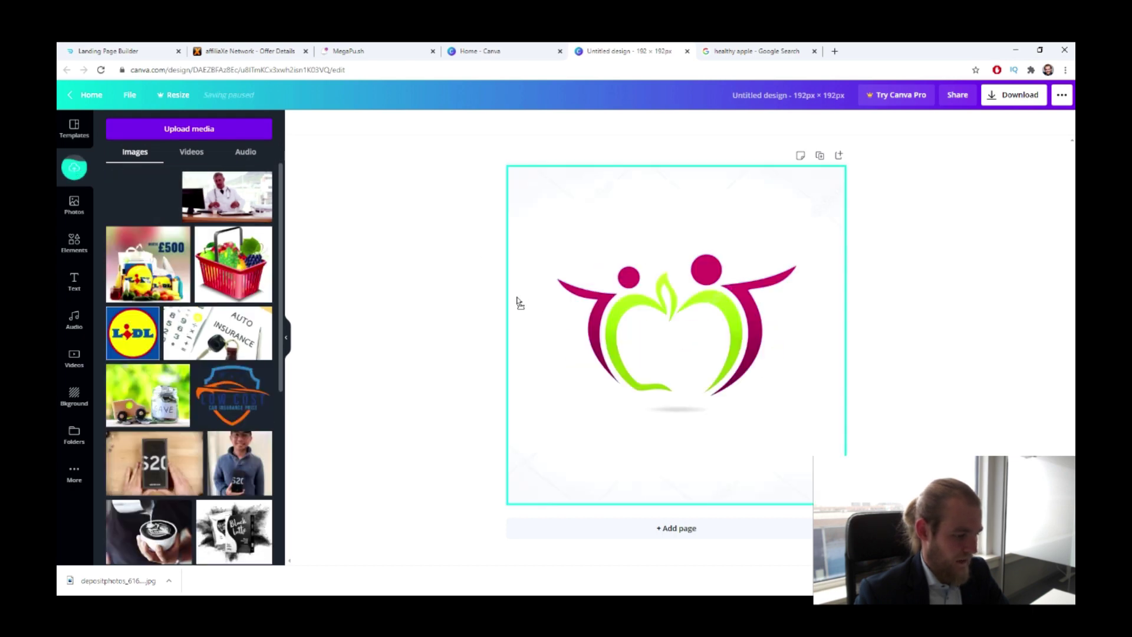
pyautogui.moveTo(622, 302); pyautogui.dragTo(267, 229)
# - Return to the Google image results, preview the VectorStock green apple with the red ring and browse its related images
pyautogui.click(755, 51)
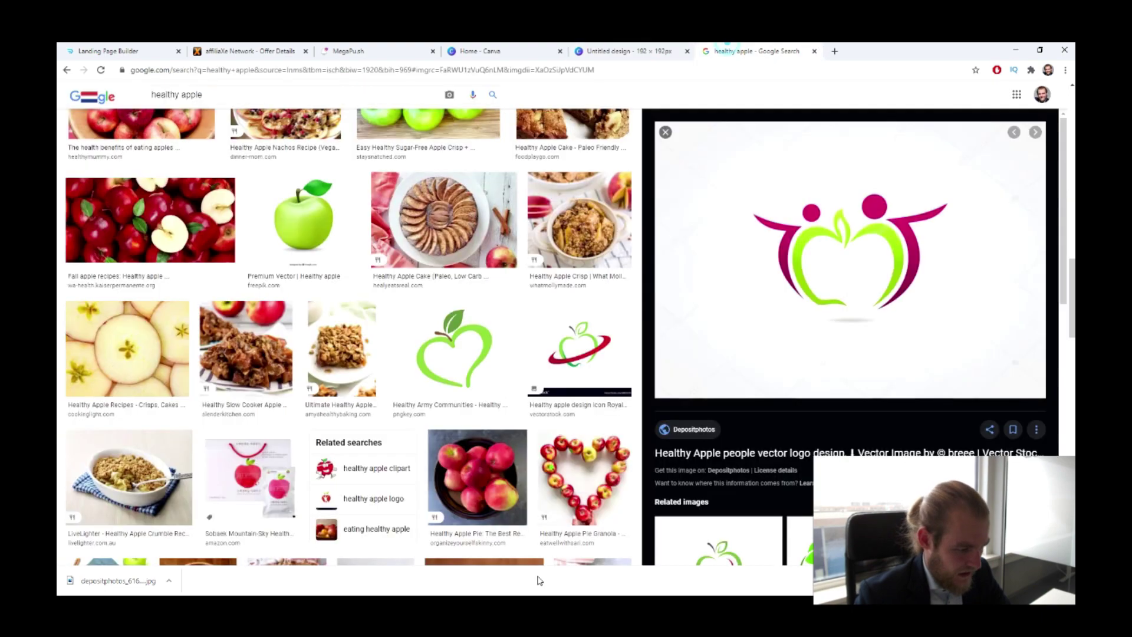
pyautogui.scroll(-1, 606, 302)
pyautogui.scroll(-3, 606, 302)
pyautogui.scroll(3, 606, 302)
pyautogui.click(607, 295)
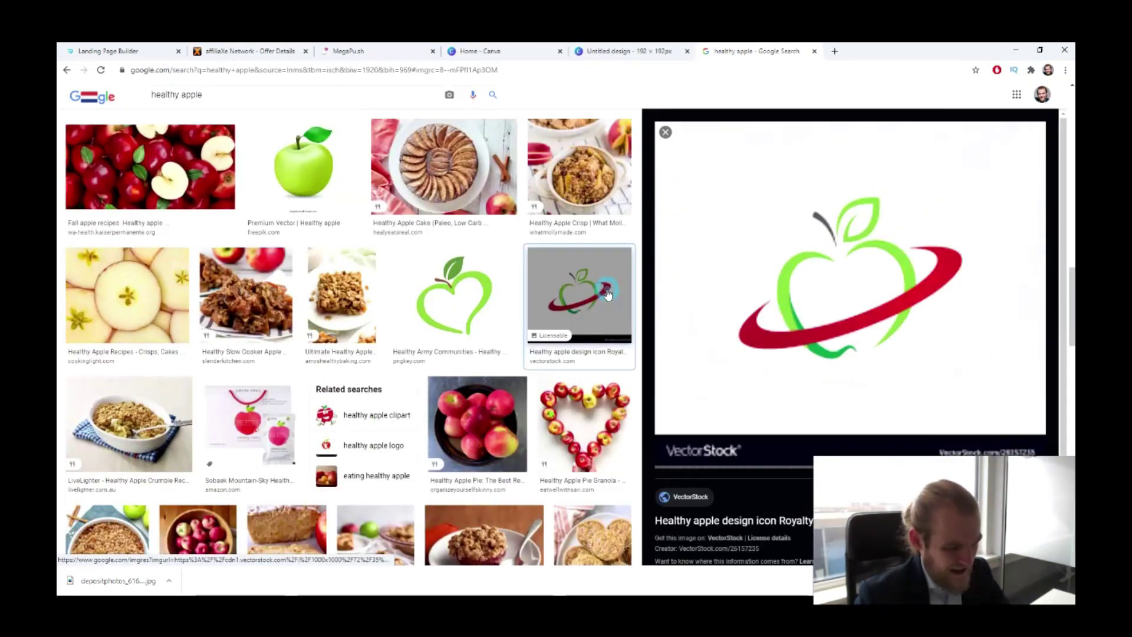
pyautogui.scroll(-10, 837, 351)
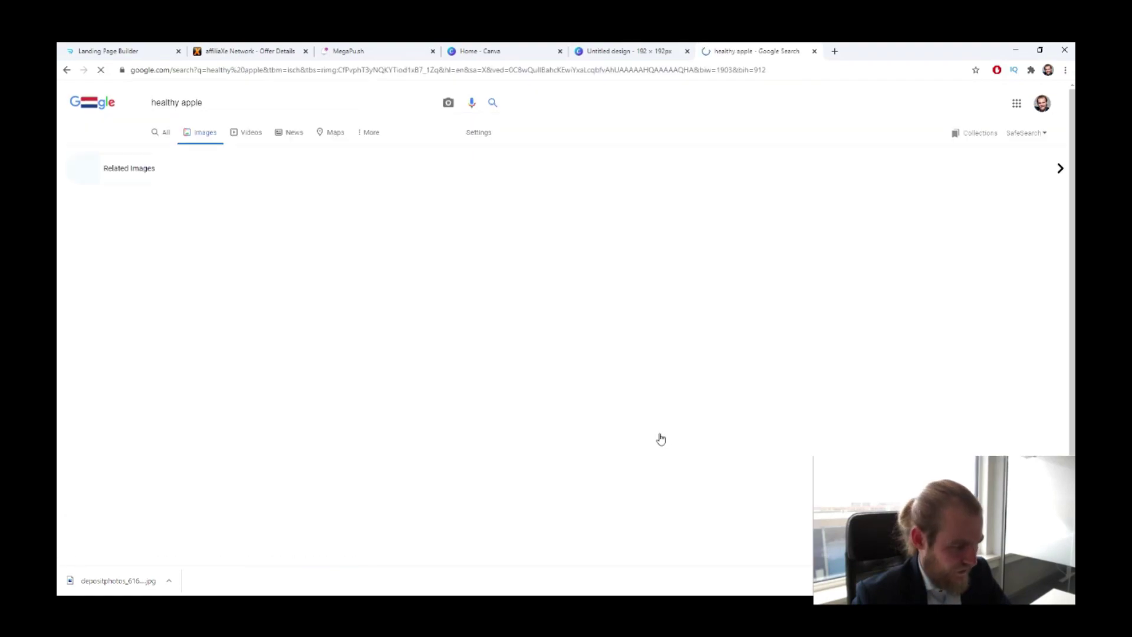
pyautogui.scroll(-6, 471, 371)
pyautogui.scroll(-6, 438, 337)
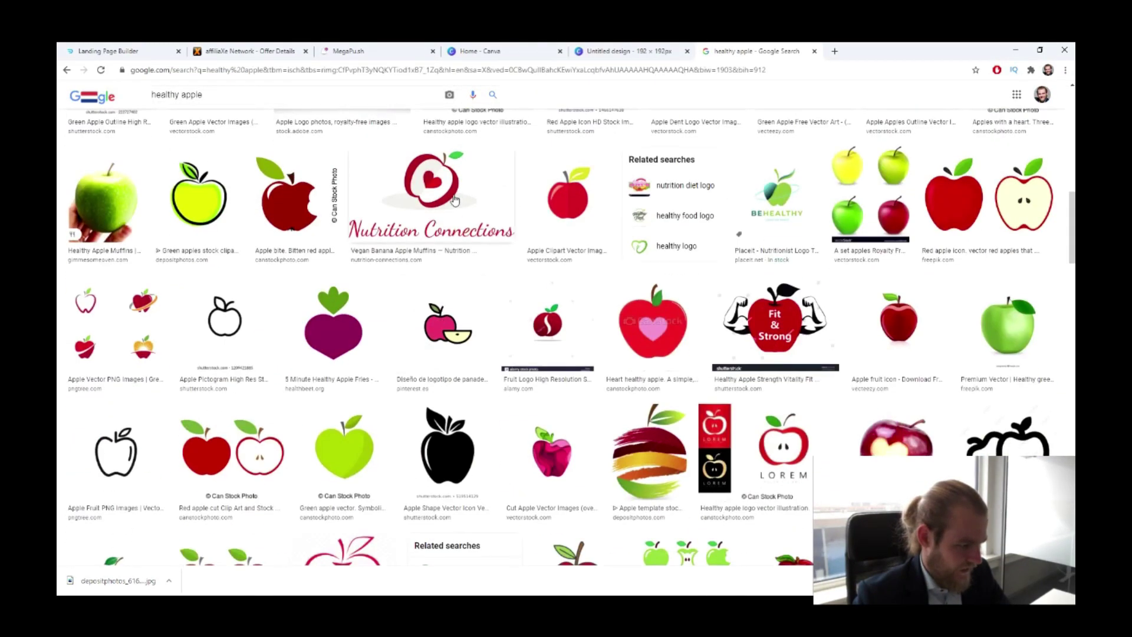
# - Open the Nutrition Connections apple logo from the related images and save it to the computer
pyautogui.click(435, 195)
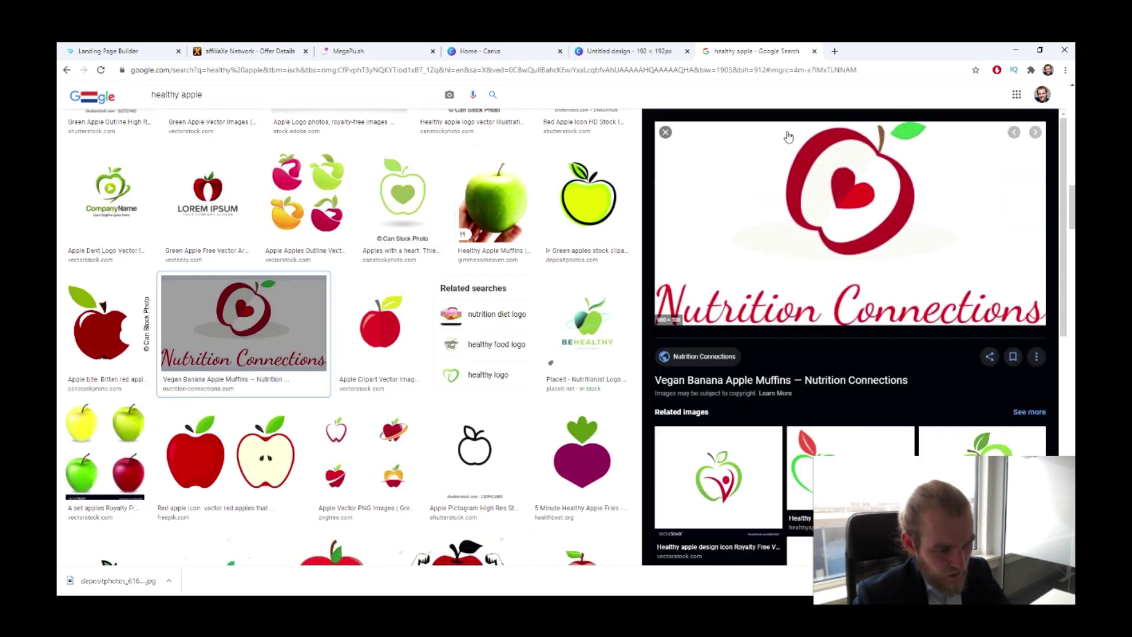
pyautogui.rightClick(866, 255)
pyautogui.click(922, 366)
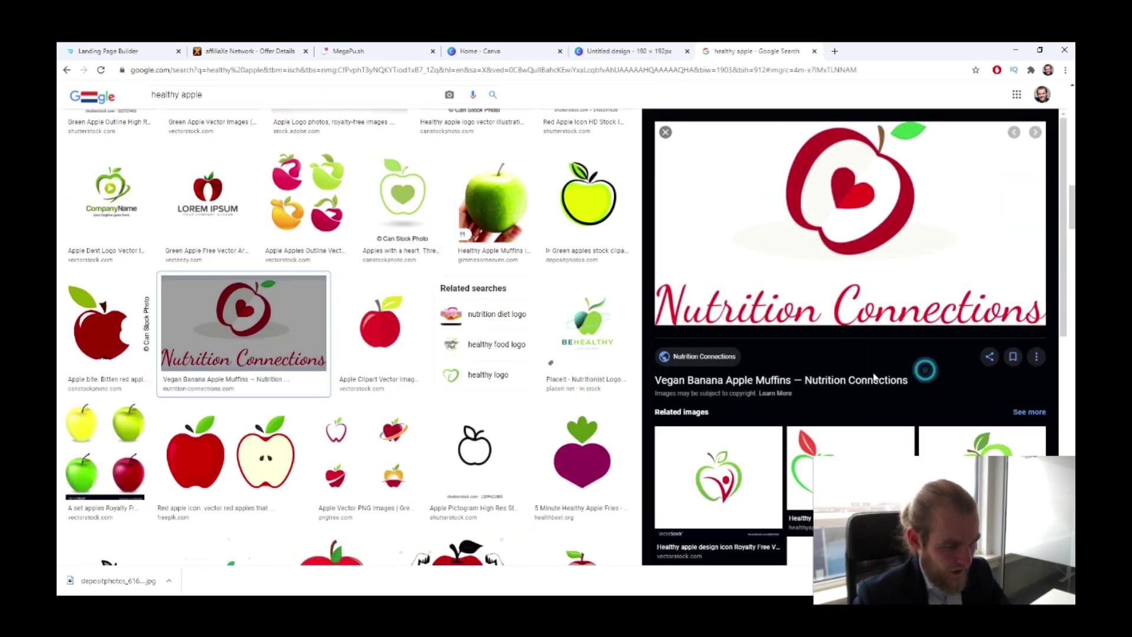
pyautogui.press('Return')
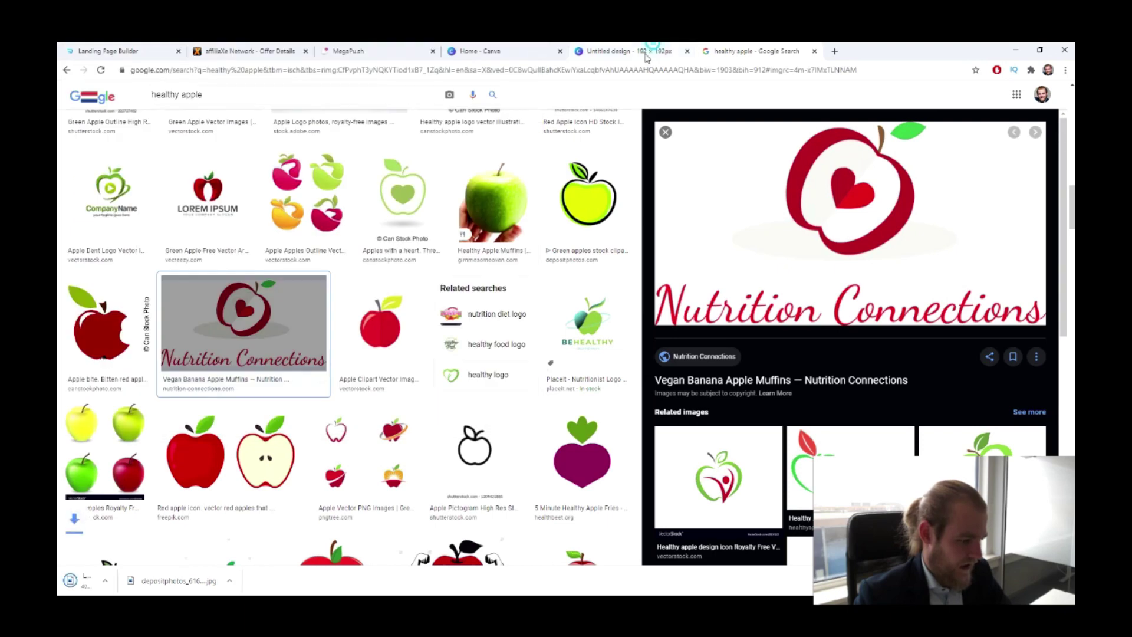
# - Add the saved Nutrition Connections logo to the Canva page, enlarged to about 470 x 245 px and positioned so only the apple shows
pyautogui.click(628, 50)
pyautogui.moveTo(129, 581); pyautogui.dragTo(731, 398)
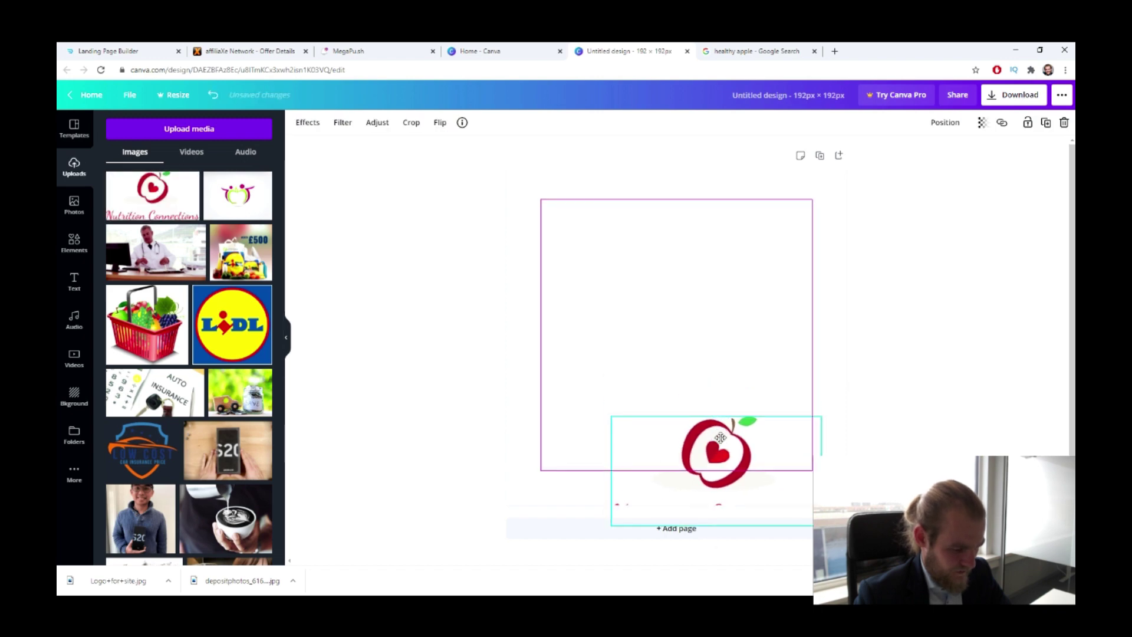
pyautogui.moveTo(611, 419); pyautogui.dragTo(154, 99)
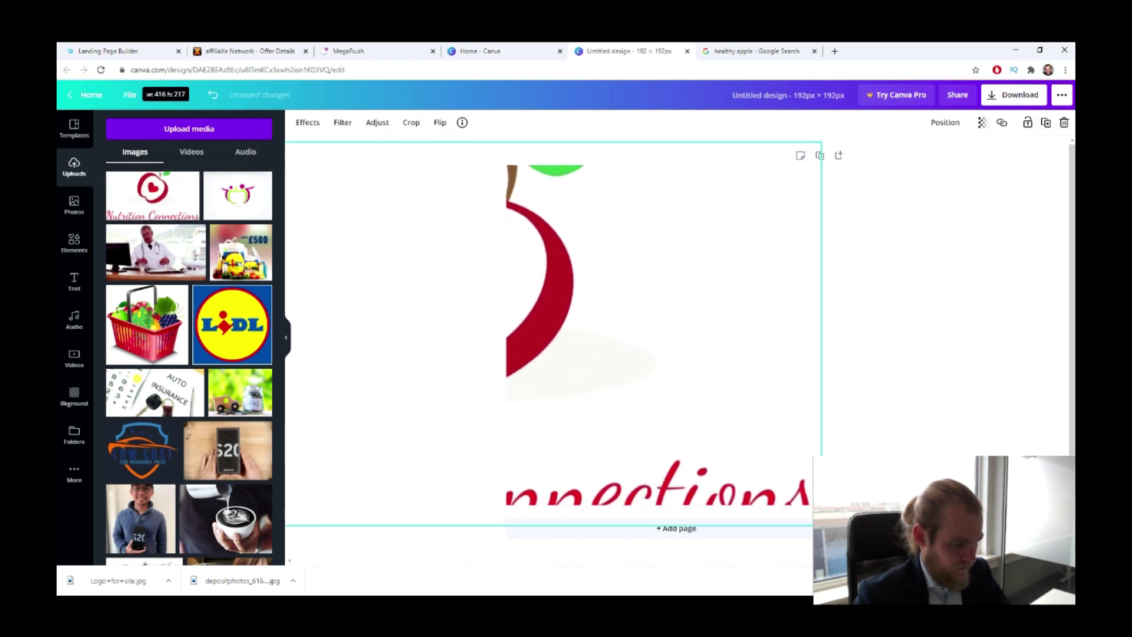
pyautogui.moveTo(501, 293); pyautogui.dragTo(746, 227)
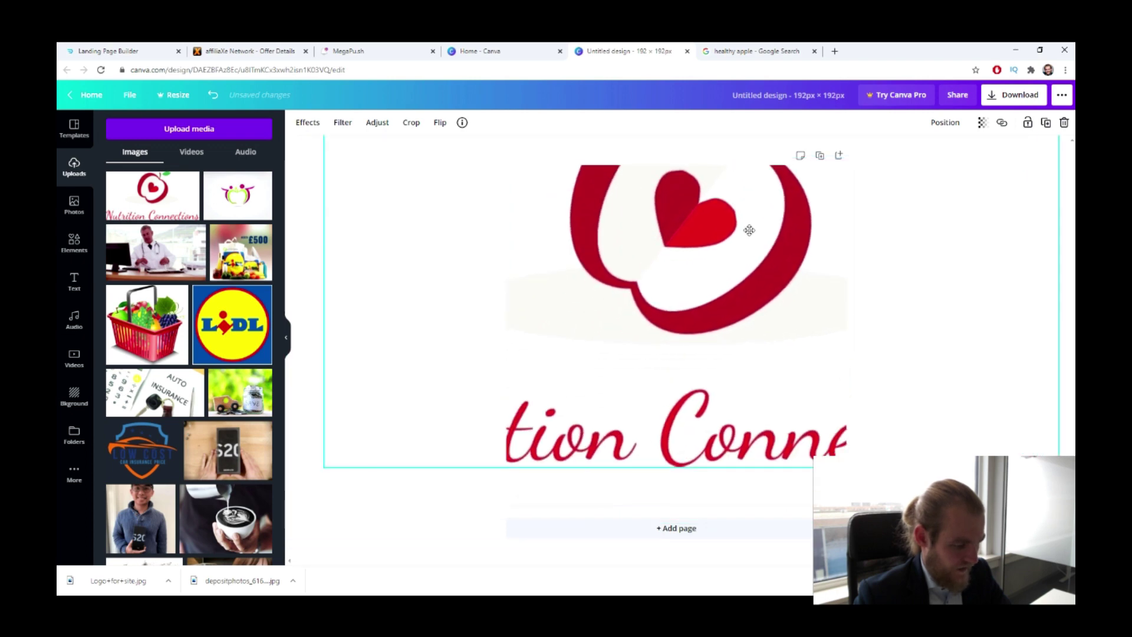
pyautogui.moveTo(338, 464); pyautogui.dragTo(395, 521)
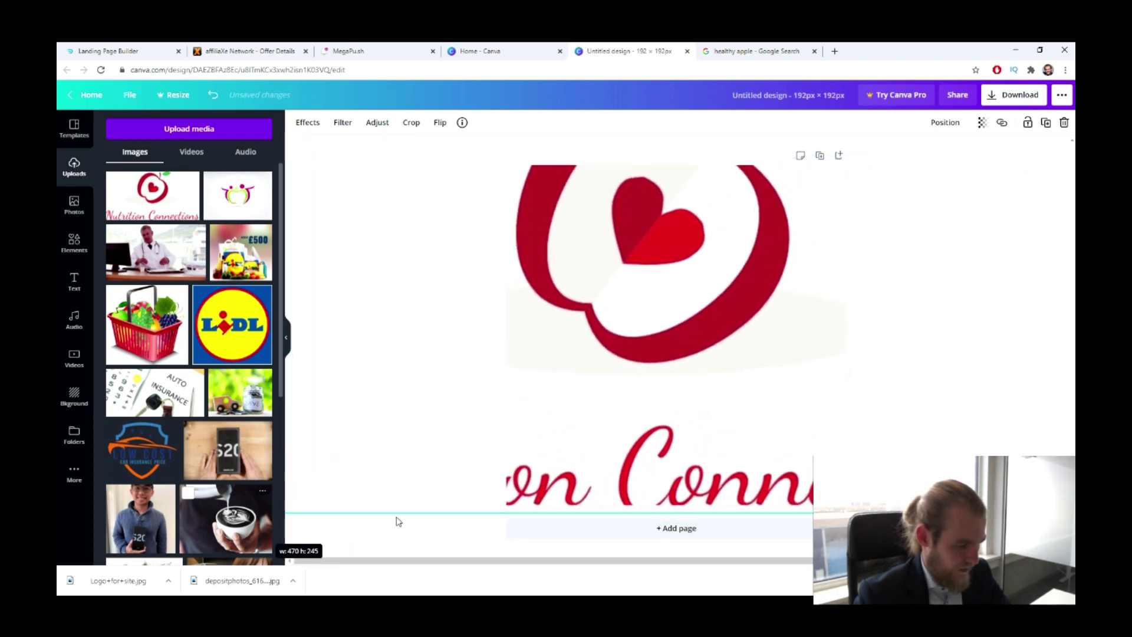
pyautogui.moveTo(693, 321); pyautogui.dragTo(686, 374)
pyautogui.click(481, 346)
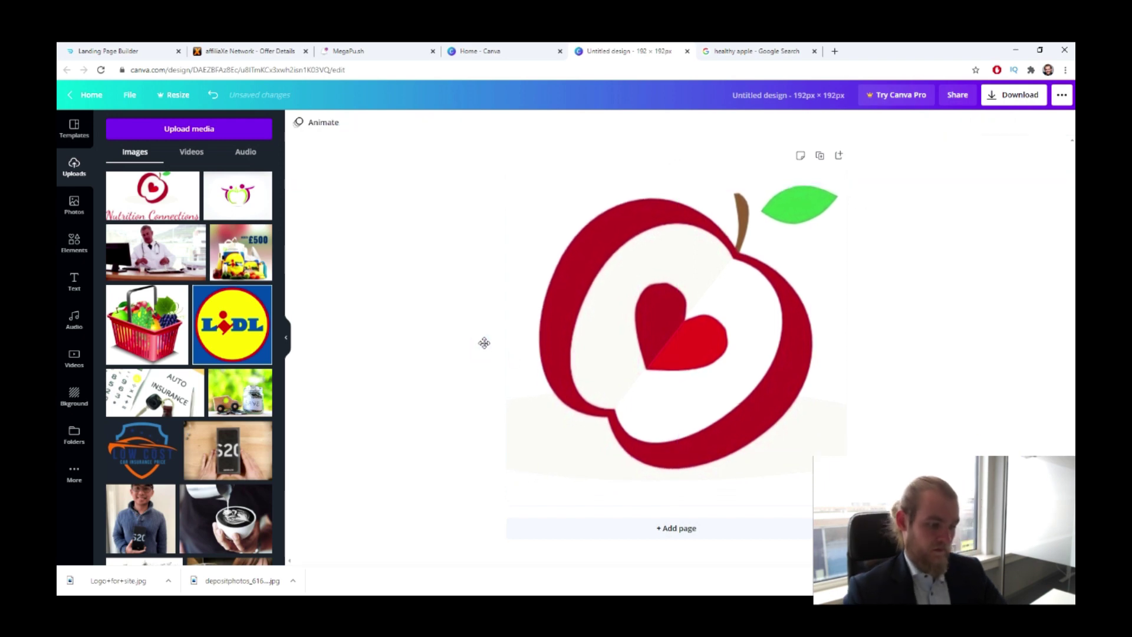
# - Adjust the apple image on the 192 x 192 px page to brightness -16, contrast 20 and saturation 28, keeping its position
pyautogui.click(648, 303)
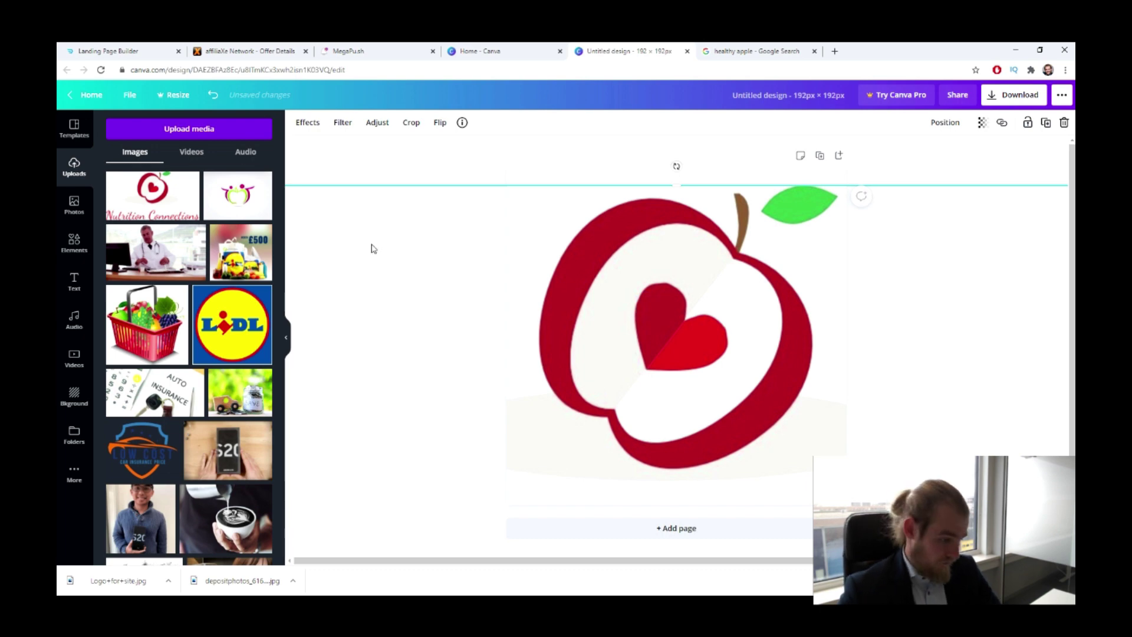
pyautogui.click(376, 124)
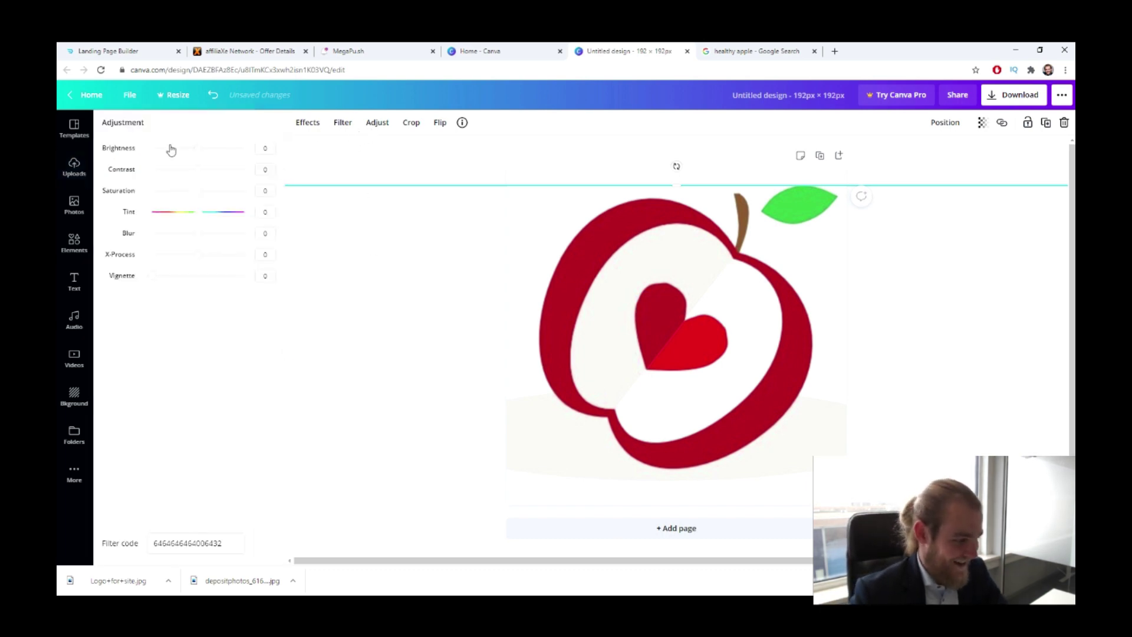
pyautogui.moveTo(200, 151); pyautogui.dragTo(210, 177)
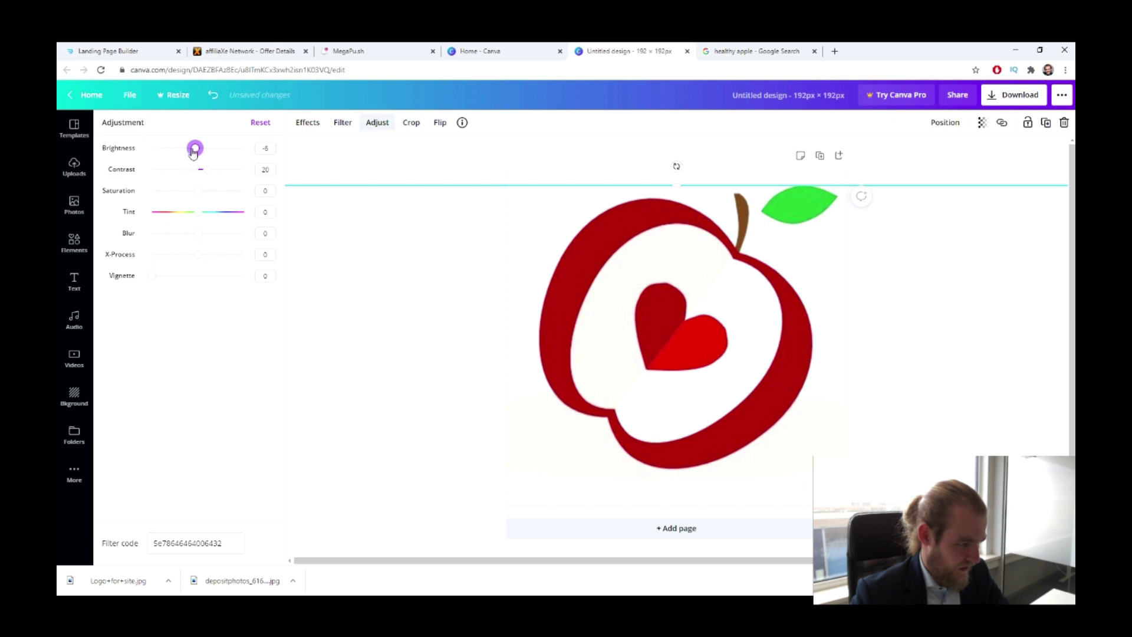
pyautogui.moveTo(194, 151); pyautogui.dragTo(191, 151)
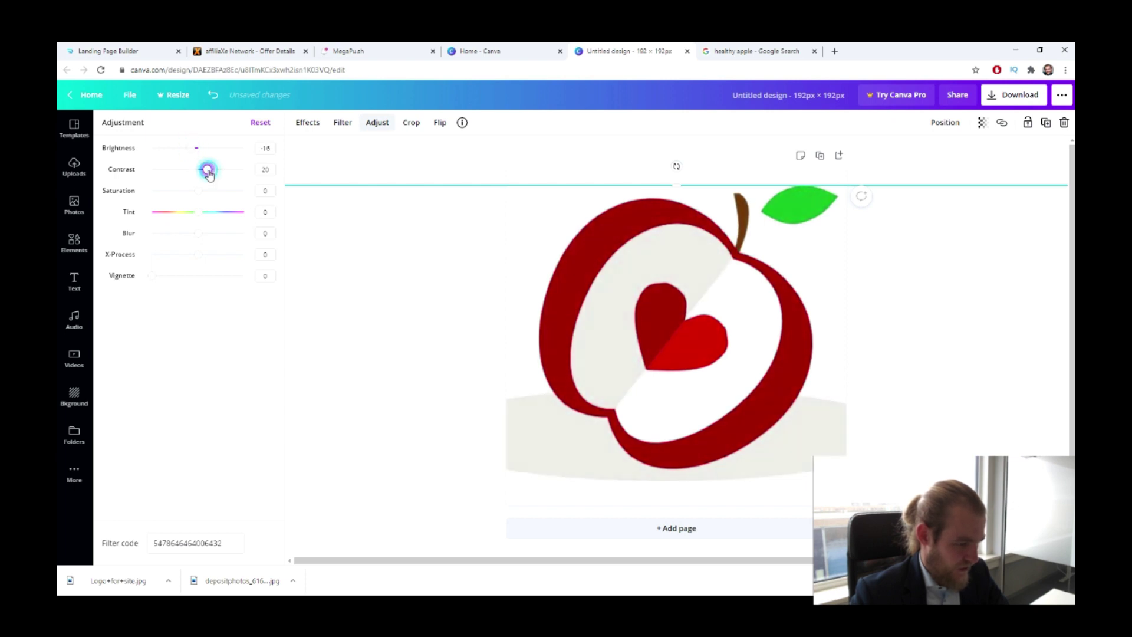
pyautogui.moveTo(201, 194); pyautogui.dragTo(219, 197)
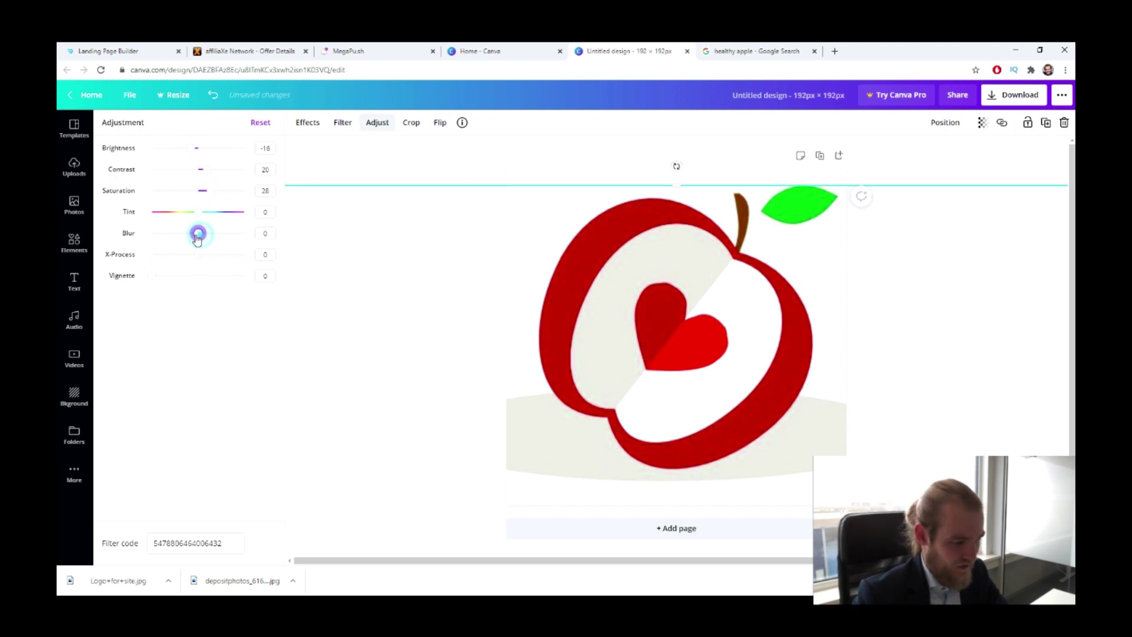
pyautogui.moveTo(197, 238); pyautogui.dragTo(185, 247)
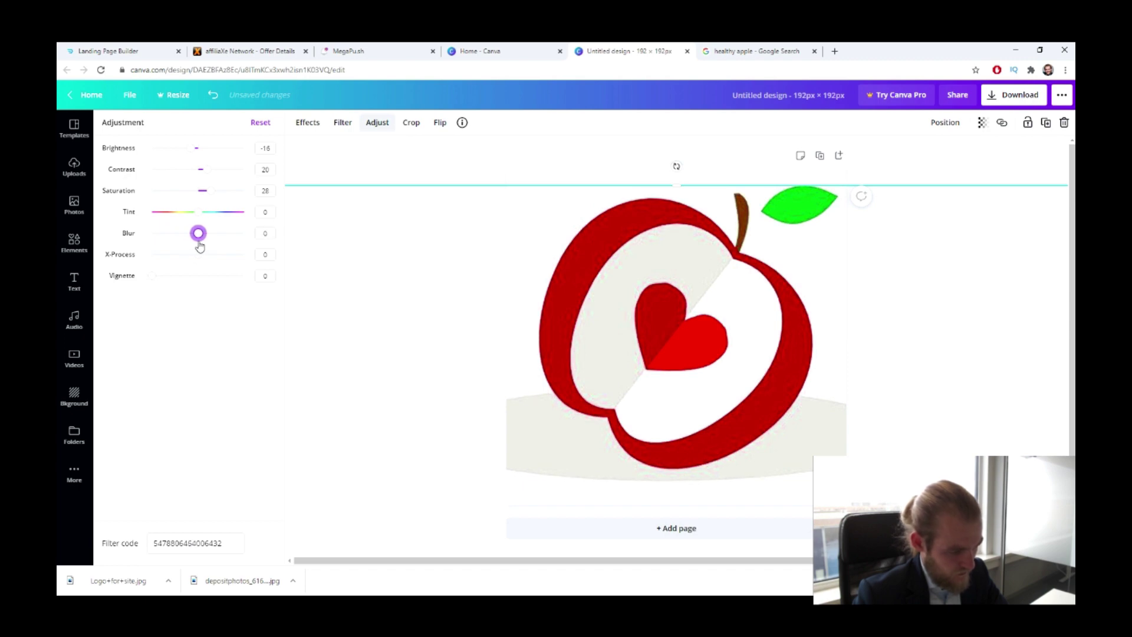
pyautogui.click(414, 371)
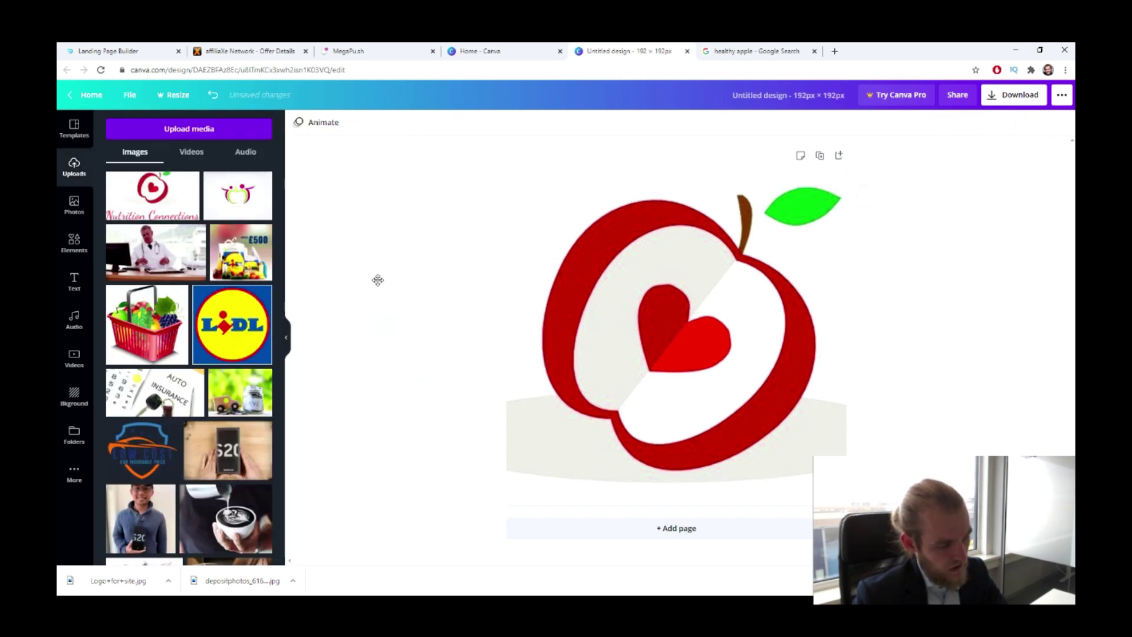
pyautogui.hotkey('ctrl', 'z')
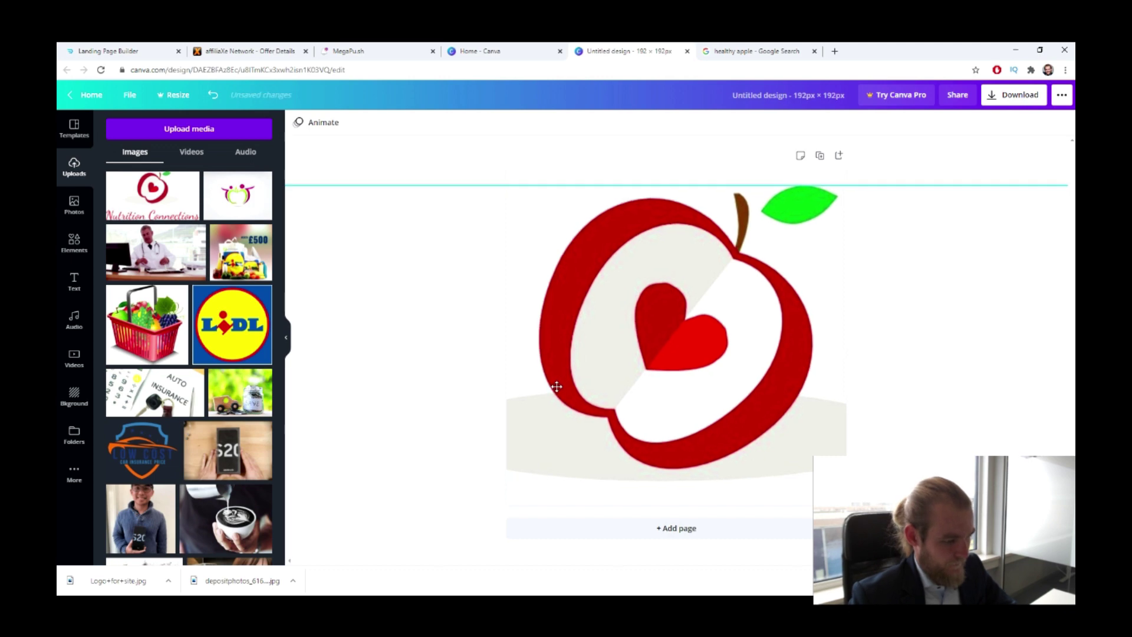
# - Fine-tune the apple image's adjustments to brightness -13, contrast 27 and saturation 40
pyautogui.click(671, 263)
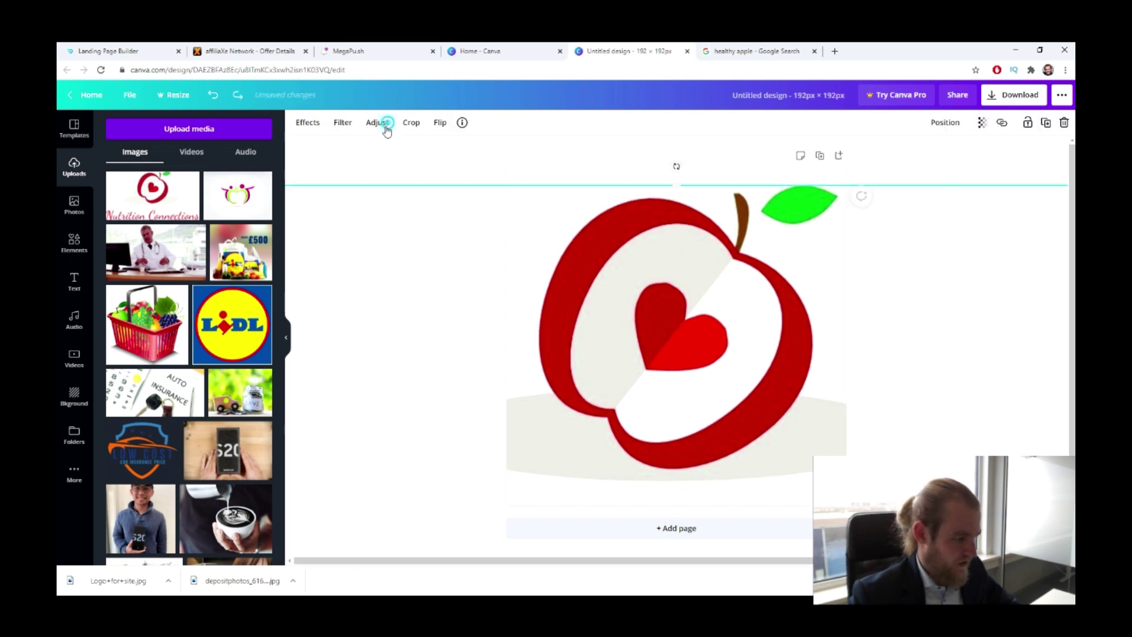
pyautogui.click(386, 123)
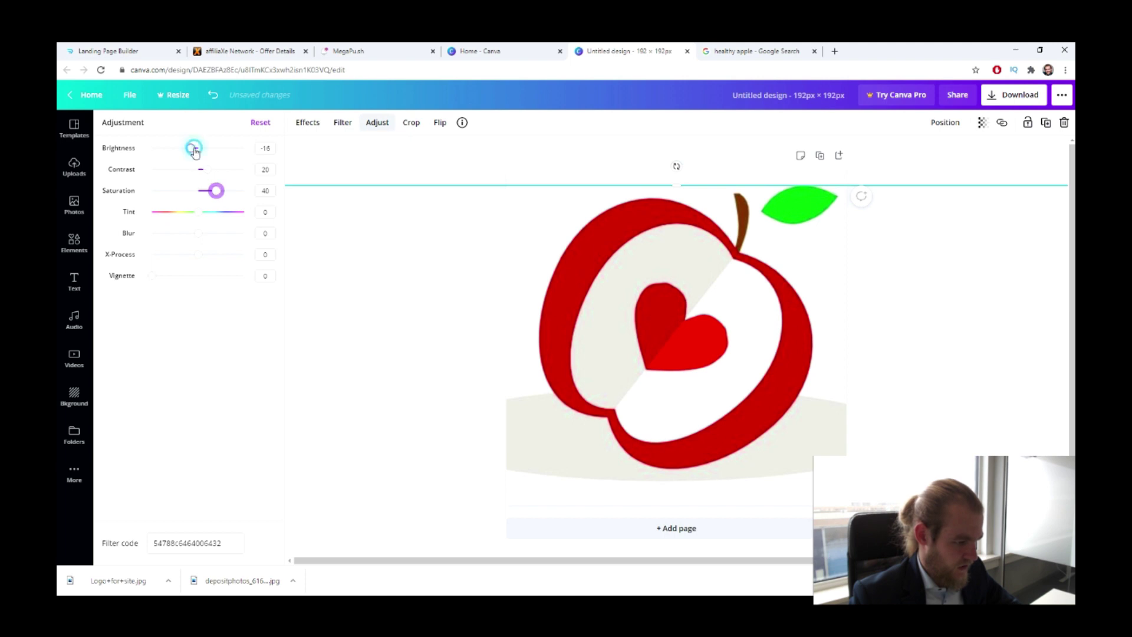
pyautogui.moveTo(195, 151); pyautogui.dragTo(191, 150)
pyautogui.moveTo(211, 171); pyautogui.dragTo(193, 150)
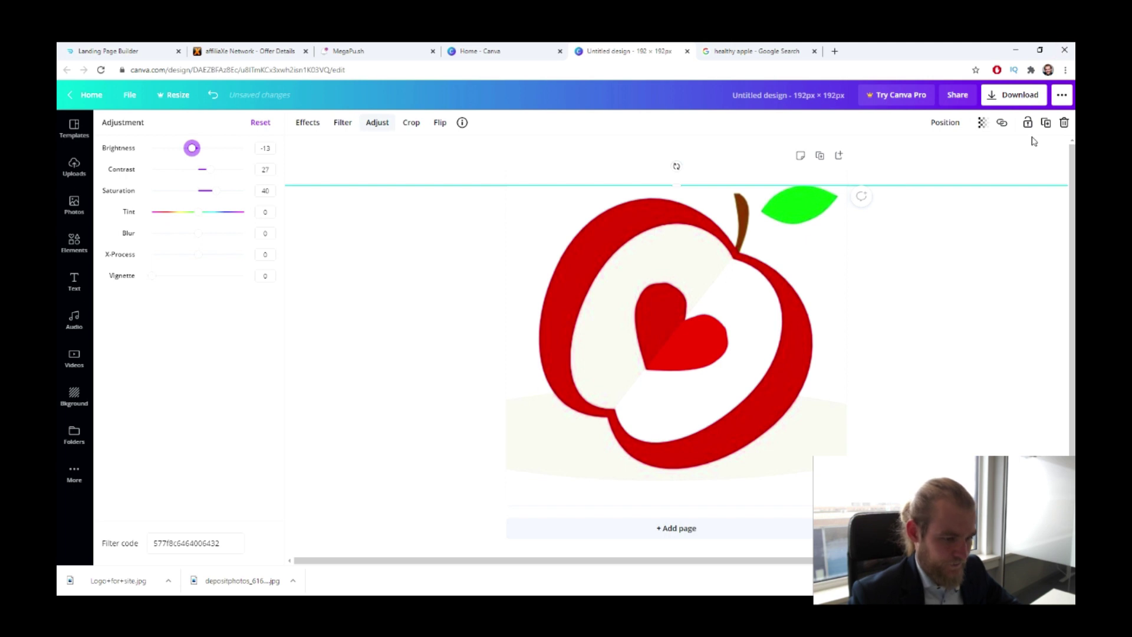
# - Download the apple design as a PNG and add it as the MegaPush campaign's 192x192 icon without a border
pyautogui.click(1014, 100)
pyautogui.click(1009, 272)
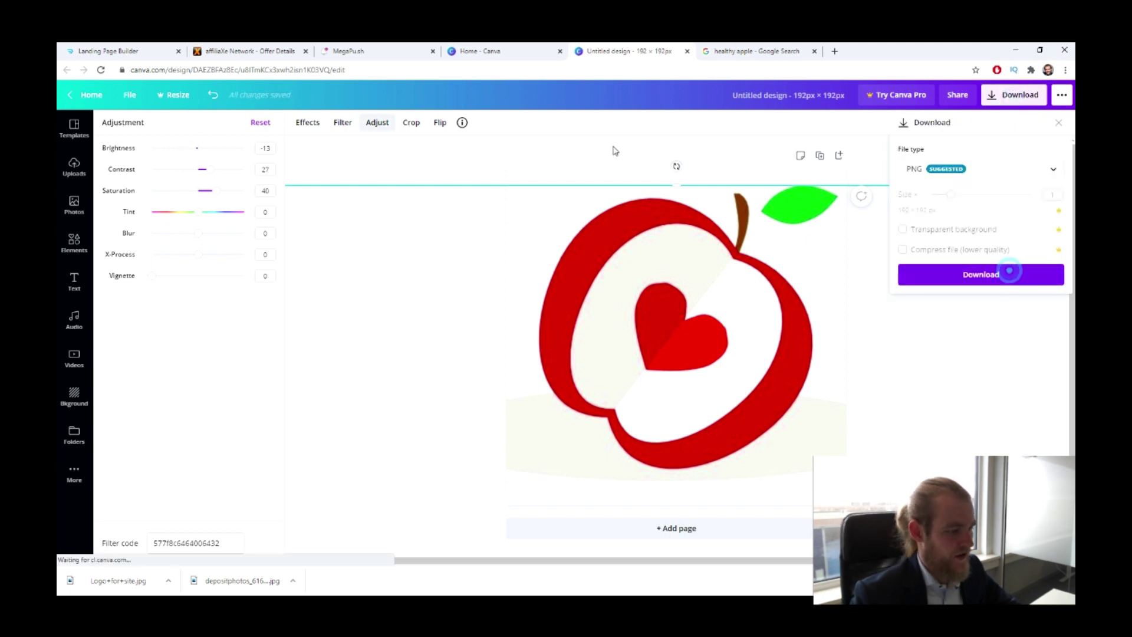
pyautogui.click(331, 48)
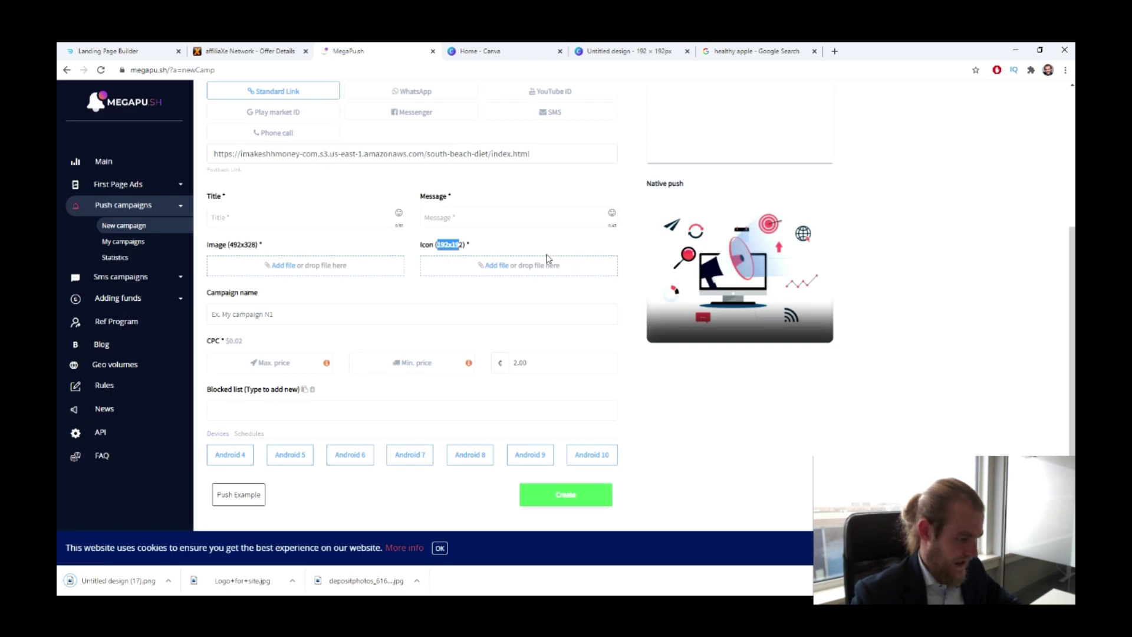
pyautogui.moveTo(596, 293); pyautogui.dragTo(508, 265)
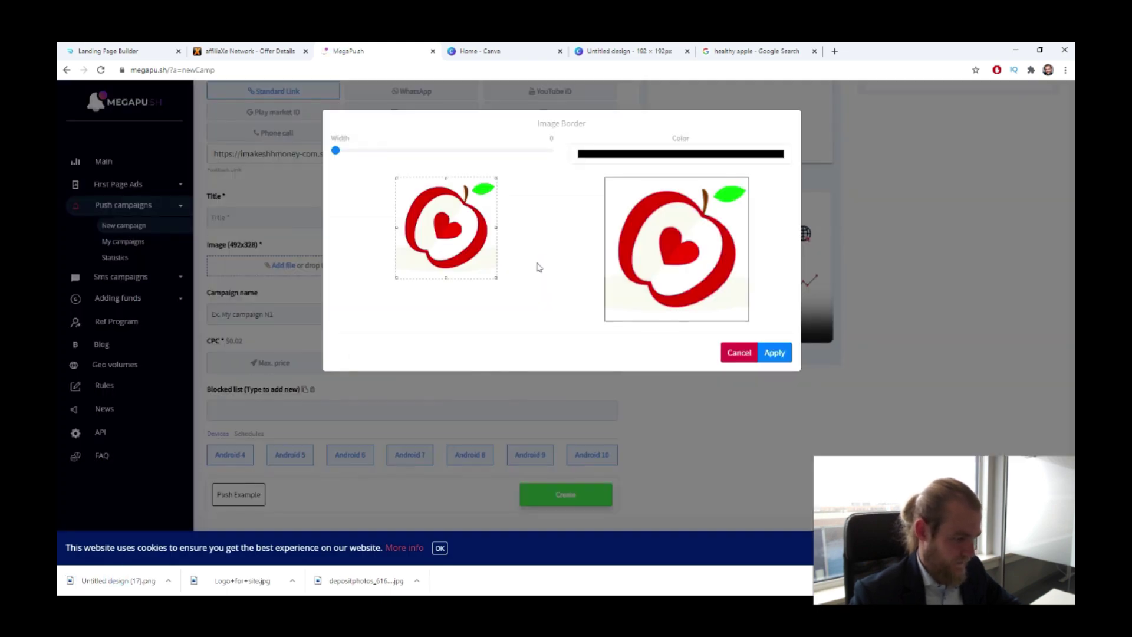
pyautogui.click(781, 353)
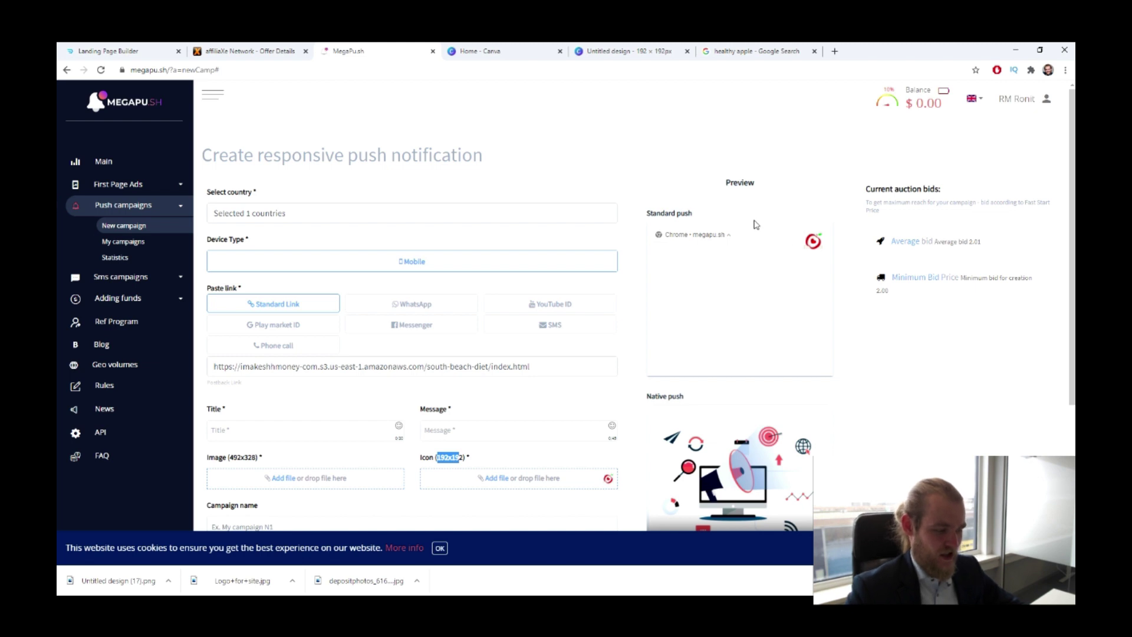
# - Return to the Canva home page and create a new custom-size design of 492 x 329 px for the campaign image
pyautogui.scroll(-2, 546, 313)
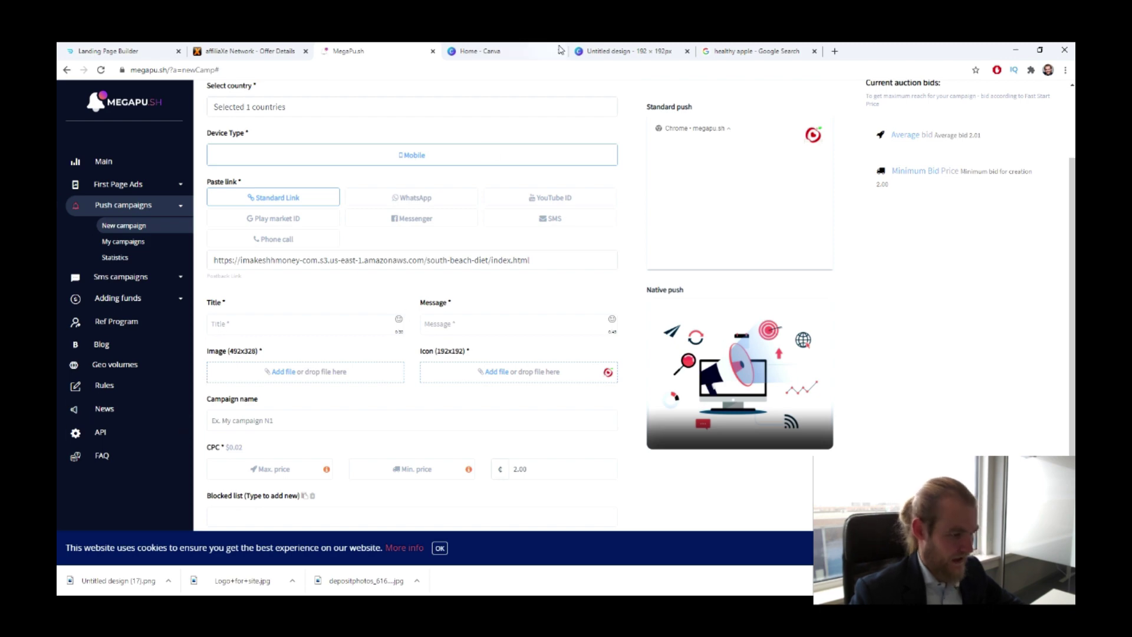
pyautogui.click(507, 51)
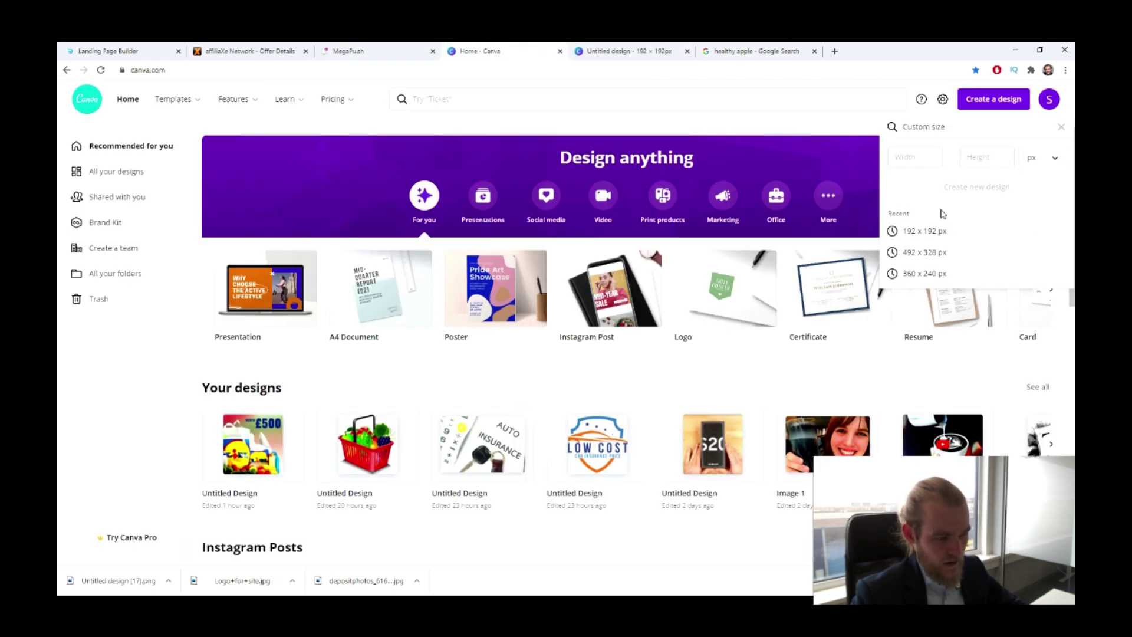
pyautogui.click(918, 155)
pyautogui.write('492')
pyautogui.press('capslock')
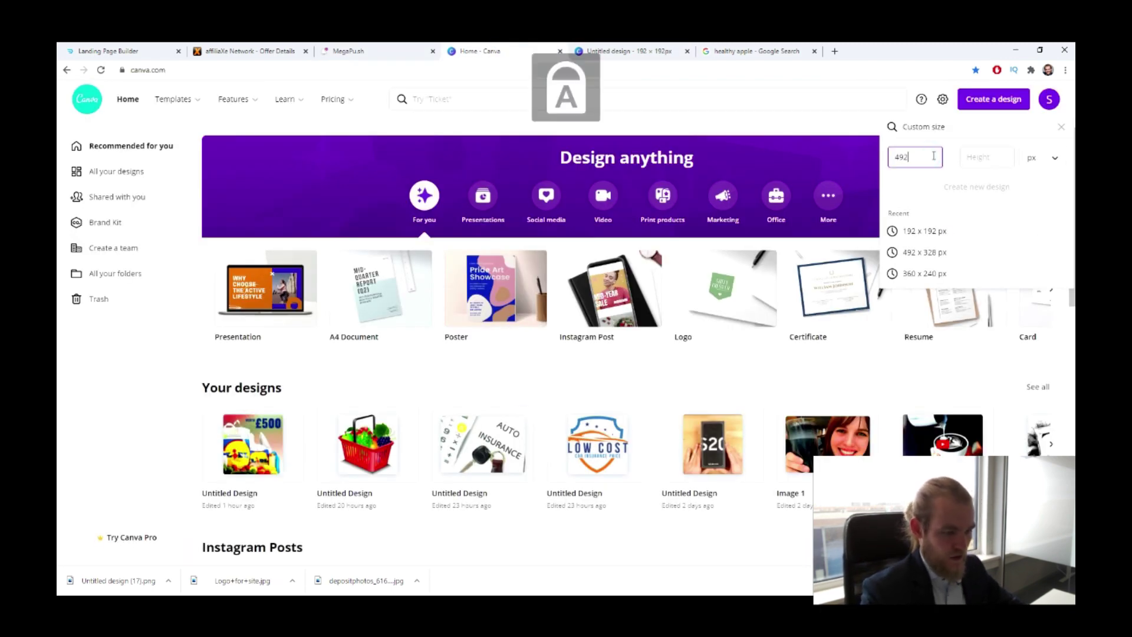
pyautogui.press('capslock')
pyautogui.press('Tab')
pyautogui.write('329')
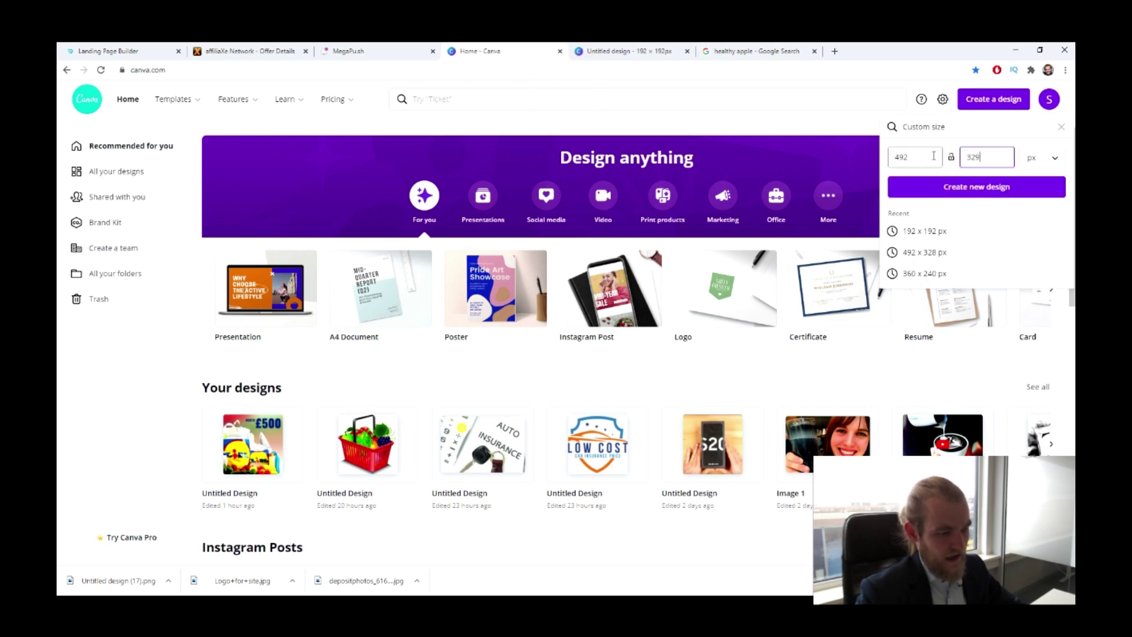
pyautogui.click(976, 187)
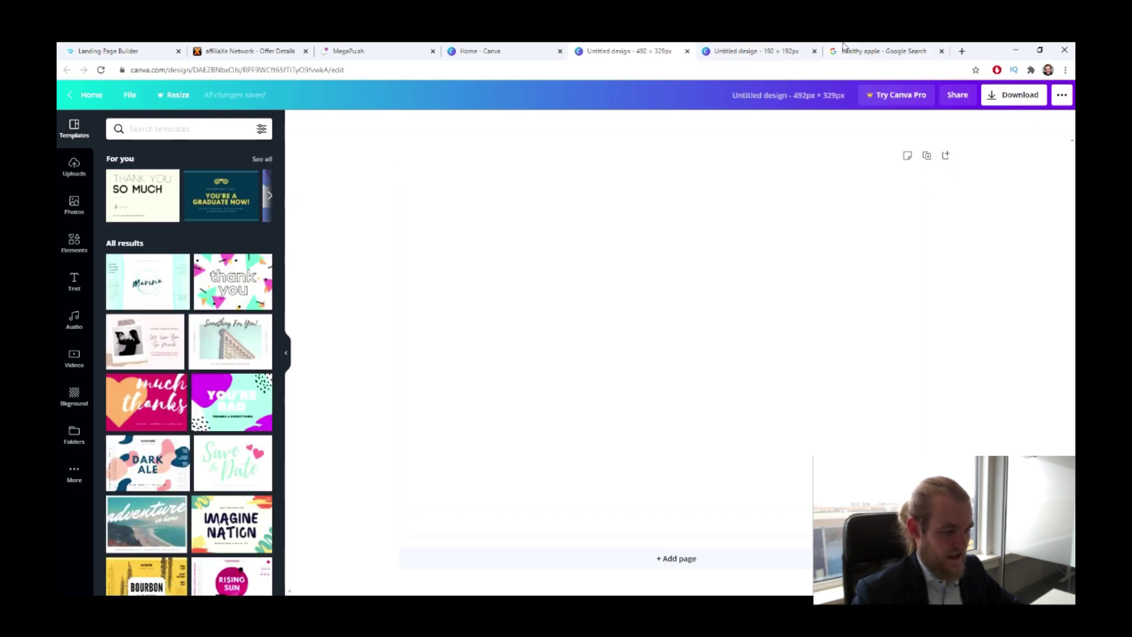
# - Switch to the Google image results and search for "before and after" pictures
pyautogui.click(882, 52)
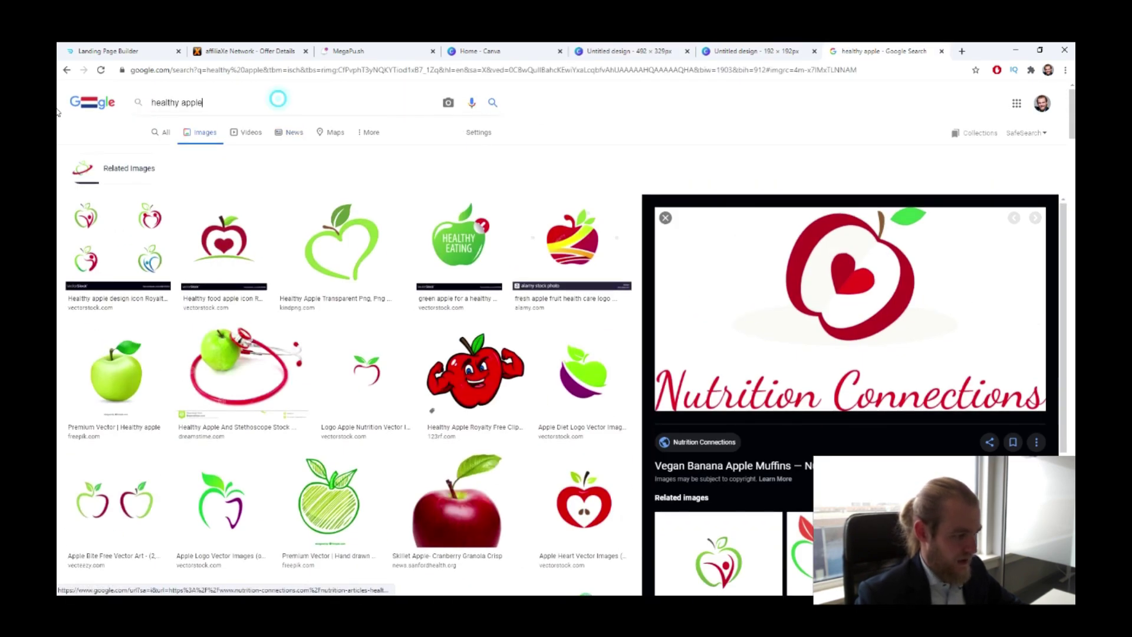
pyautogui.tripleClick(277, 101)
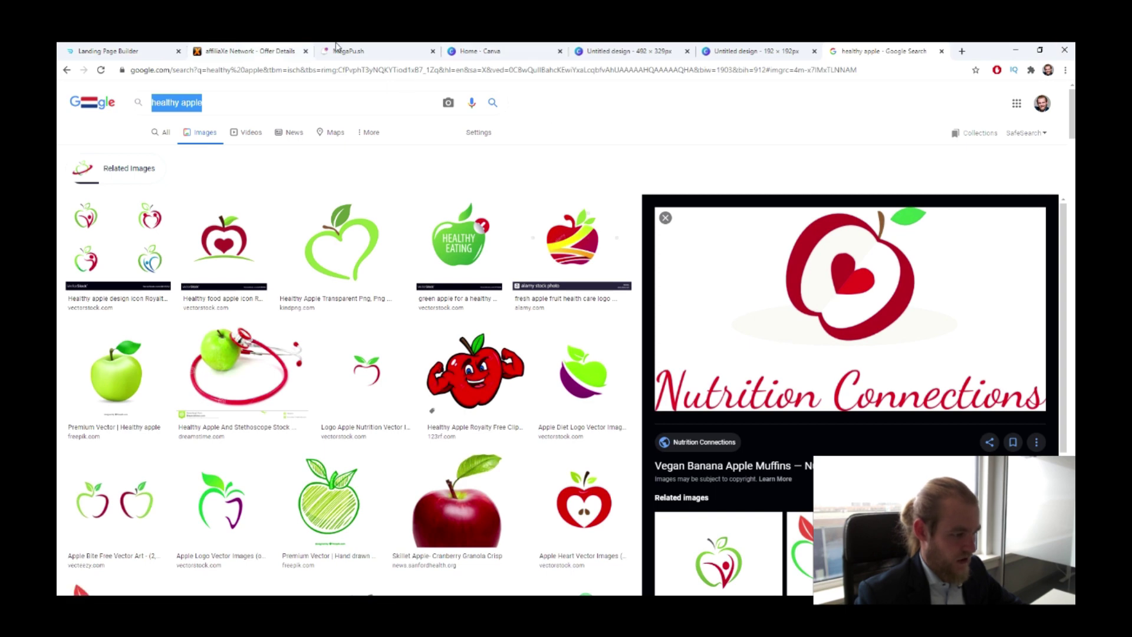
pyautogui.click(354, 51)
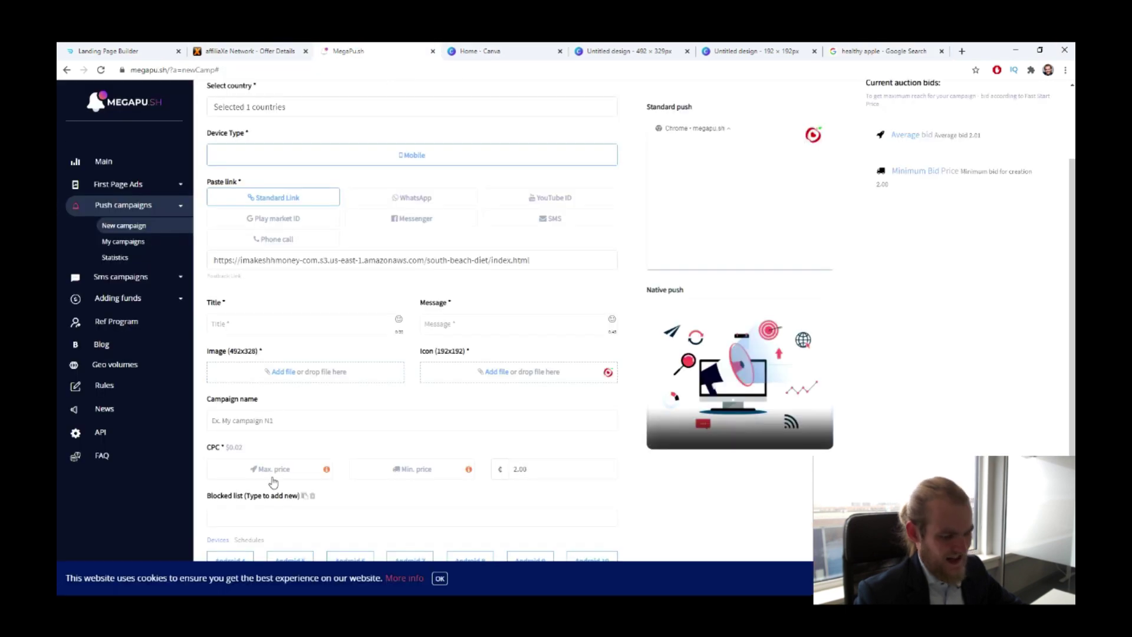
pyautogui.click(883, 51)
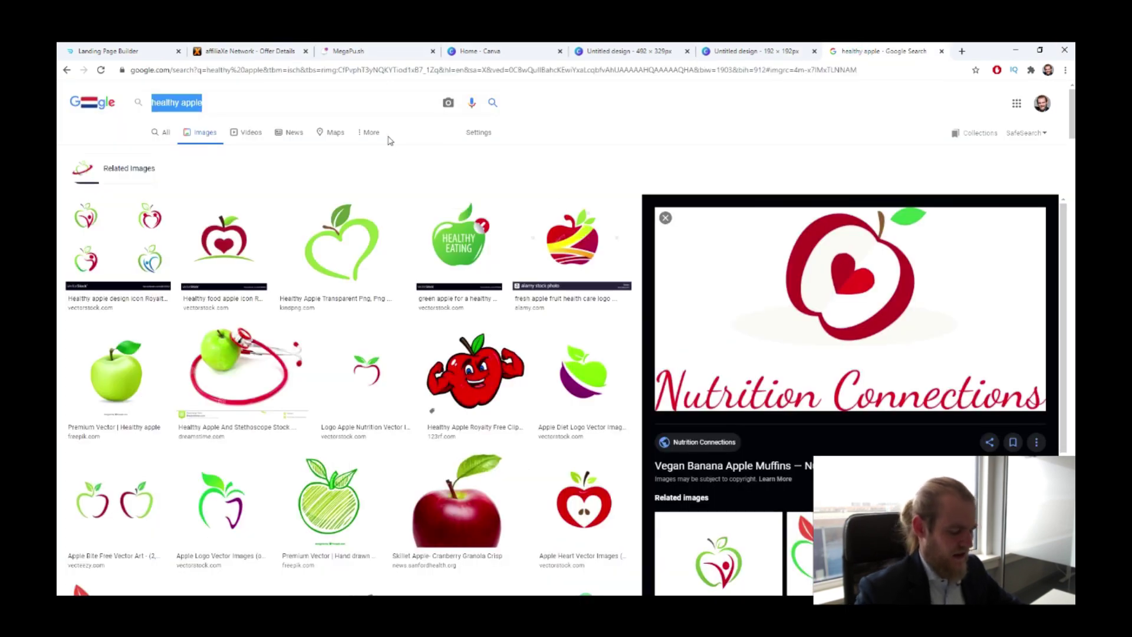
pyautogui.write('befor')
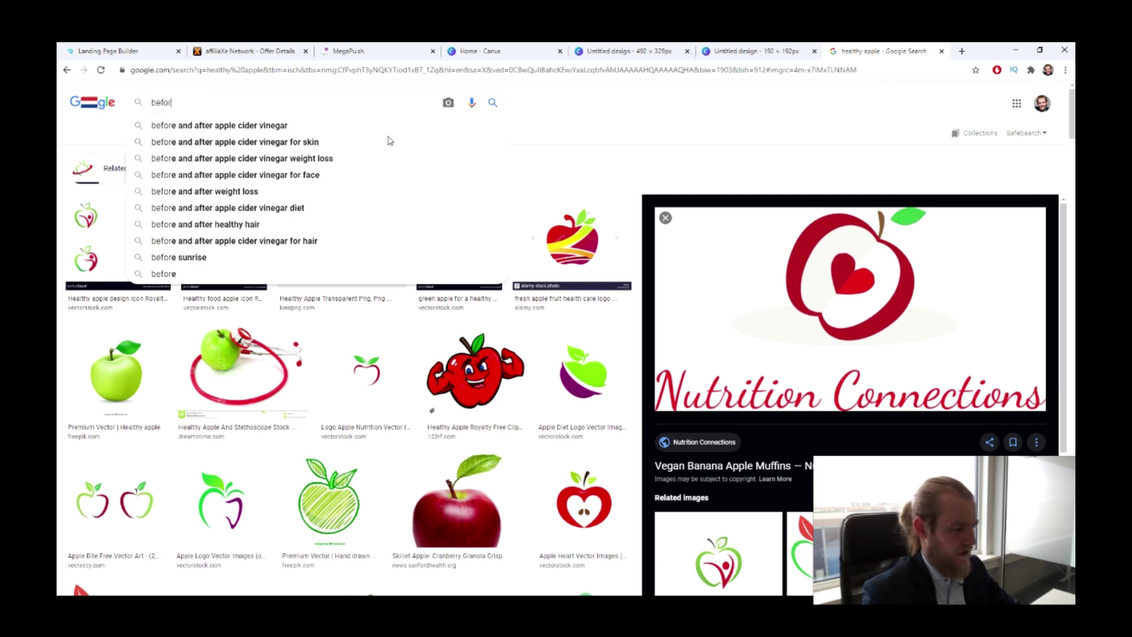
pyautogui.write('e and')
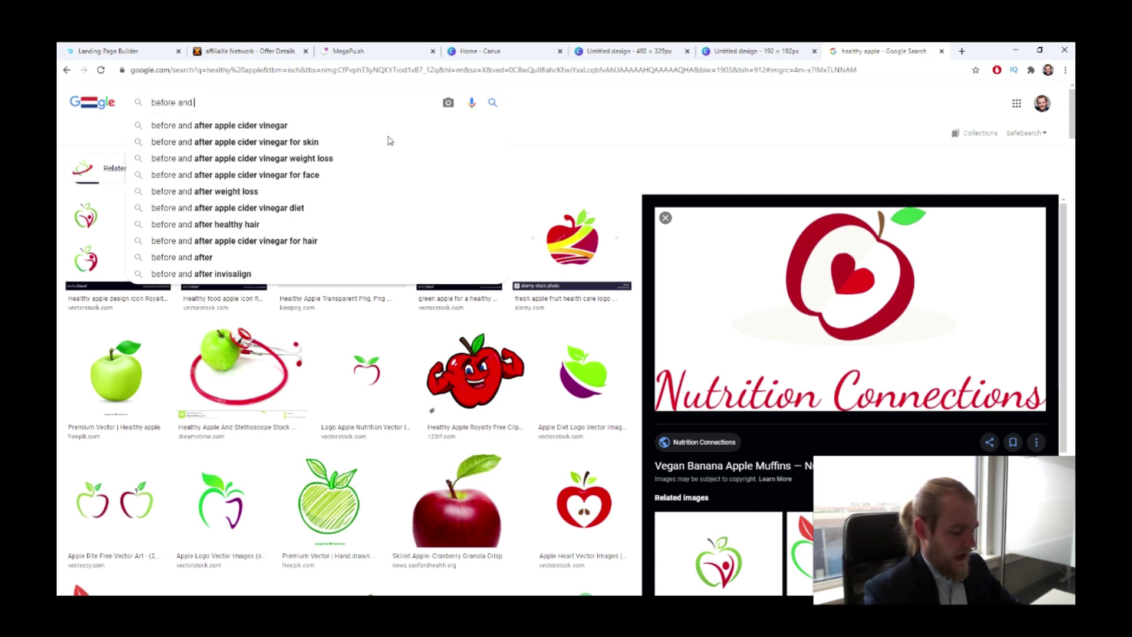
pyautogui.write(' after')
pyautogui.press('Return')
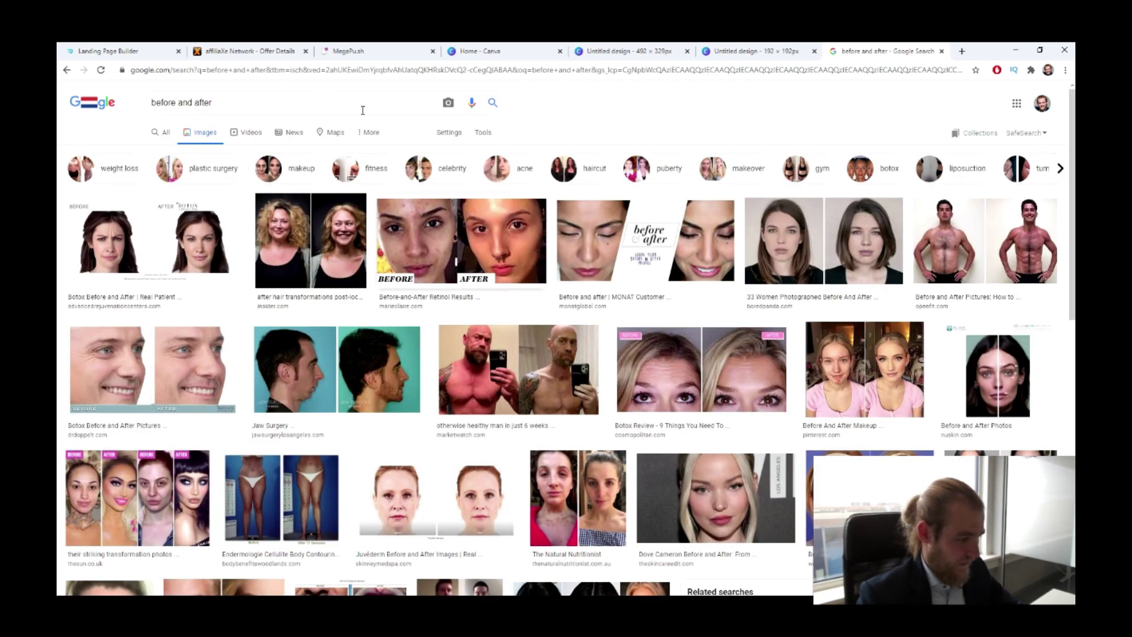
# - Refine the image search to "before and after weight loss"
pyautogui.click(297, 103)
pyautogui.write('weigh')
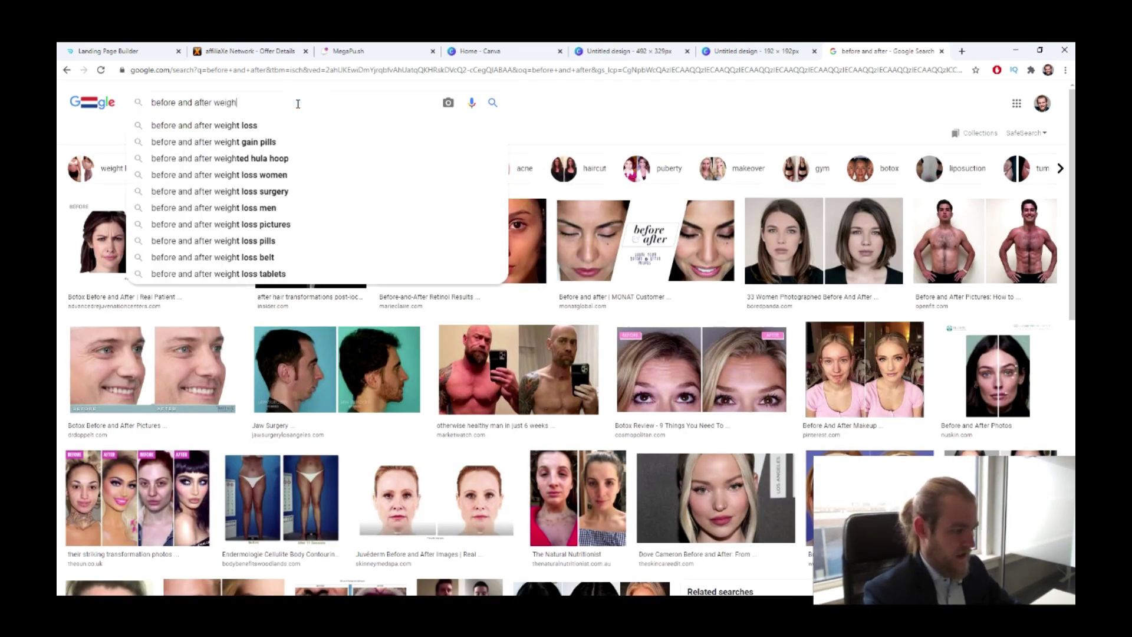
pyautogui.write('t loss')
pyautogui.press('Return')
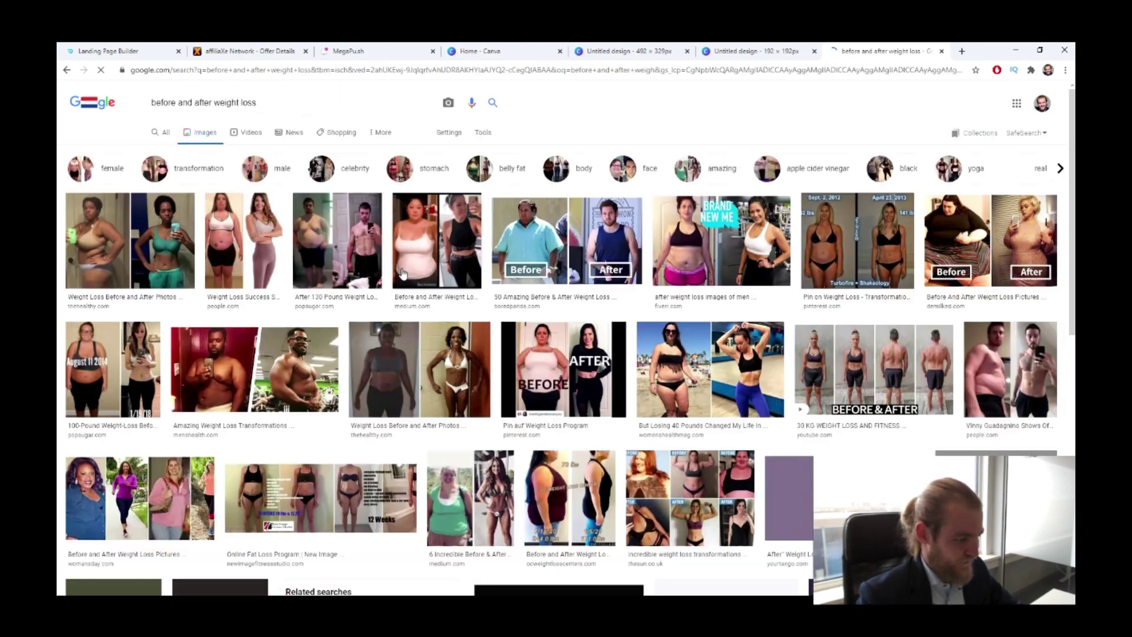
# - Examine the before-and-after weight loss image results and preview several photos as candidates for the campaign image
pyautogui.click(230, 245)
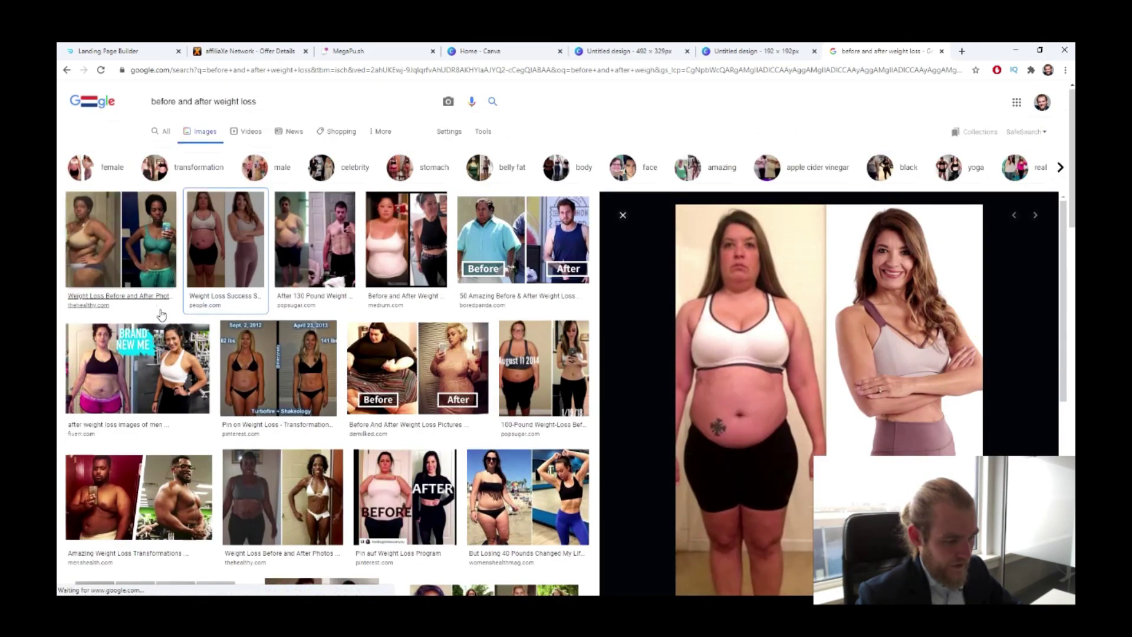
pyautogui.click(142, 229)
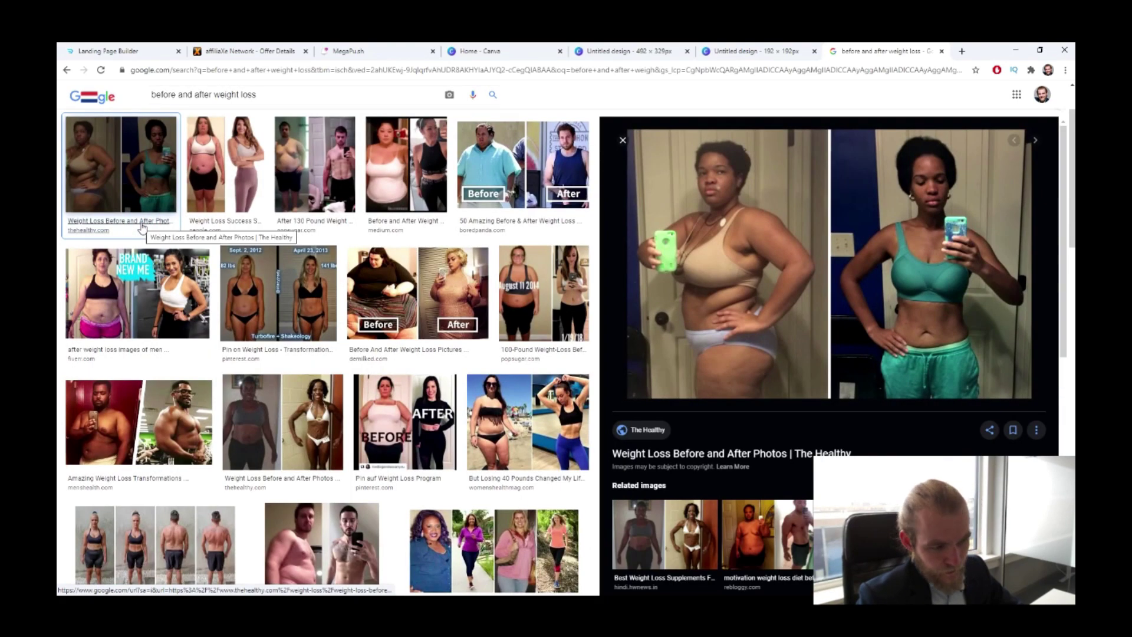
pyautogui.scroll(-3, 455, 417)
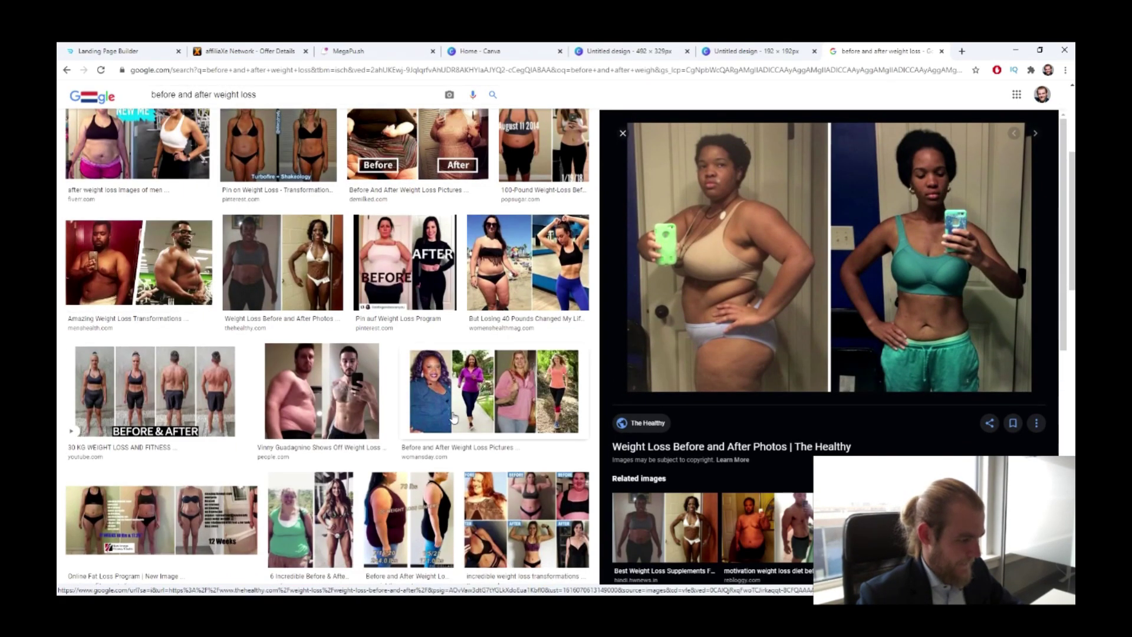
pyautogui.click(528, 262)
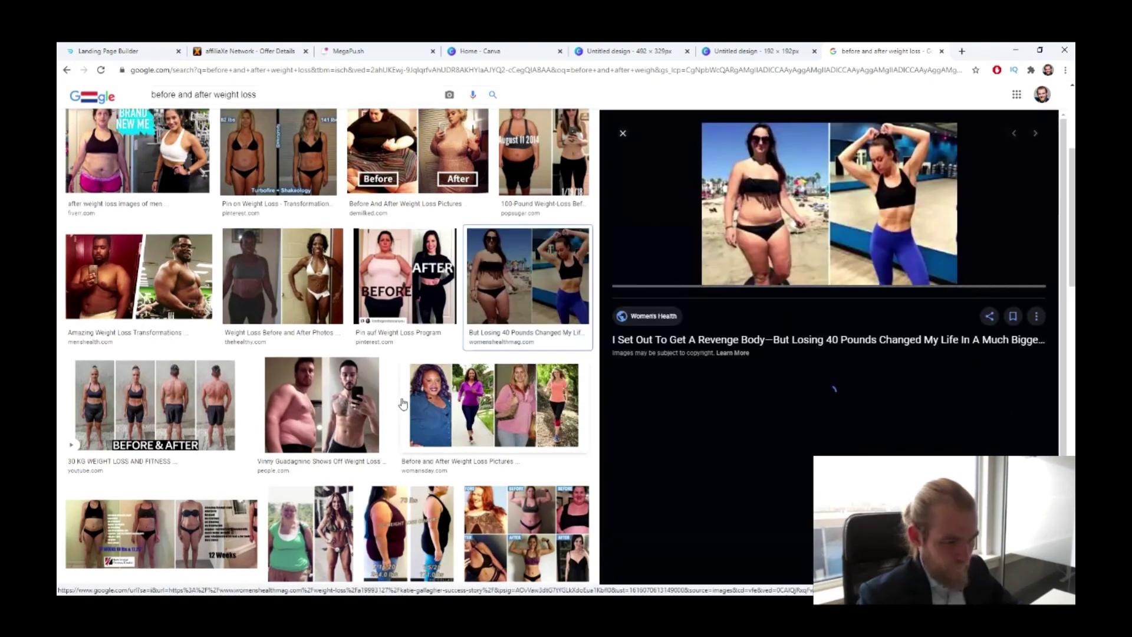
pyautogui.scroll(-8, 408, 392)
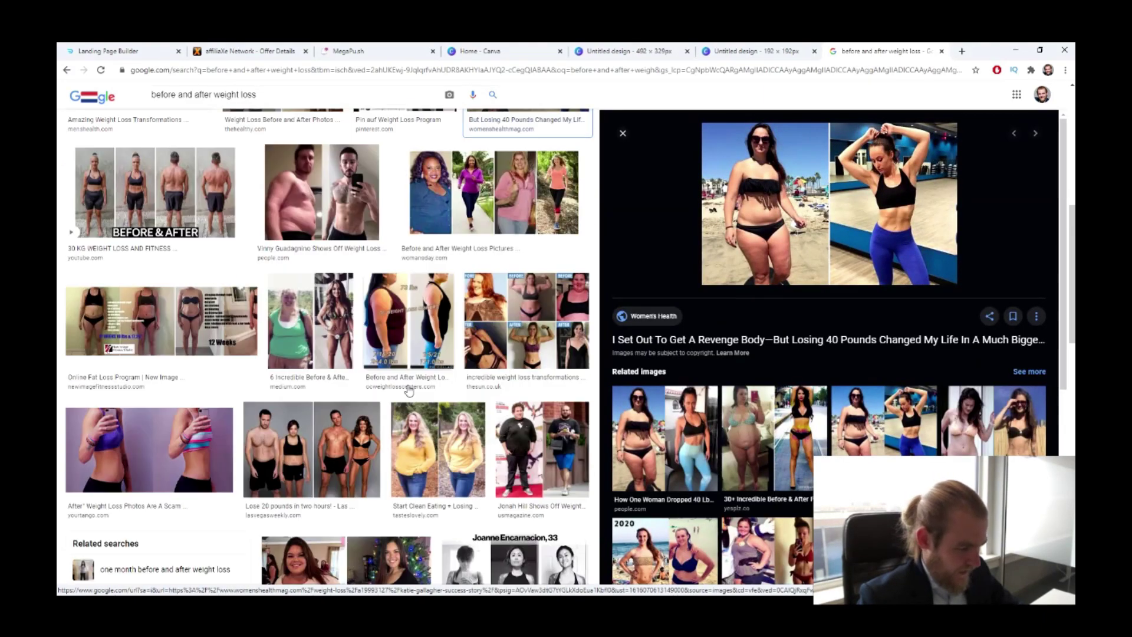
pyautogui.scroll(3, 383, 386)
pyautogui.scroll(-10, 382, 387)
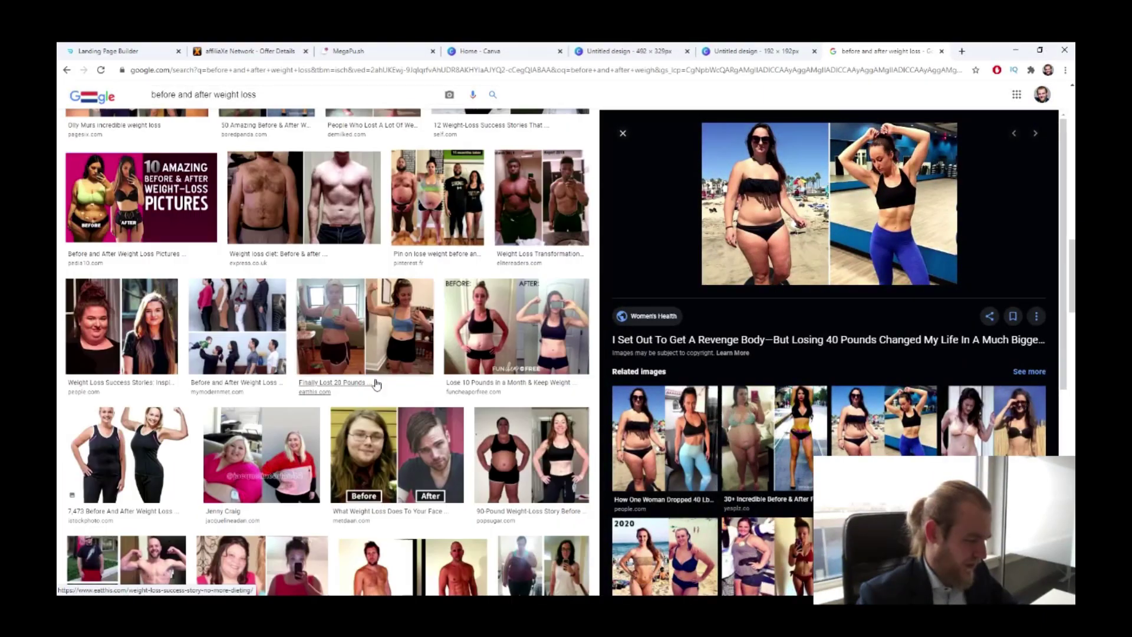
pyautogui.scroll(-6, 360, 377)
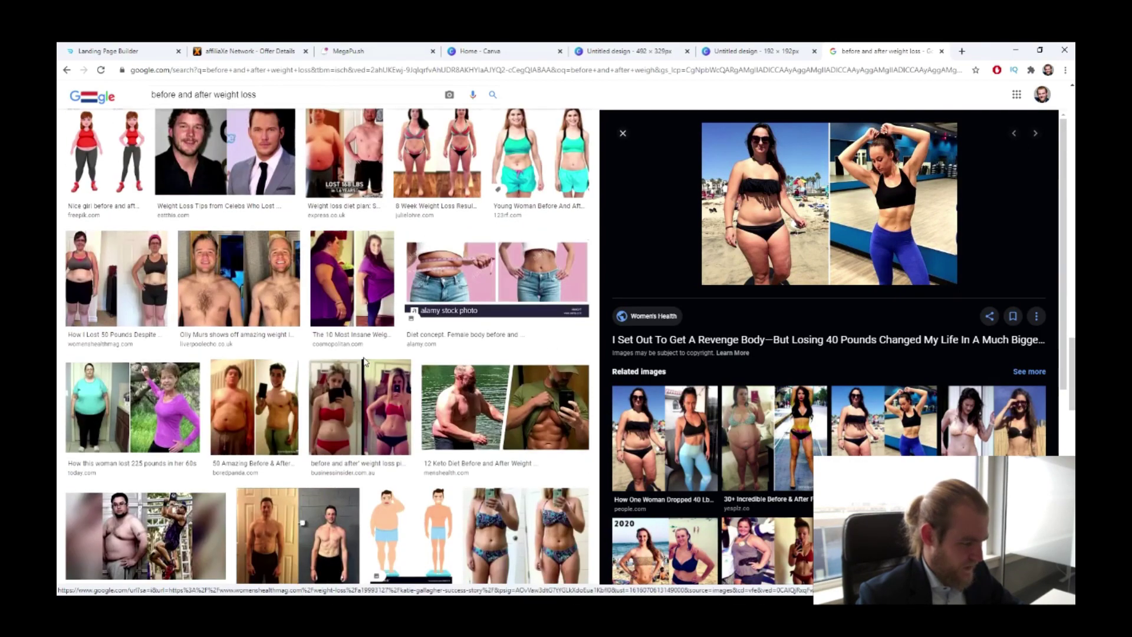
pyautogui.scroll(-5, 363, 356)
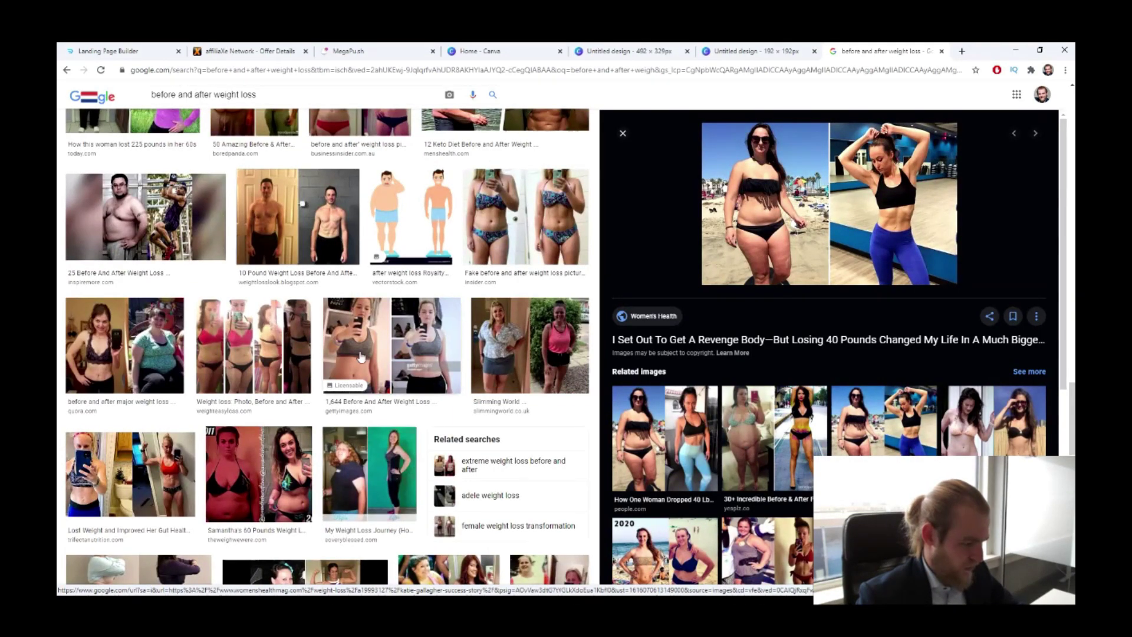
pyautogui.scroll(-8, 362, 357)
# - Check the video image on the South Beach Diet landing page and search Google Images for "doctor" pictures
pyautogui.hotkey('ctrl', '1')
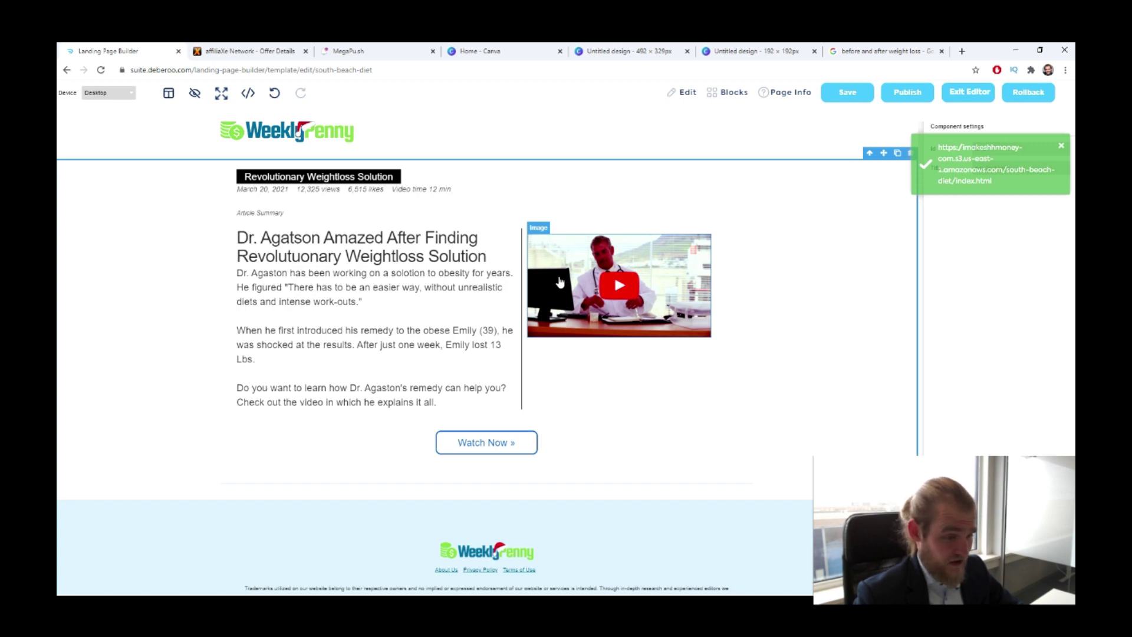
pyautogui.click(875, 47)
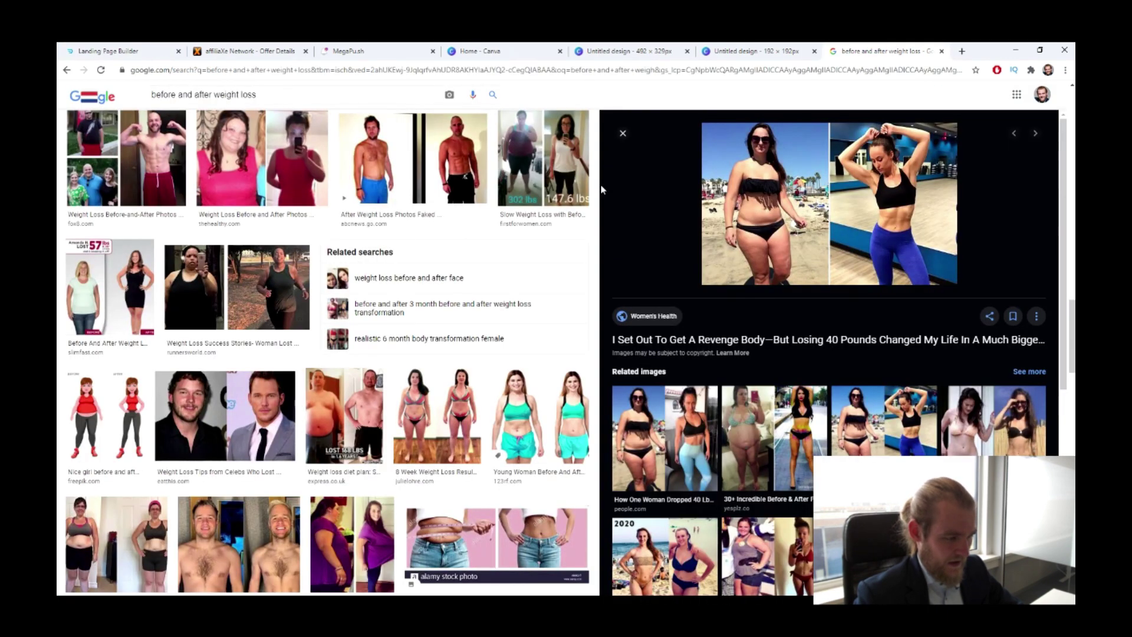
pyautogui.scroll(10, 248, 148)
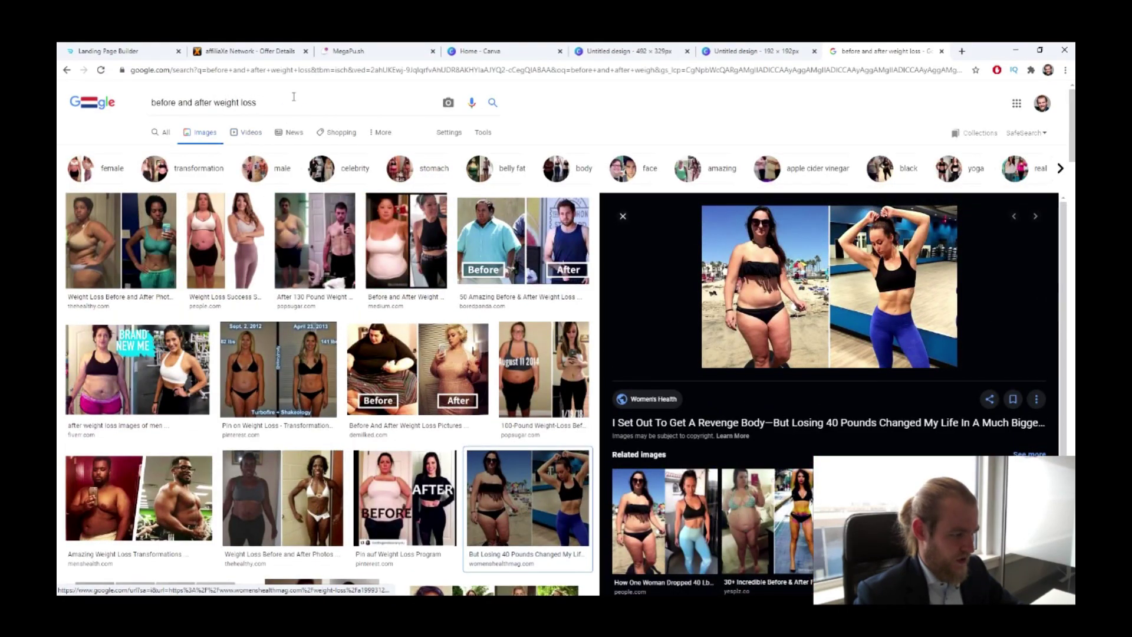
pyautogui.click(294, 96)
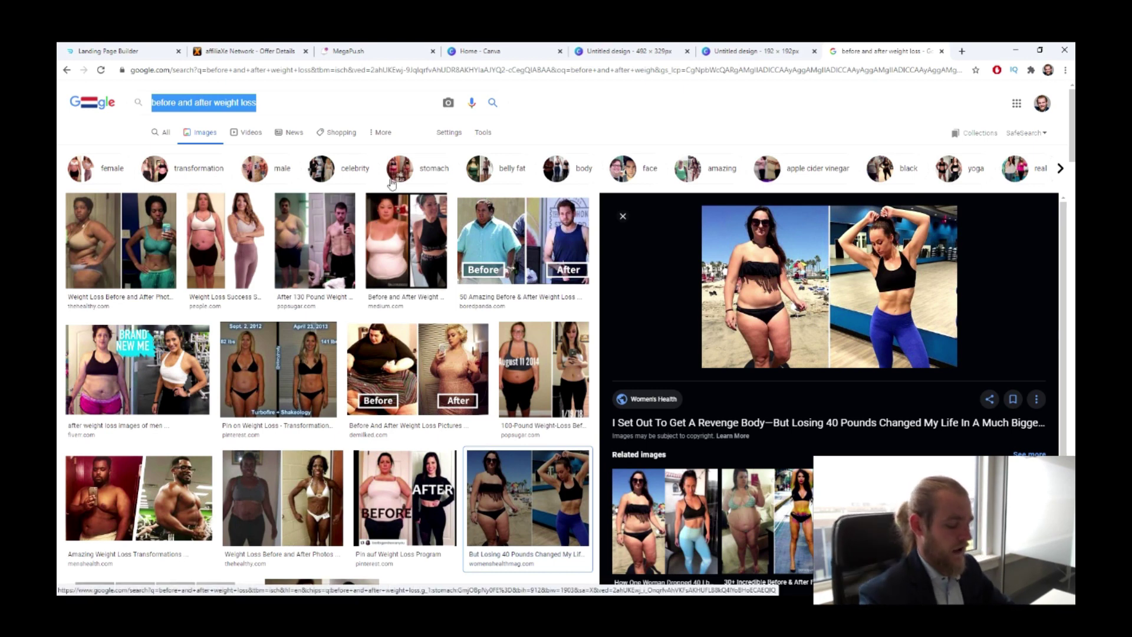
pyautogui.write('doctor')
pyautogui.press('Return')
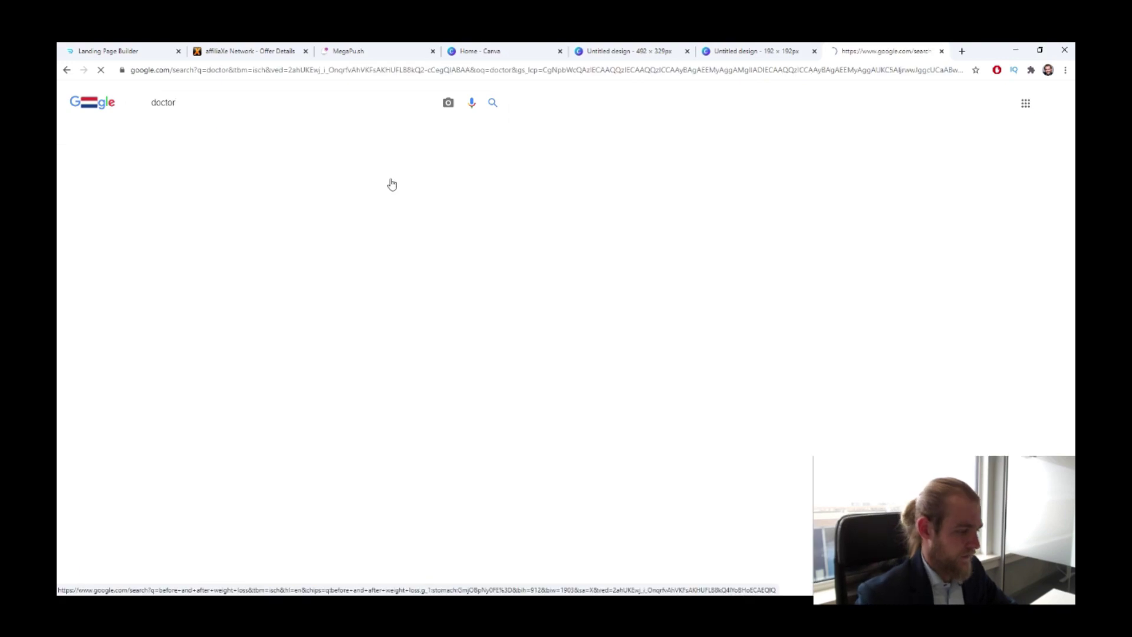
pyautogui.scroll(-3, 238, 242)
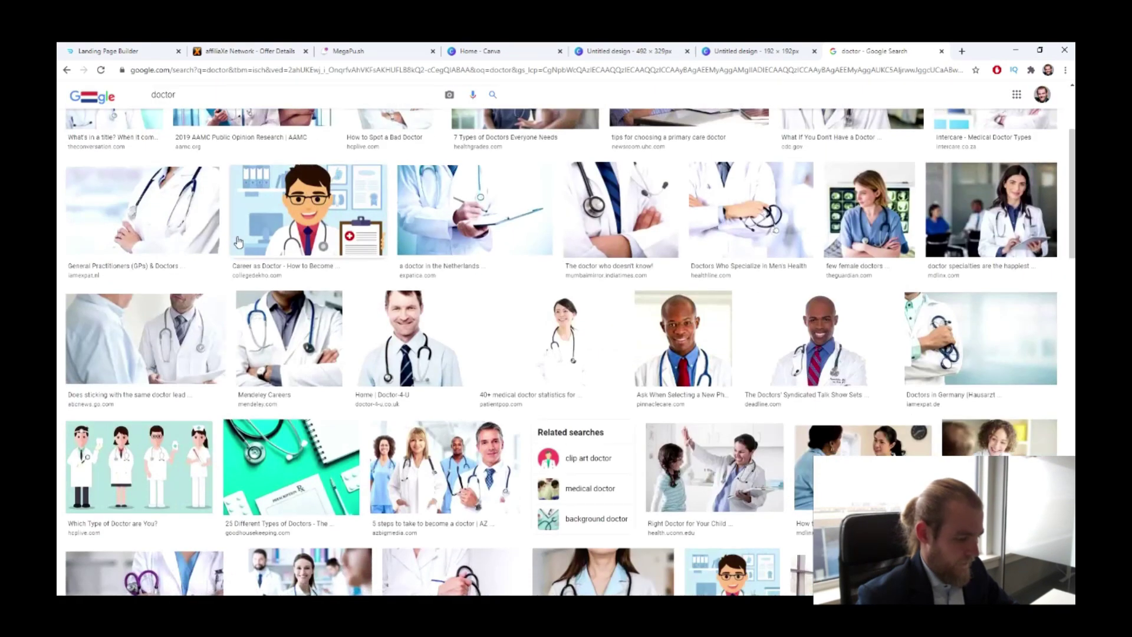
pyautogui.scroll(-6, 239, 242)
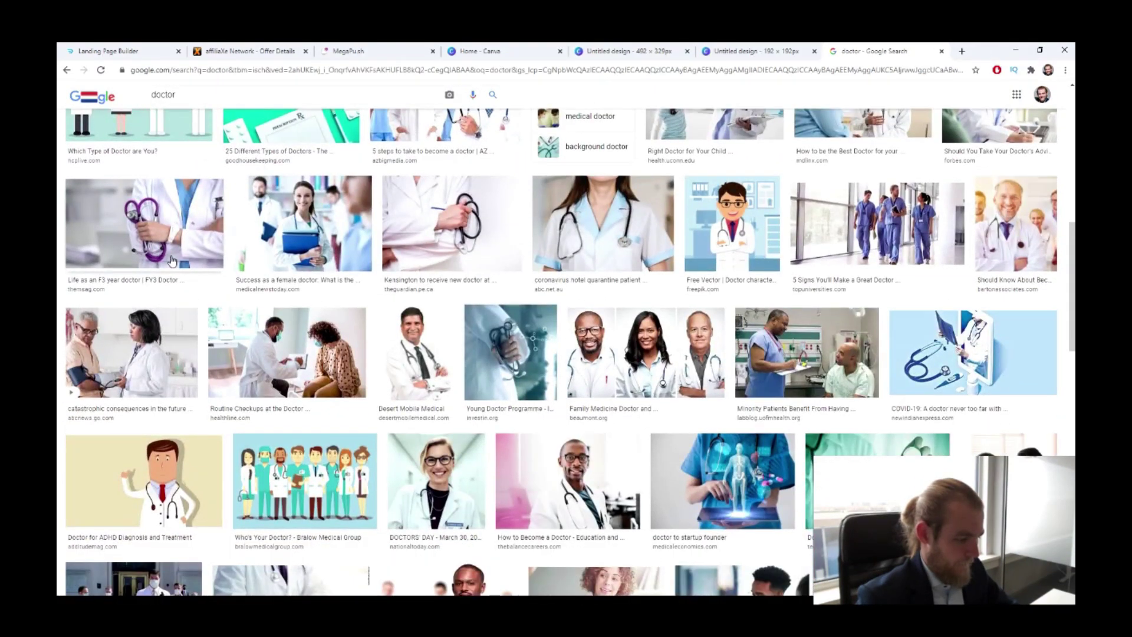
pyautogui.scroll(-5, 171, 260)
# - Refine the image search to "doctor weight loss"
pyautogui.click(196, 89)
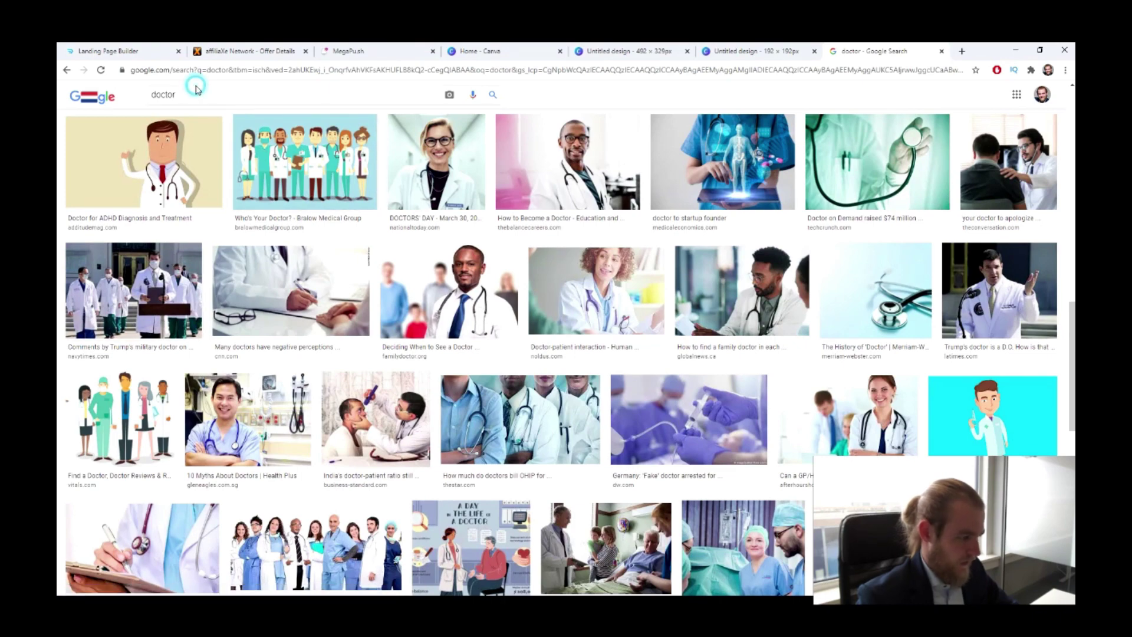
pyautogui.write('weight l')
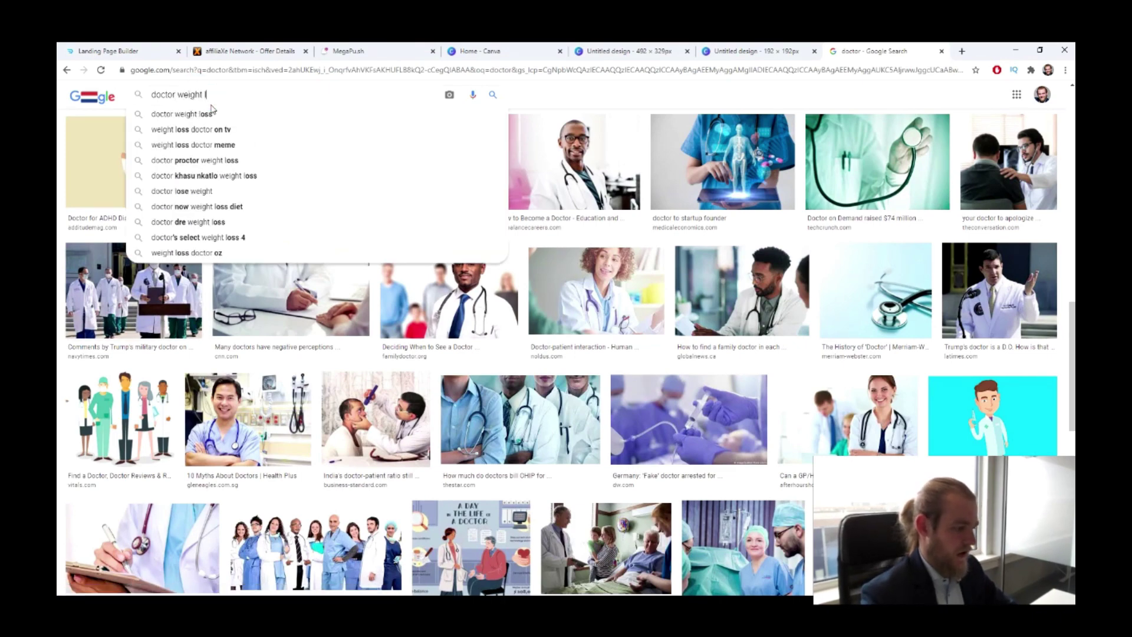
pyautogui.write('oss')
pyautogui.press('Return')
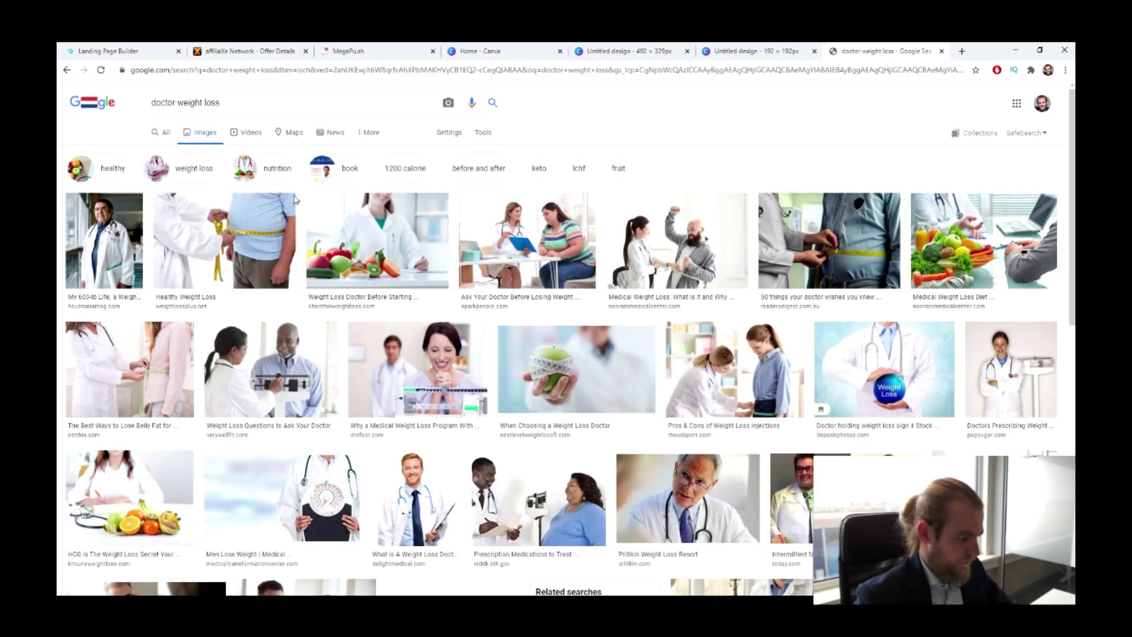
# - Examine the doctor weight loss image results, previewing the waist-measuring photo and the photo of doctors in white coats
pyautogui.click(209, 236)
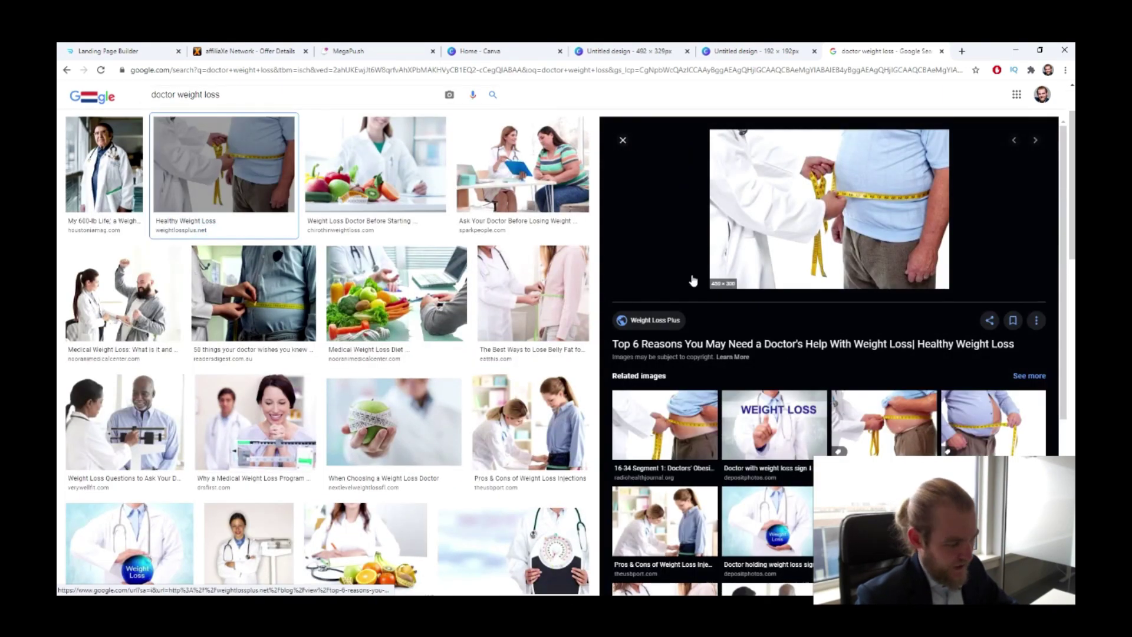
pyautogui.scroll(-1, 354, 275)
pyautogui.scroll(-1, 377, 289)
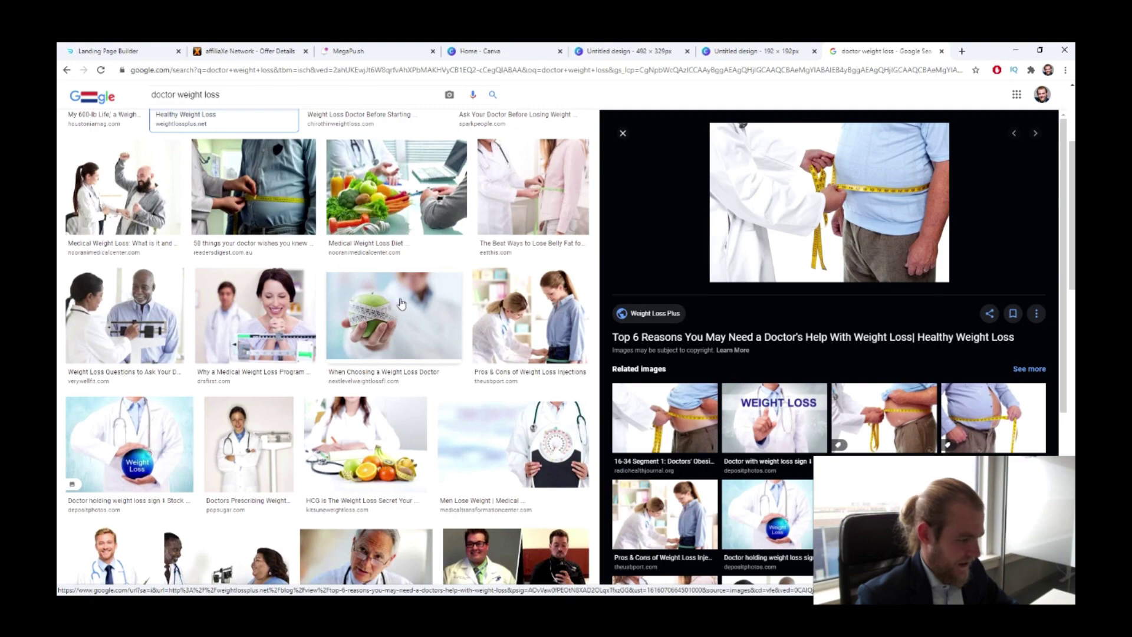
pyautogui.click(623, 133)
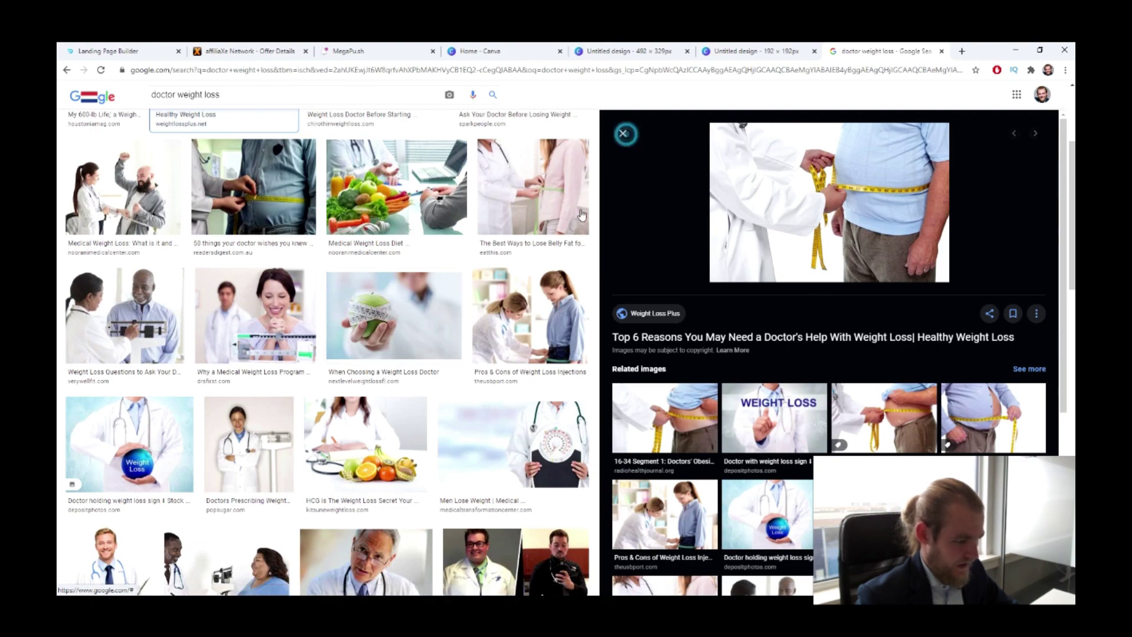
pyautogui.scroll(-4, 522, 237)
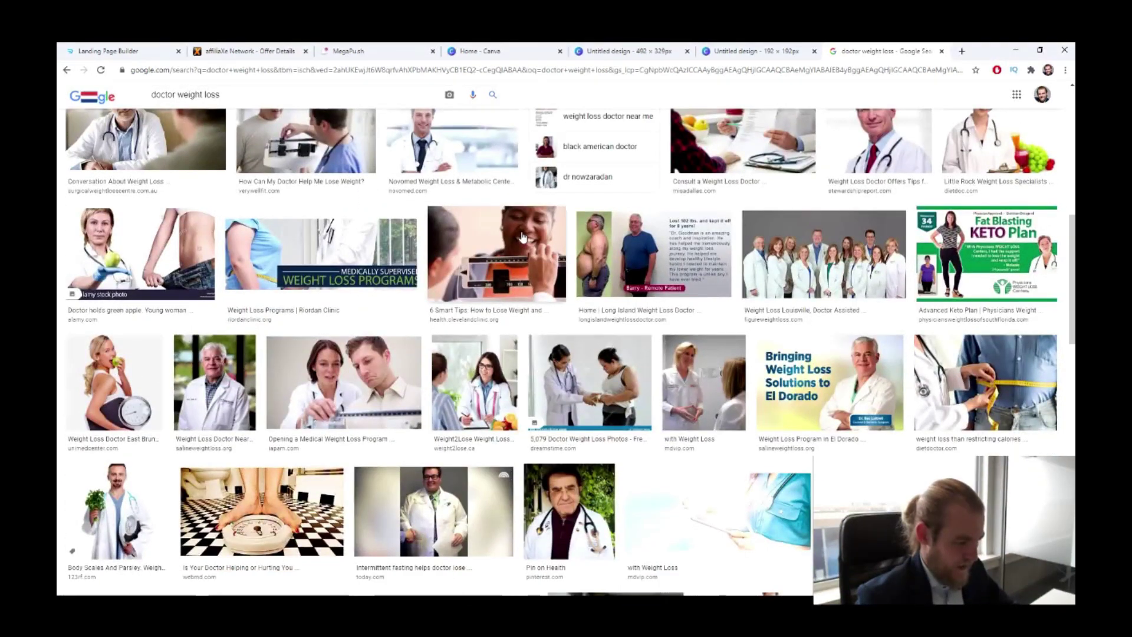
pyautogui.scroll(-8, 522, 237)
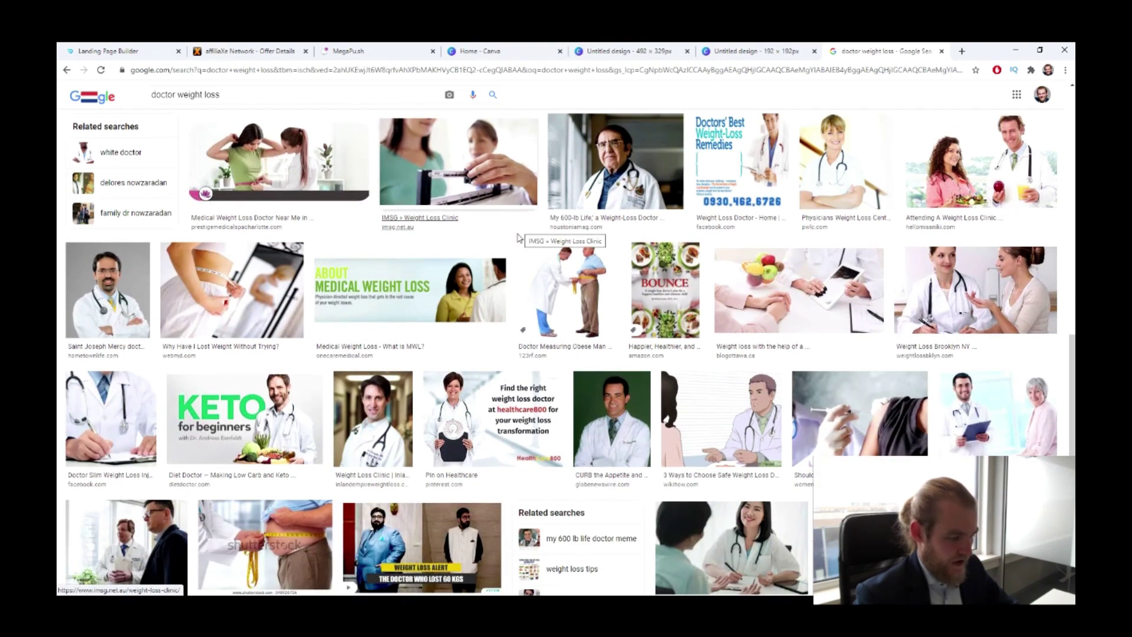
pyautogui.scroll(-5, 519, 238)
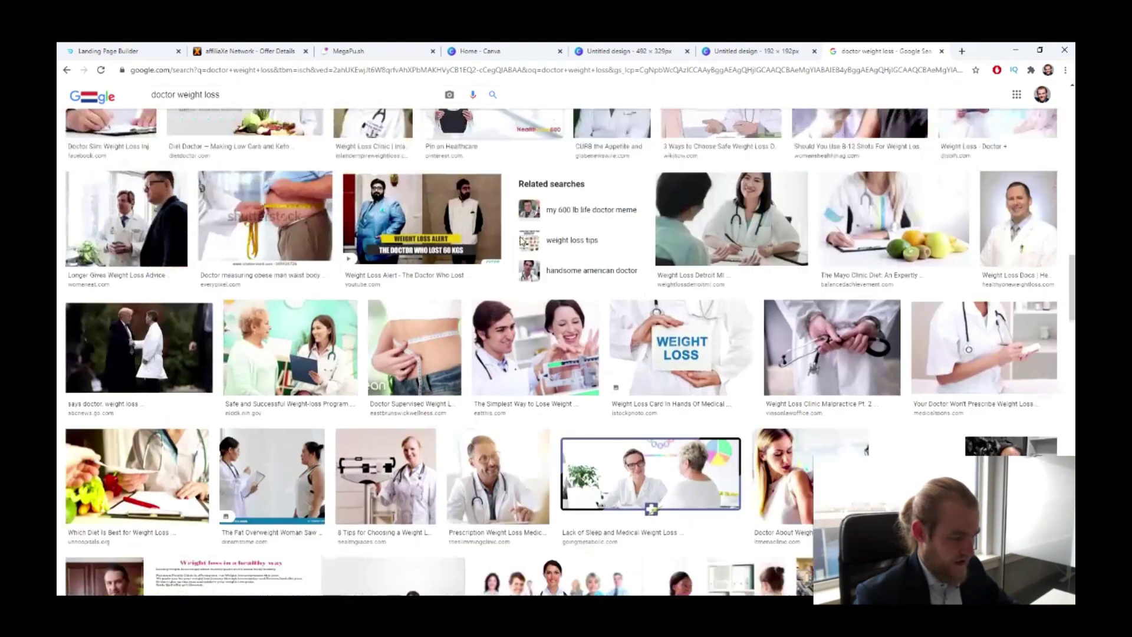
pyautogui.scroll(-5, 522, 242)
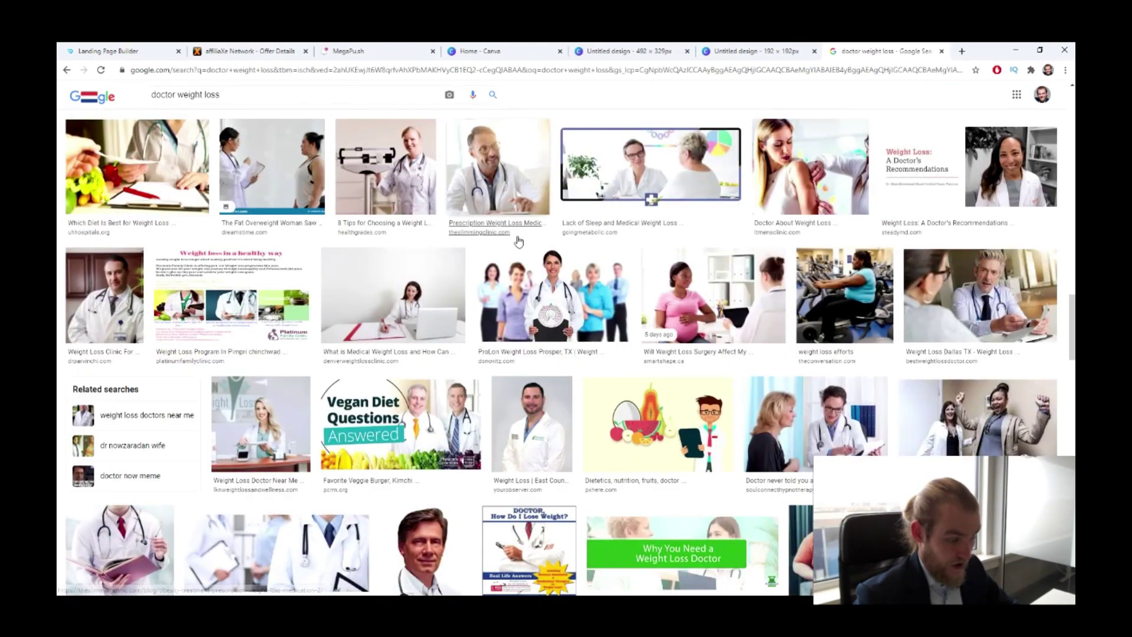
pyautogui.scroll(-4, 518, 240)
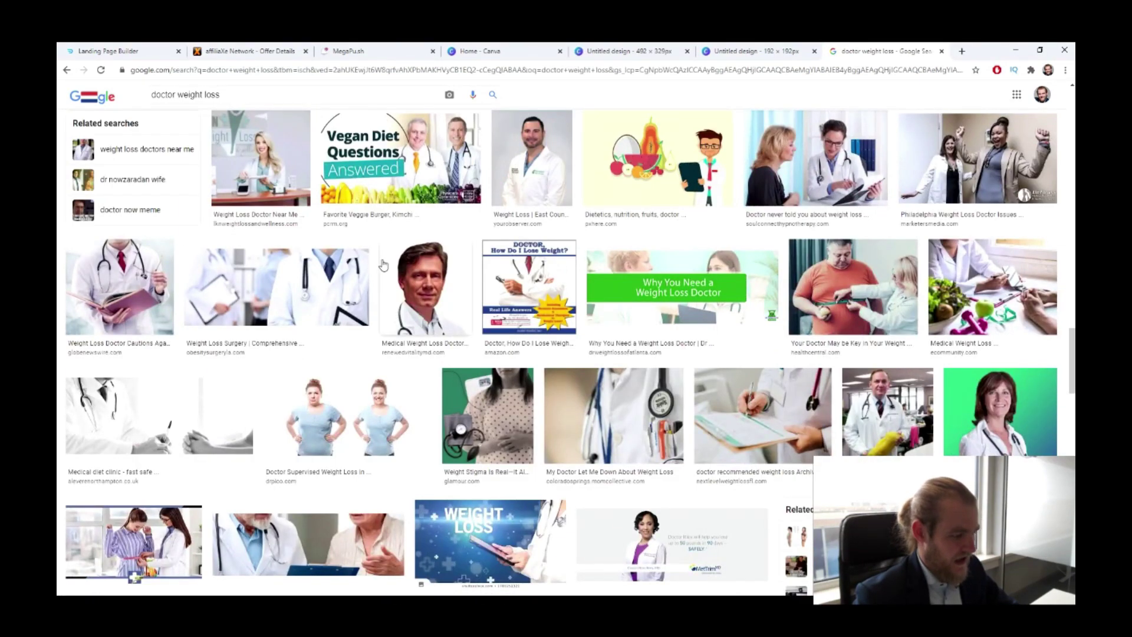
pyautogui.click(354, 288)
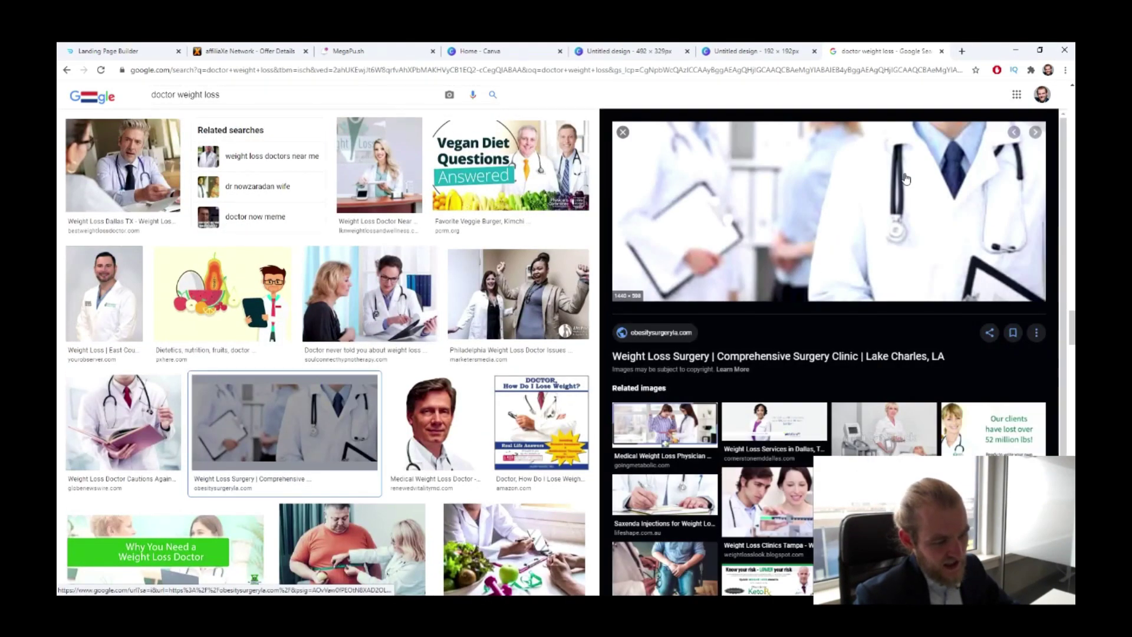
pyautogui.click(623, 132)
pyautogui.scroll(-5, 590, 153)
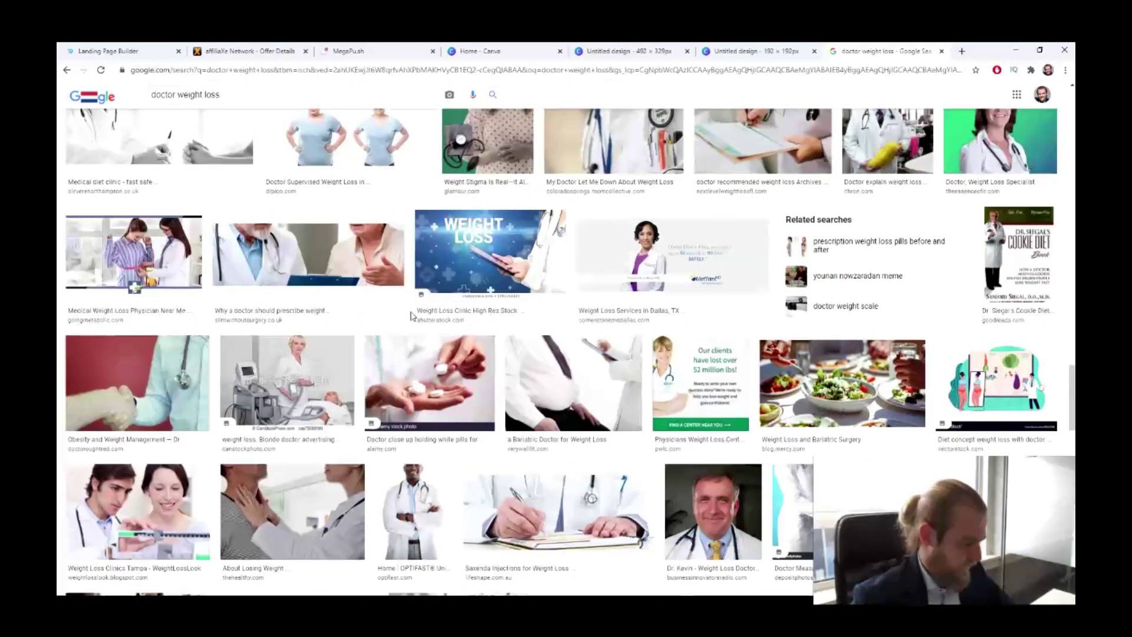
pyautogui.scroll(-7, 374, 344)
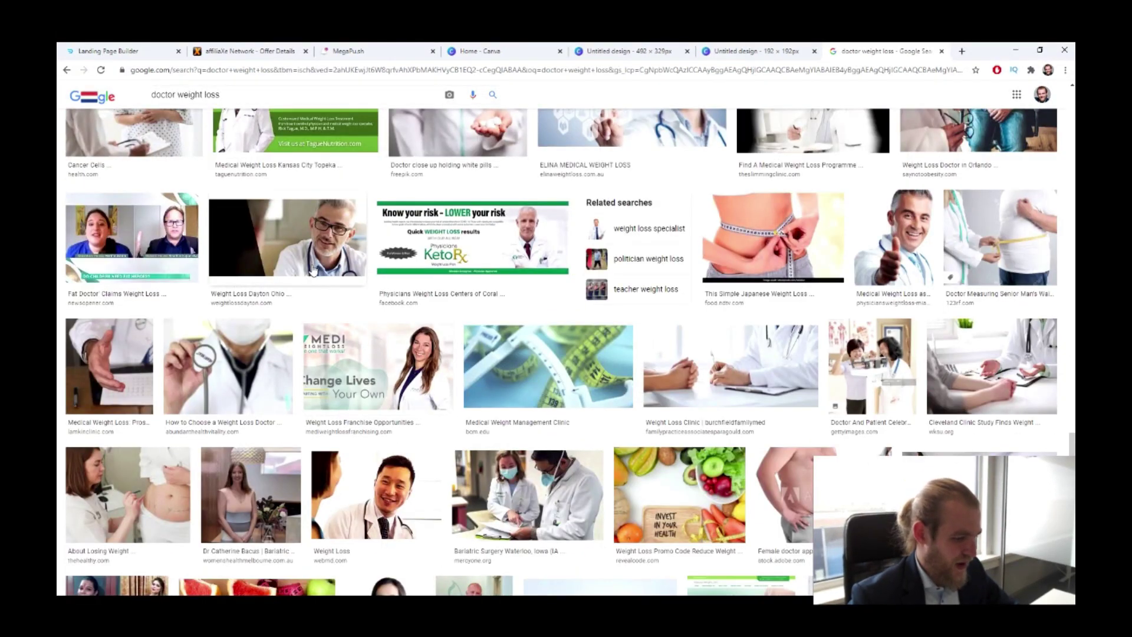
# - Fill the 492 x 329 px Canva design with the uploaded photo of the doctor at his desk and download it as a PNG
pyautogui.click(628, 51)
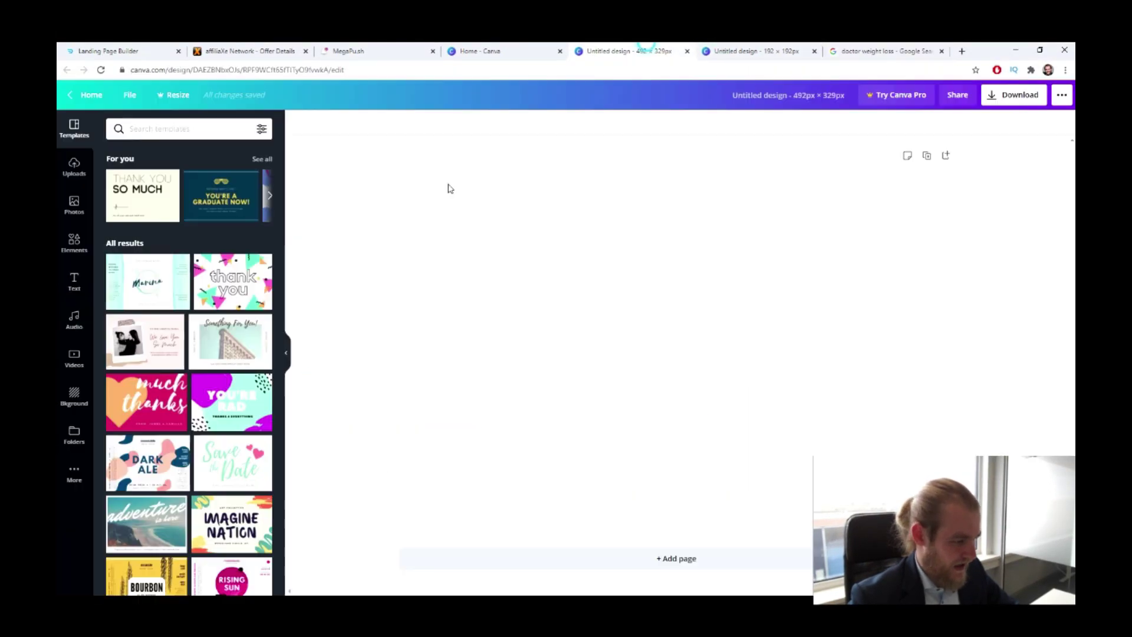
pyautogui.click(75, 167)
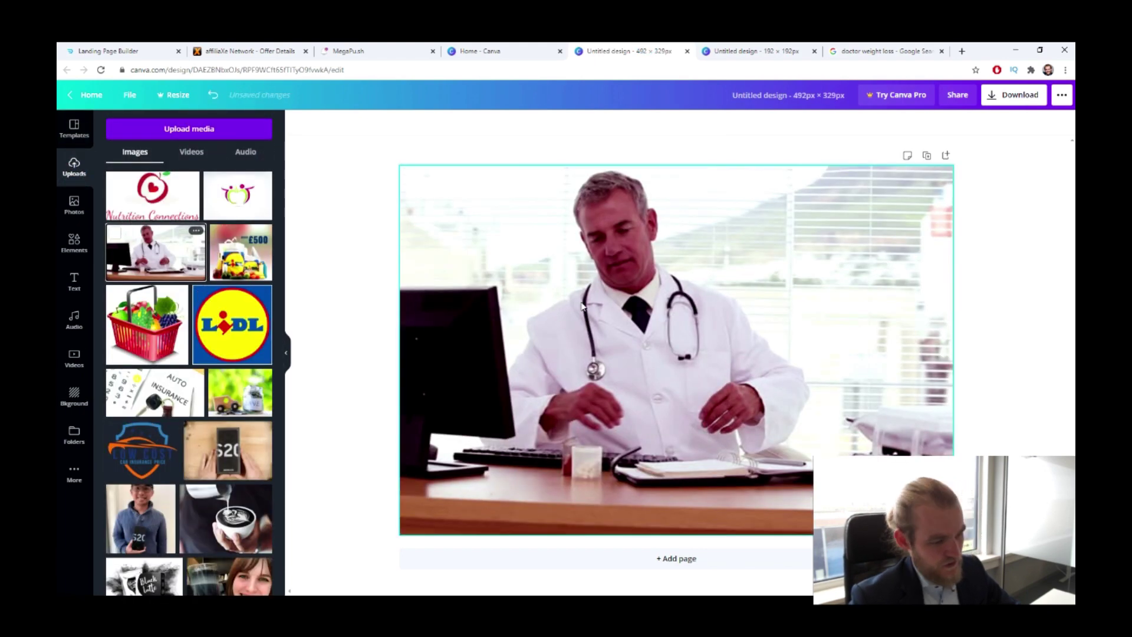
pyautogui.click(1014, 95)
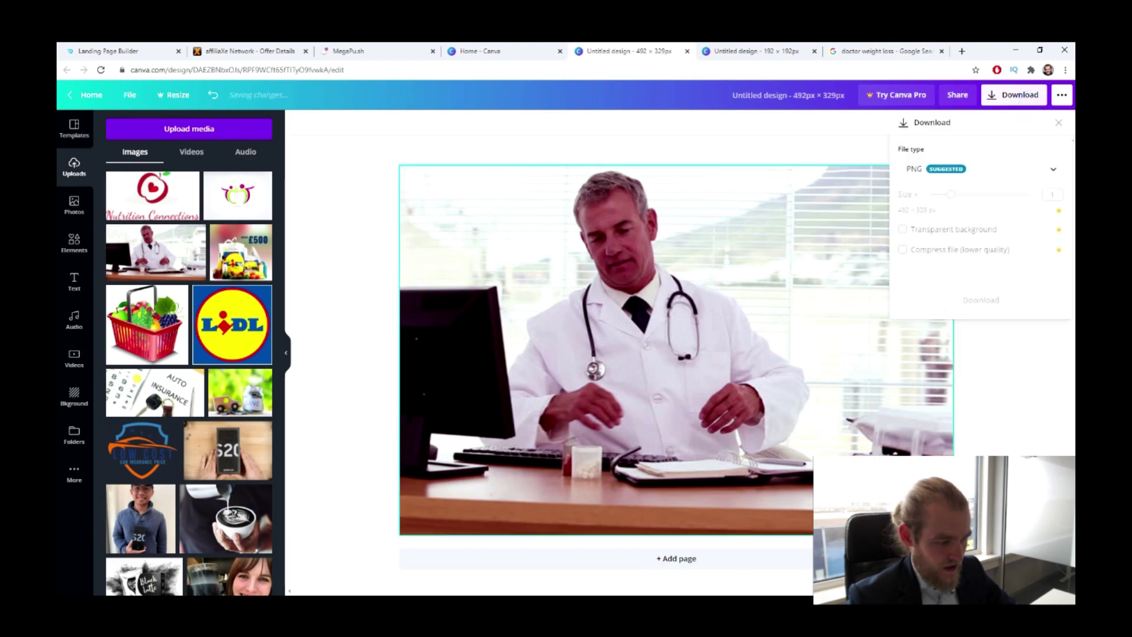
pyautogui.click(1029, 282)
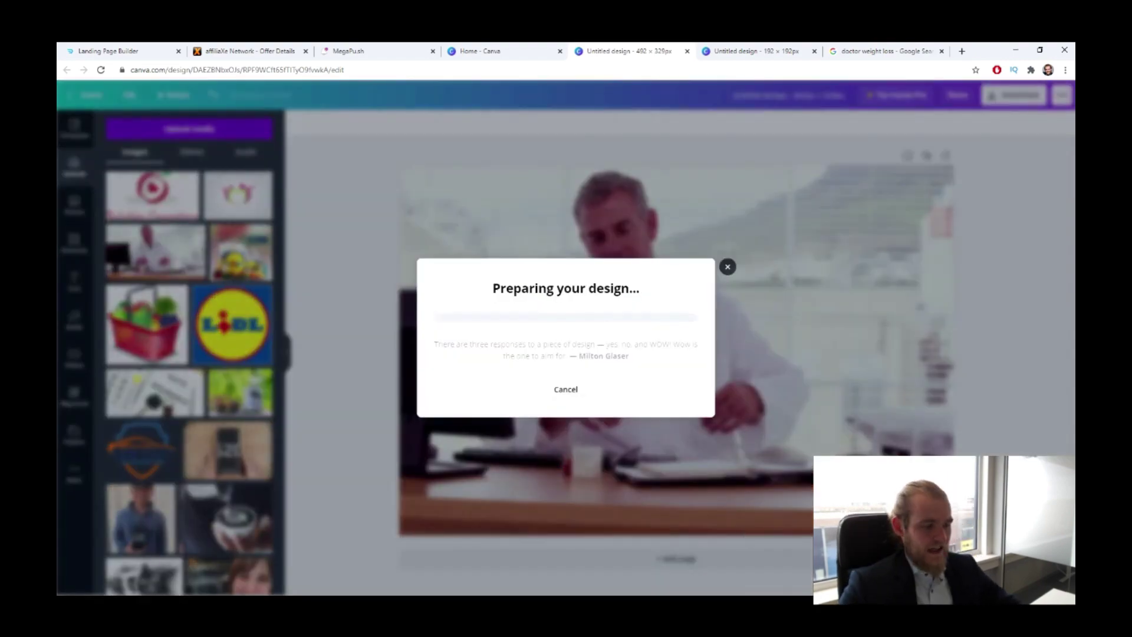
# - Switch to MegaPush, add the downloaded doctor PNG as the campaign image and set its border width to 10
pyautogui.click(338, 51)
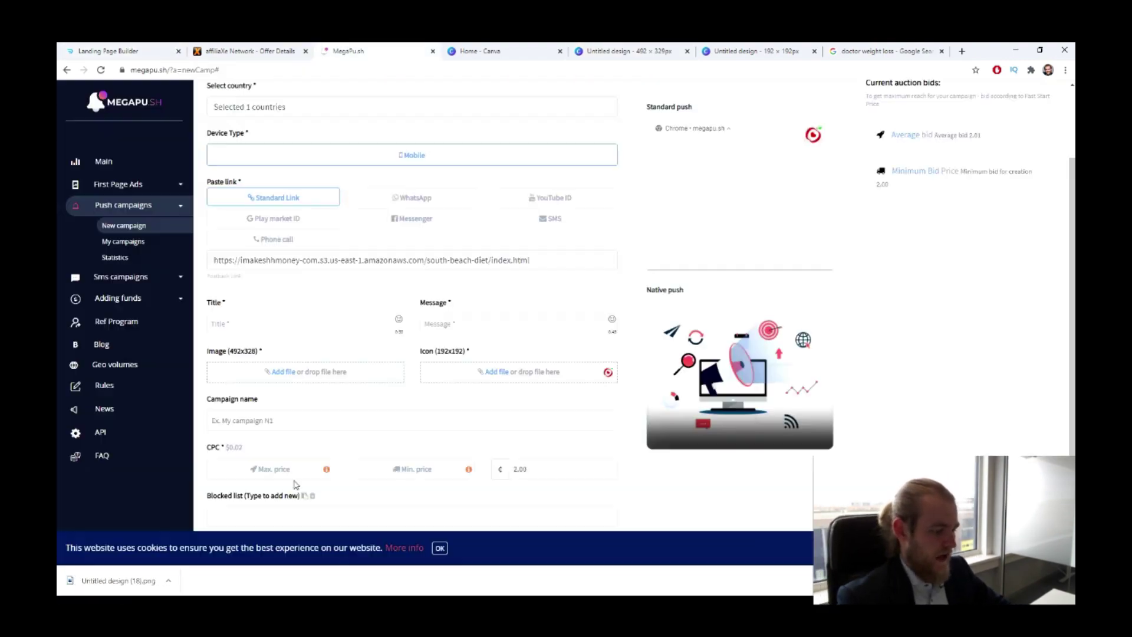
pyautogui.moveTo(109, 580); pyautogui.dragTo(306, 381)
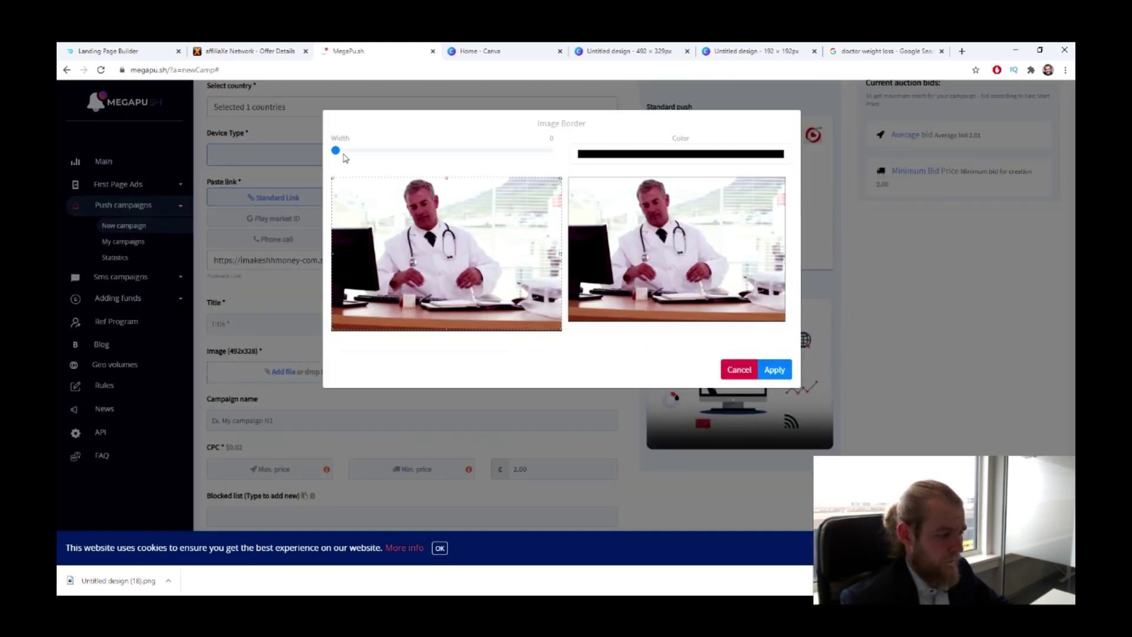
pyautogui.moveTo(337, 150); pyautogui.dragTo(508, 159)
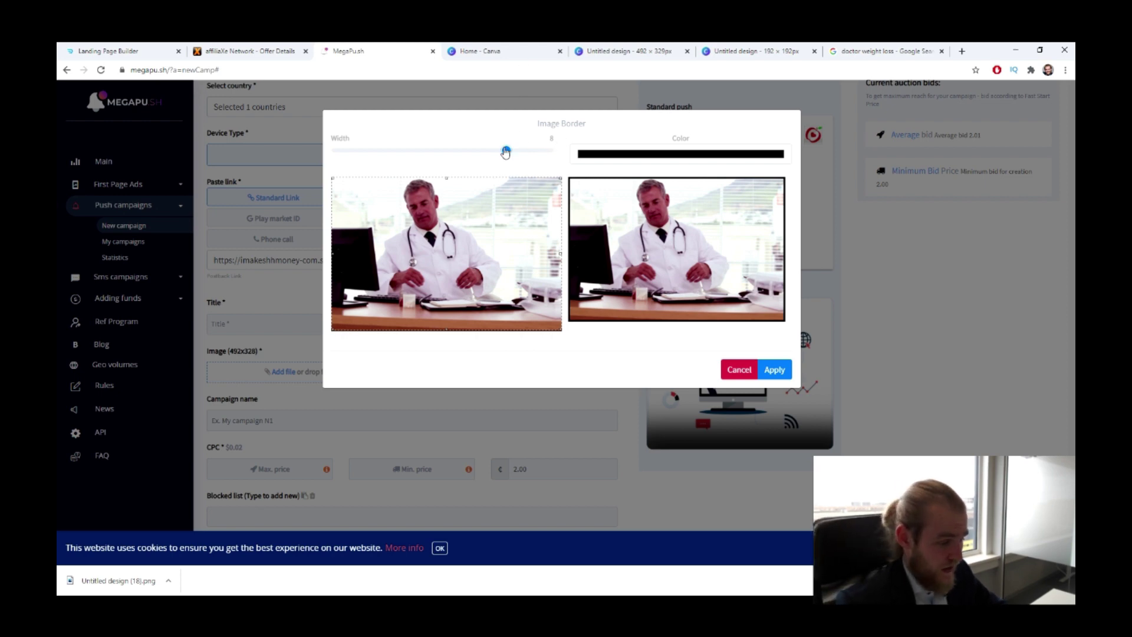
pyautogui.moveTo(506, 150); pyautogui.dragTo(549, 151)
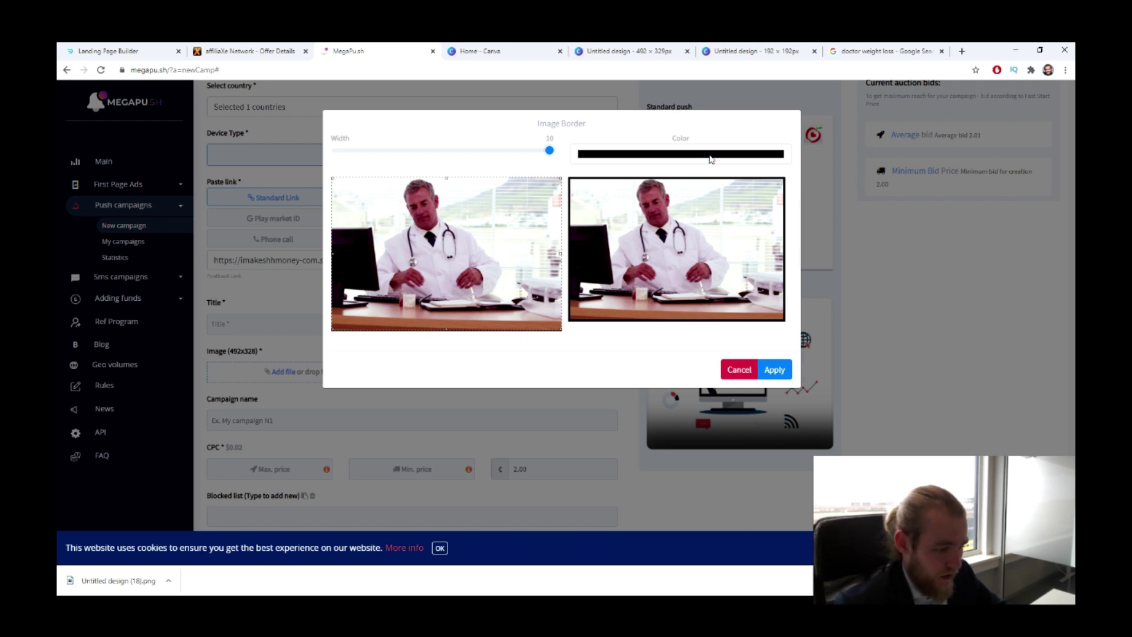
# - Color the doctor image's border red (RGB 255, 0, 0) and apply the image border
pyautogui.click(690, 155)
pyautogui.click(692, 165)
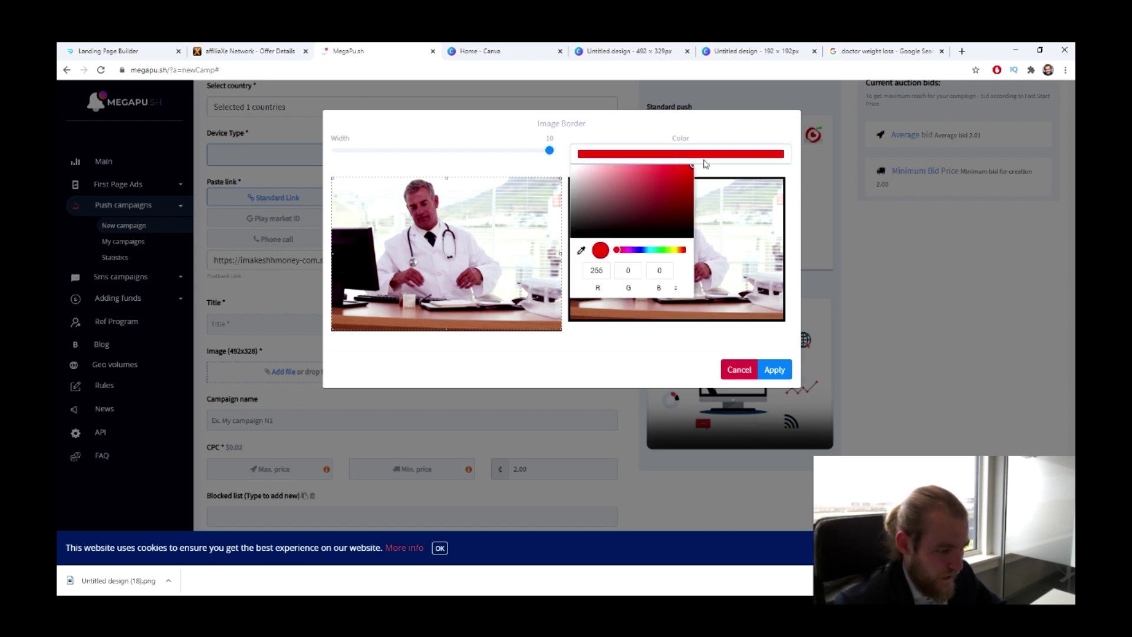
pyautogui.click(615, 338)
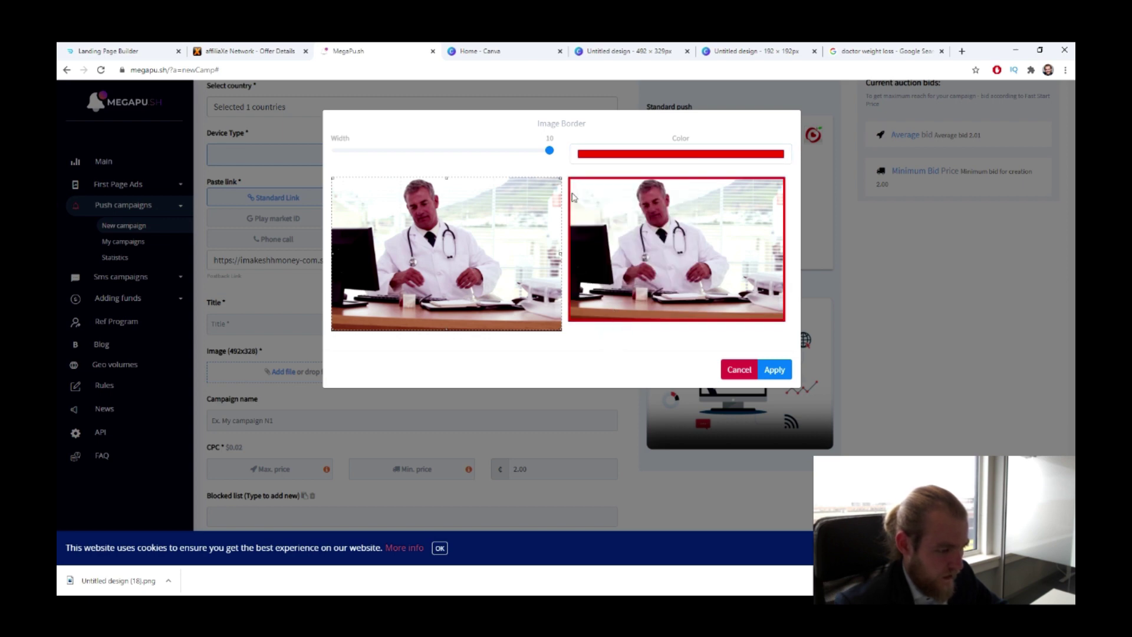
pyautogui.click(774, 370)
# - Examine how the bordered doctor image looks in the standard and native push previews
pyautogui.scroll(-3, 571, 266)
pyautogui.scroll(3, 728, 299)
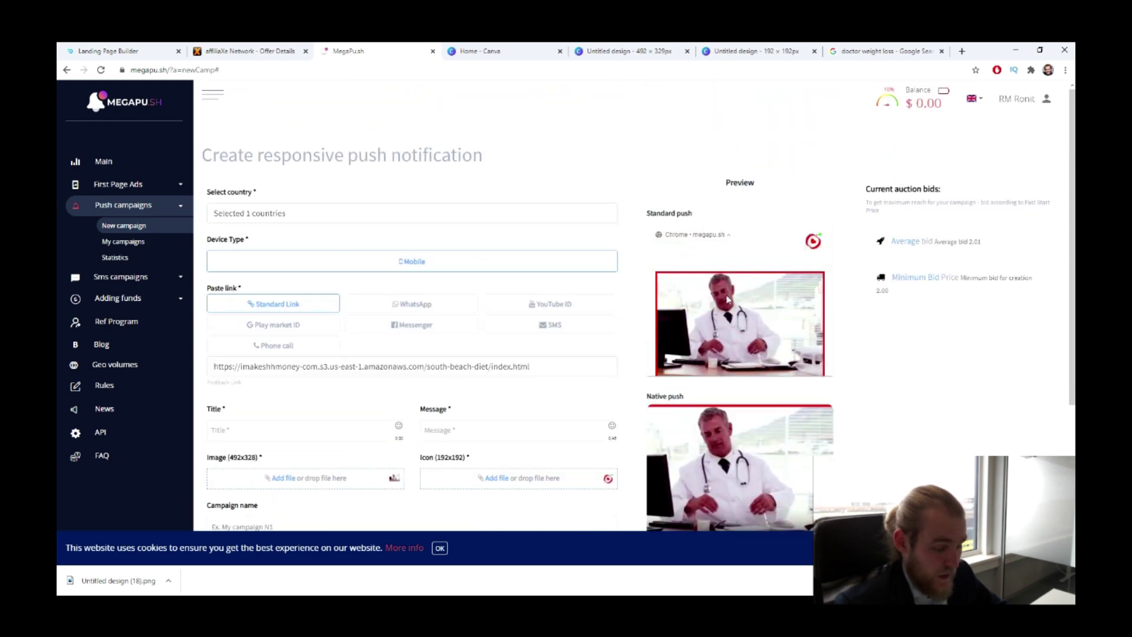
pyautogui.scroll(-3, 718, 285)
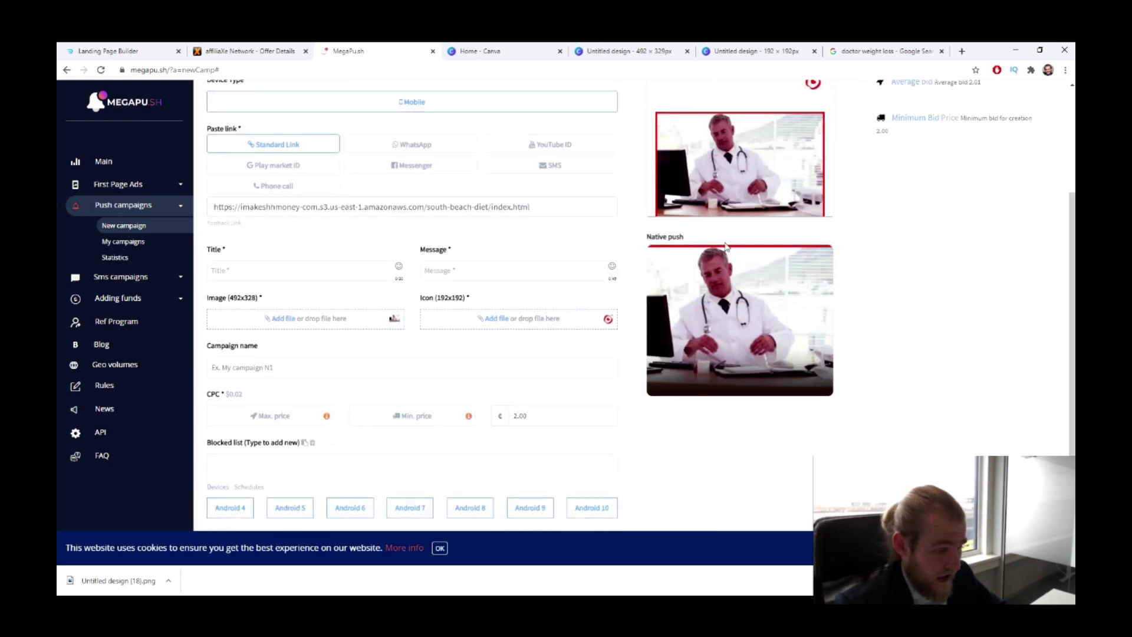
pyautogui.scroll(-2, 477, 114)
pyautogui.scroll(5, 436, 167)
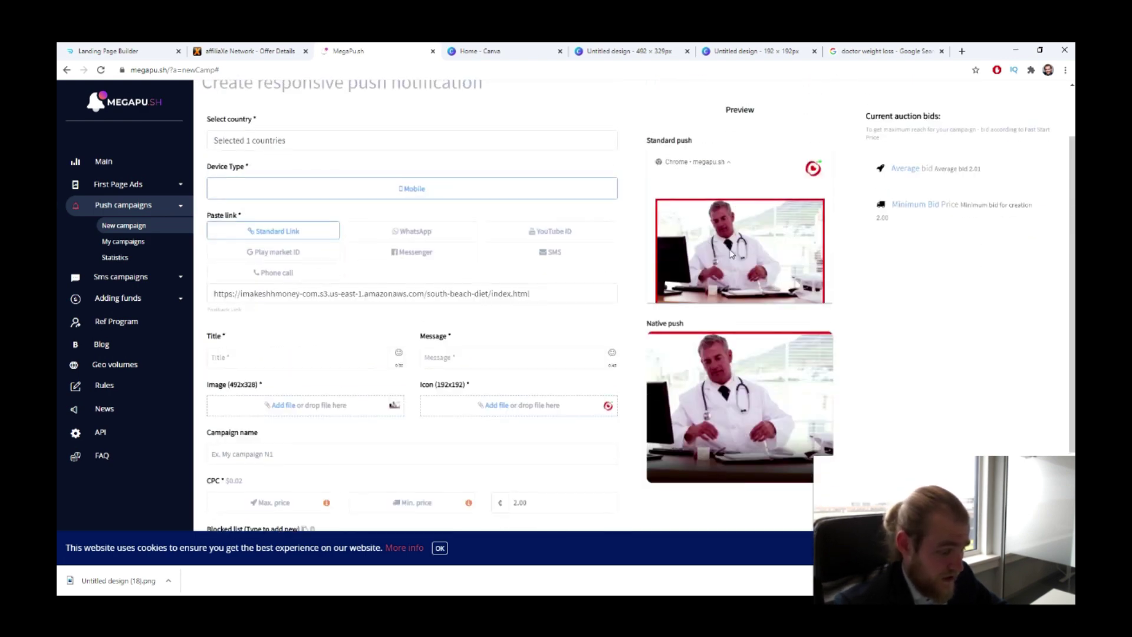
pyautogui.scroll(-5, 423, 245)
pyautogui.scroll(3, 422, 222)
# - Enter "Doctor Stunned By Weightloss" as the push notification's title
pyautogui.click(298, 353)
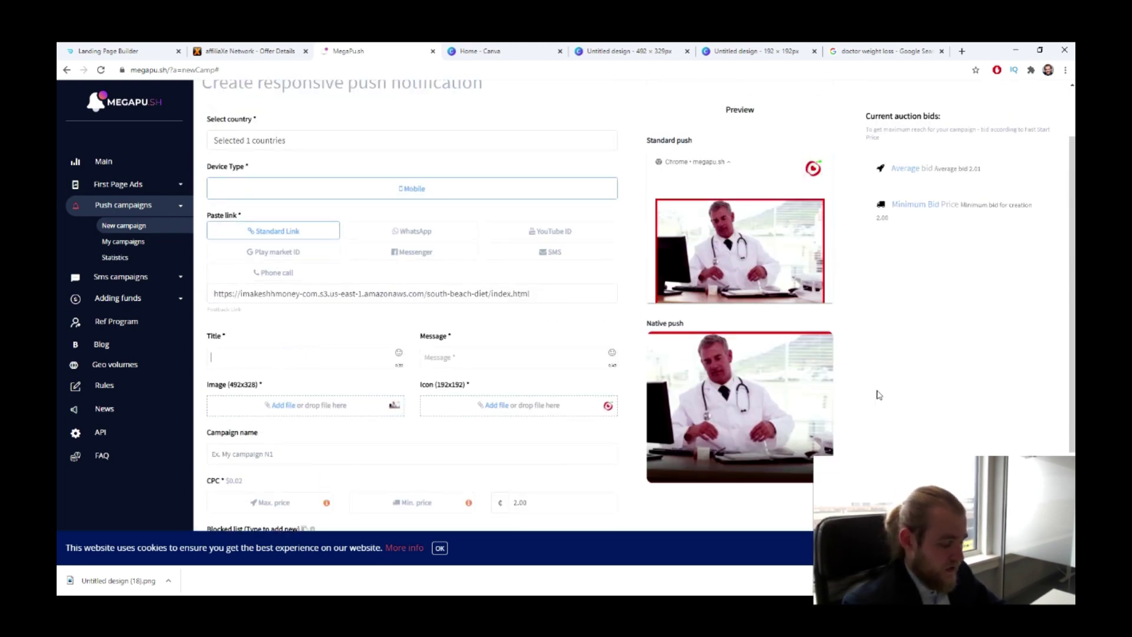
pyautogui.write('Doctor S')
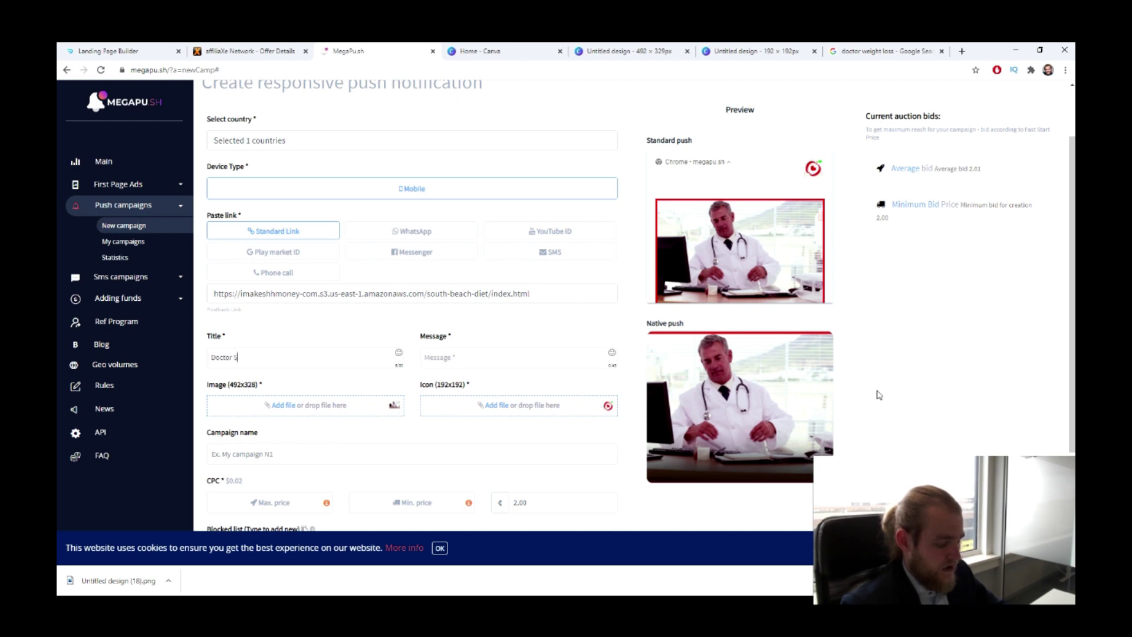
pyautogui.write('tunned B')
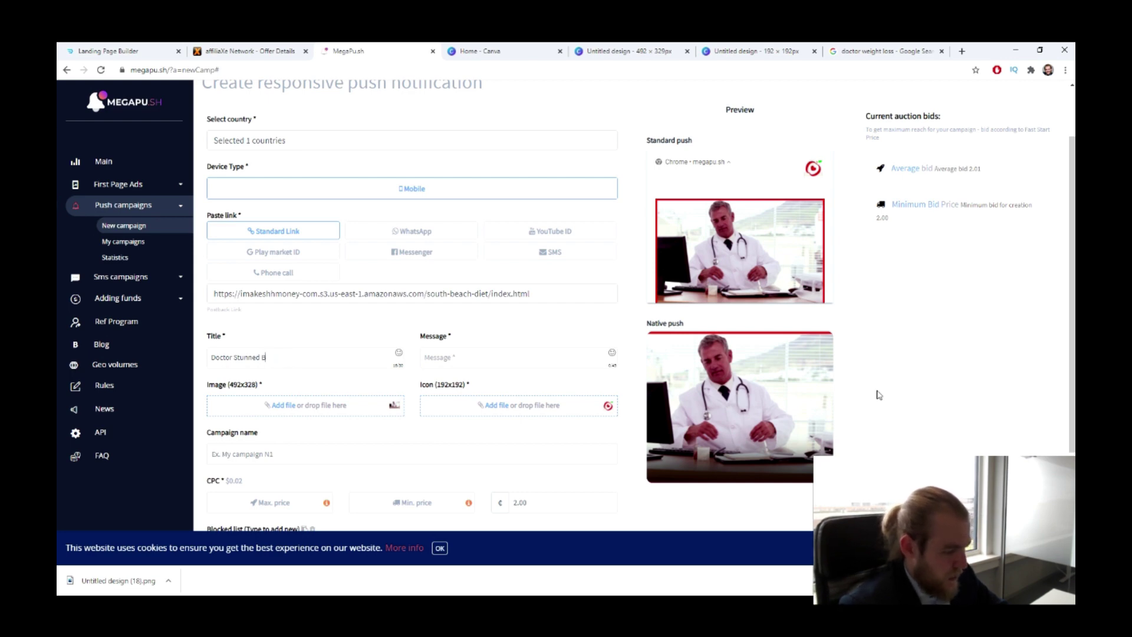
pyautogui.write('Weightloss')
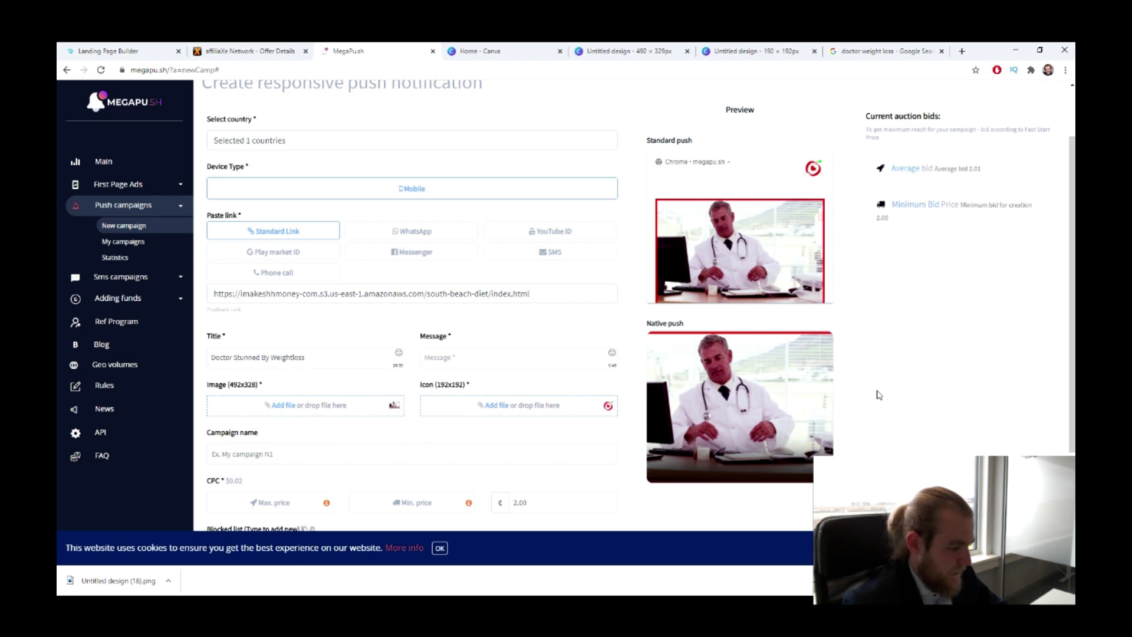
# - Start the push message with the landing page patient's first name and "(39) Lost", checking her age on the landing page
pyautogui.click(493, 362)
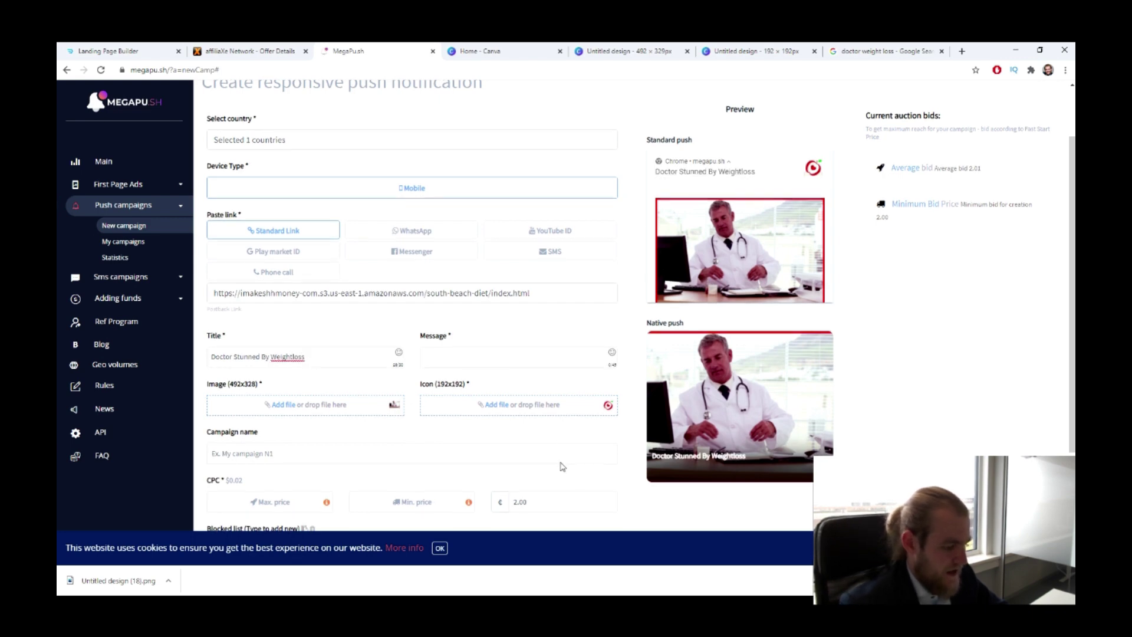
pyautogui.scroll(-3, 790, 462)
pyautogui.scroll(1, 933, 437)
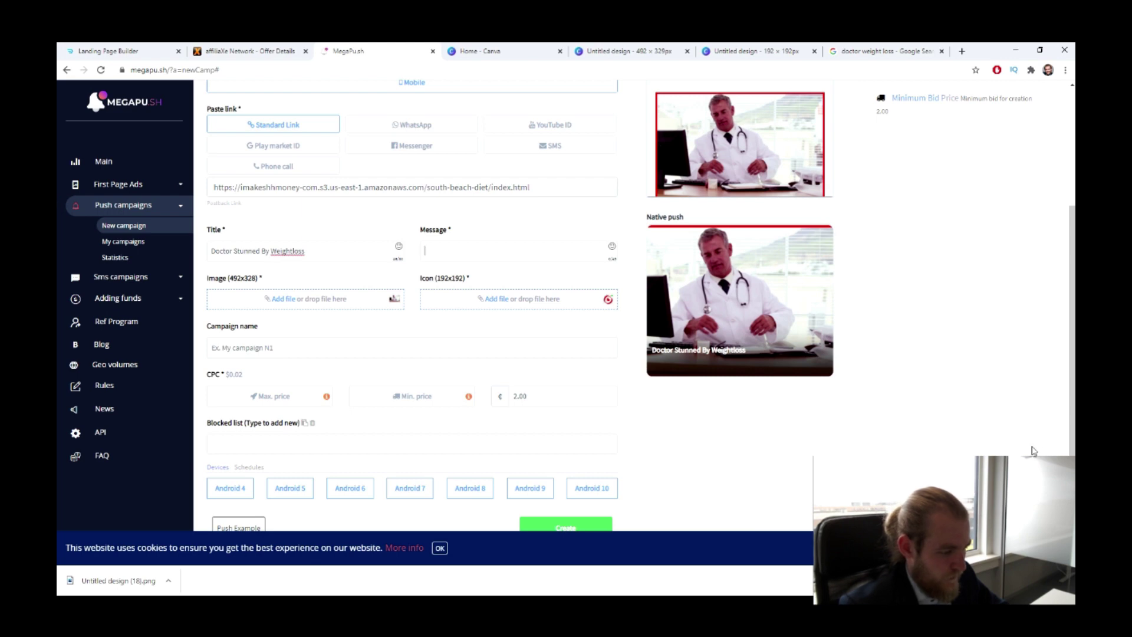
pyautogui.write('Res')
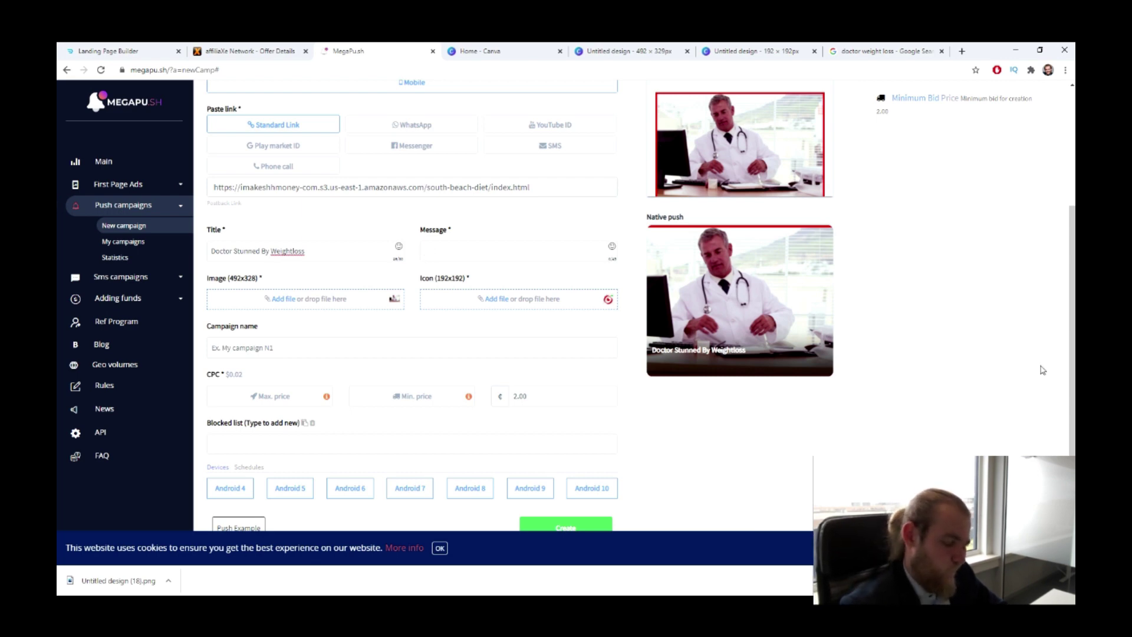
pyautogui.write('Emily')
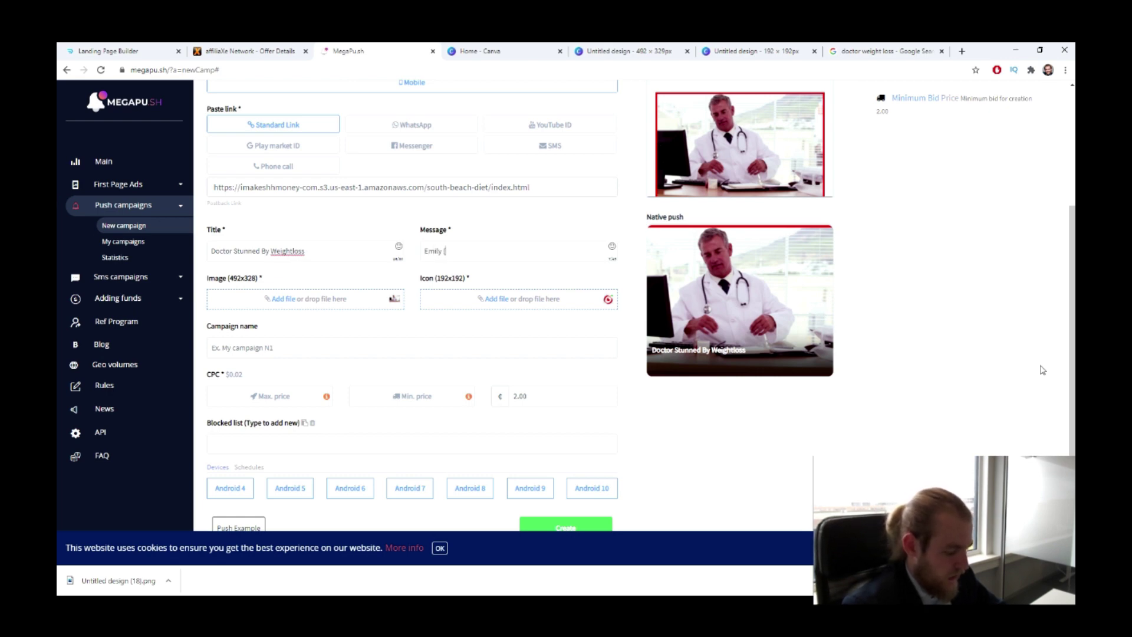
pyautogui.write(' (39')
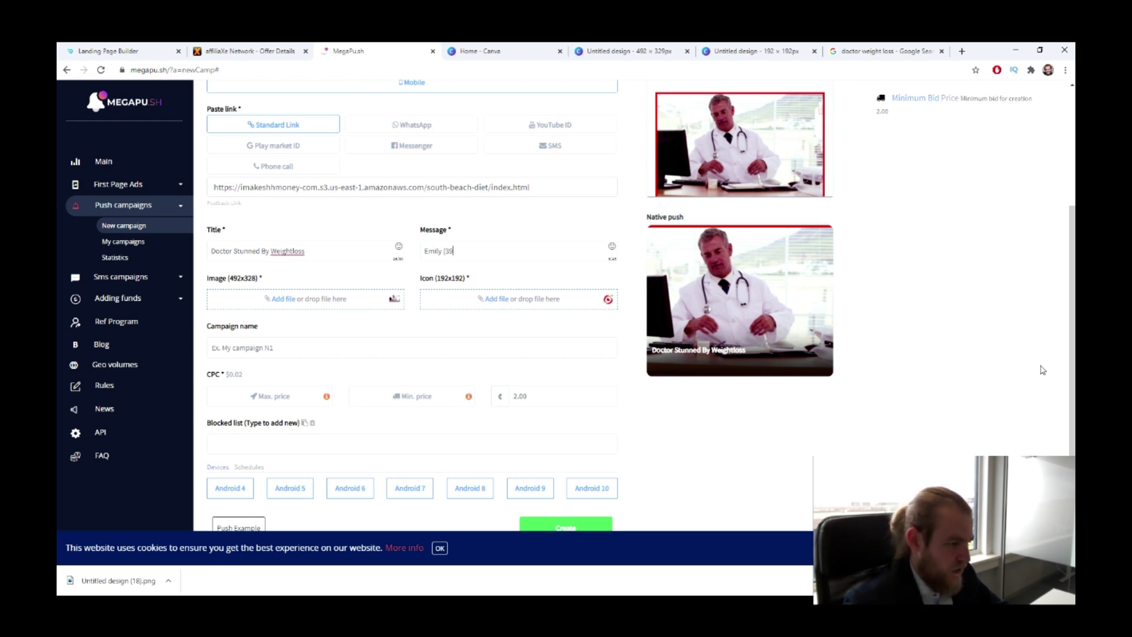
pyautogui.click(83, 51)
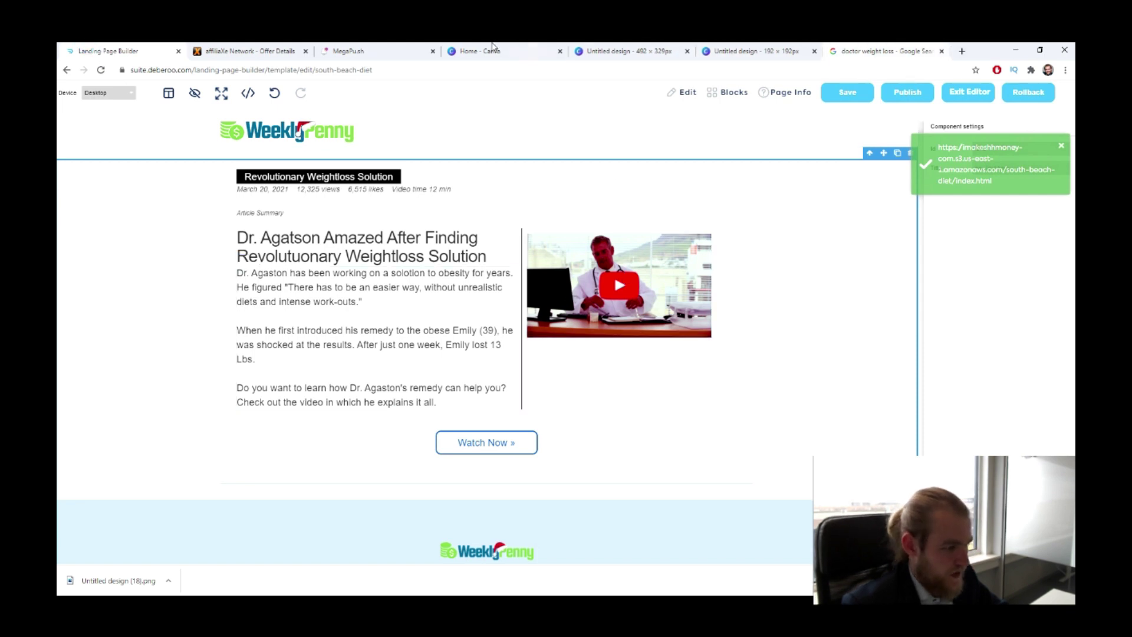
pyautogui.click(353, 51)
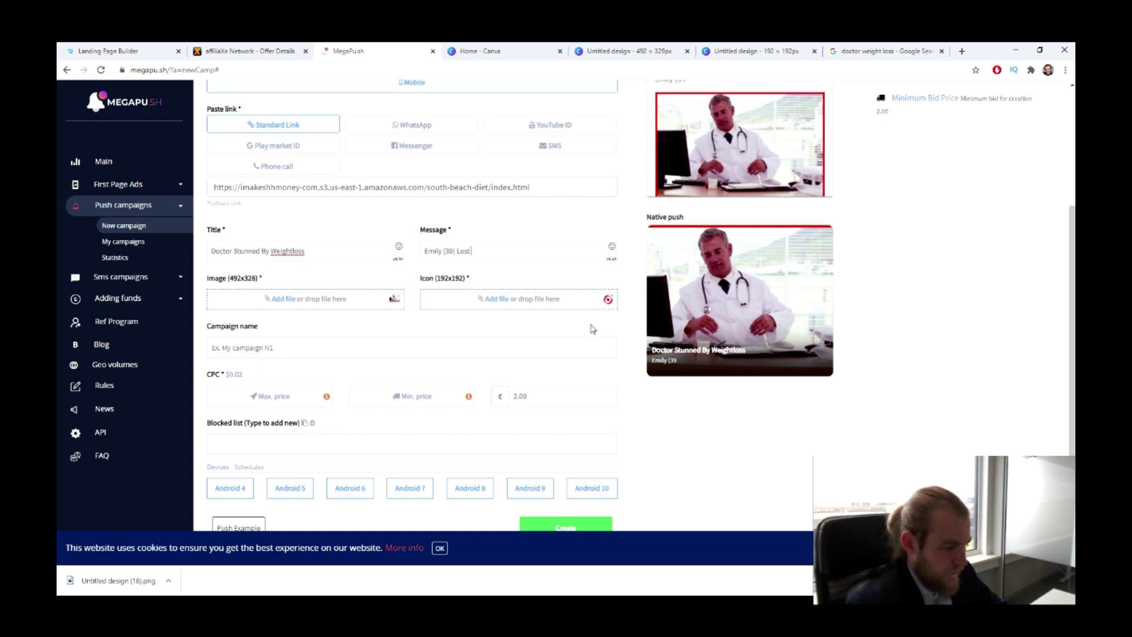
# - Check the weight loss figure on the landing page and complete the push message with "13Lbs in a Week, Without Diet"
pyautogui.click(94, 51)
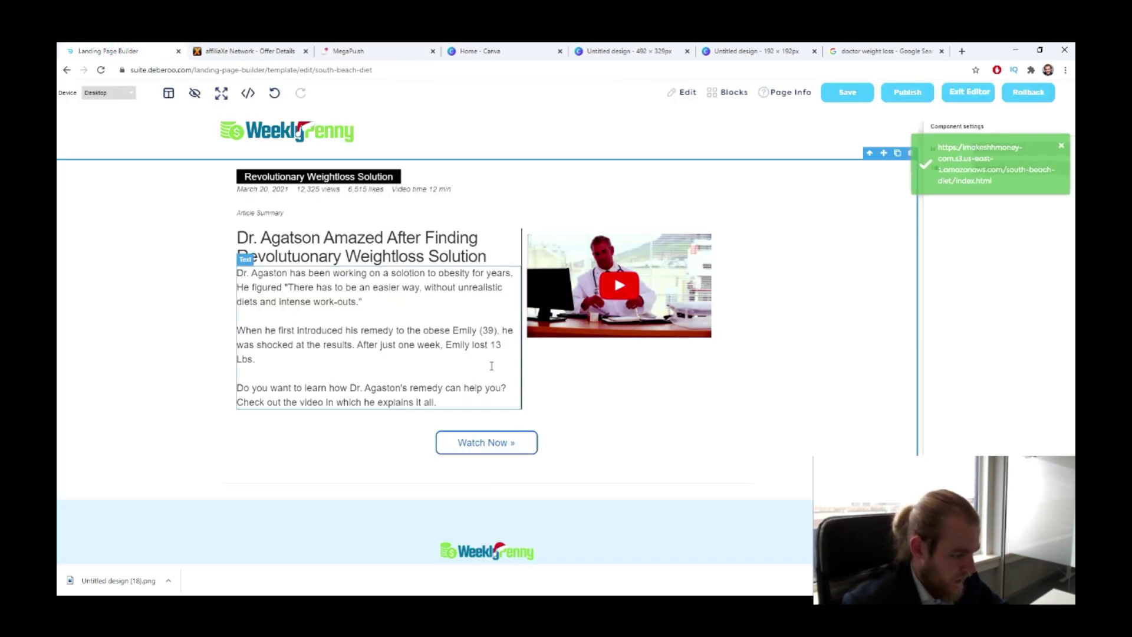
pyautogui.click(354, 51)
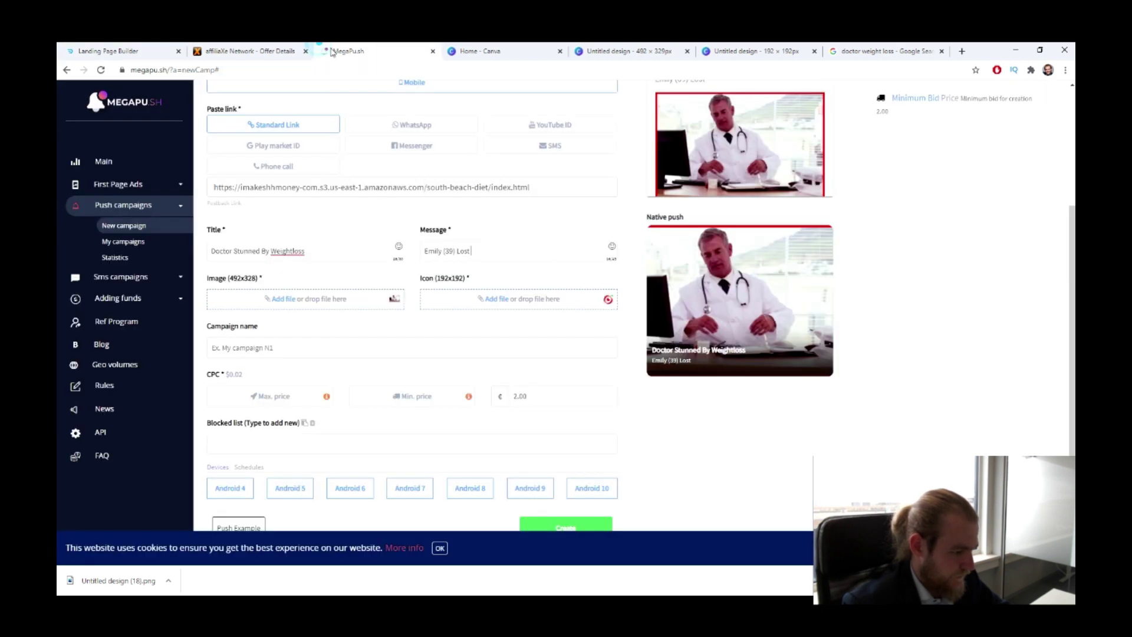
pyautogui.write('13l')
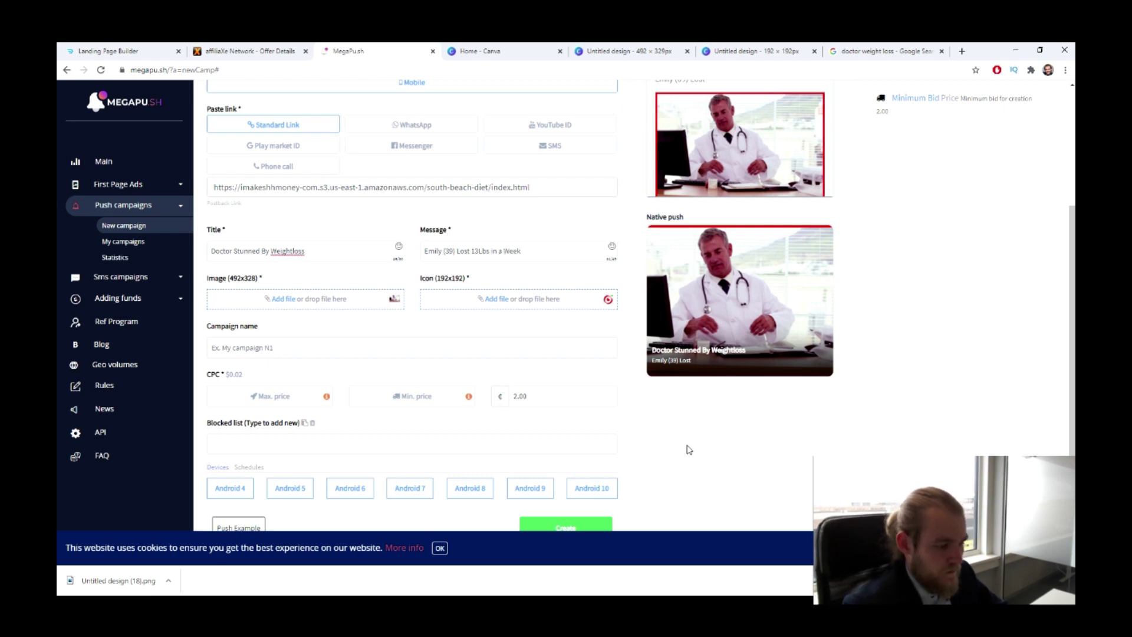
pyautogui.write('bs in a Week, w')
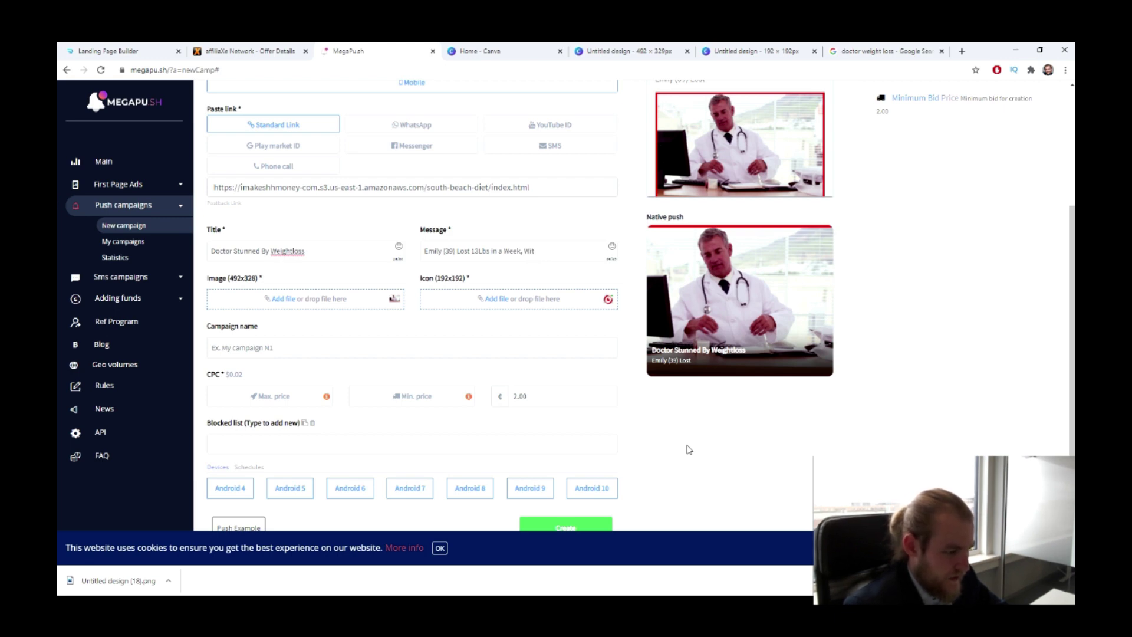
pyautogui.write('ithout')
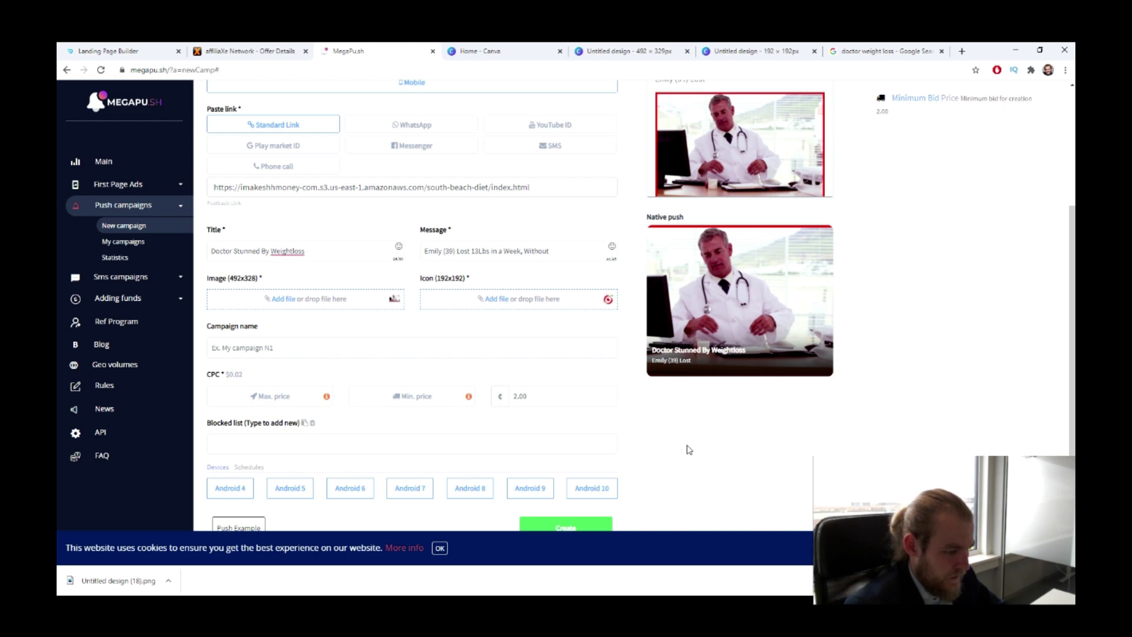
pyautogui.write(' Diet')
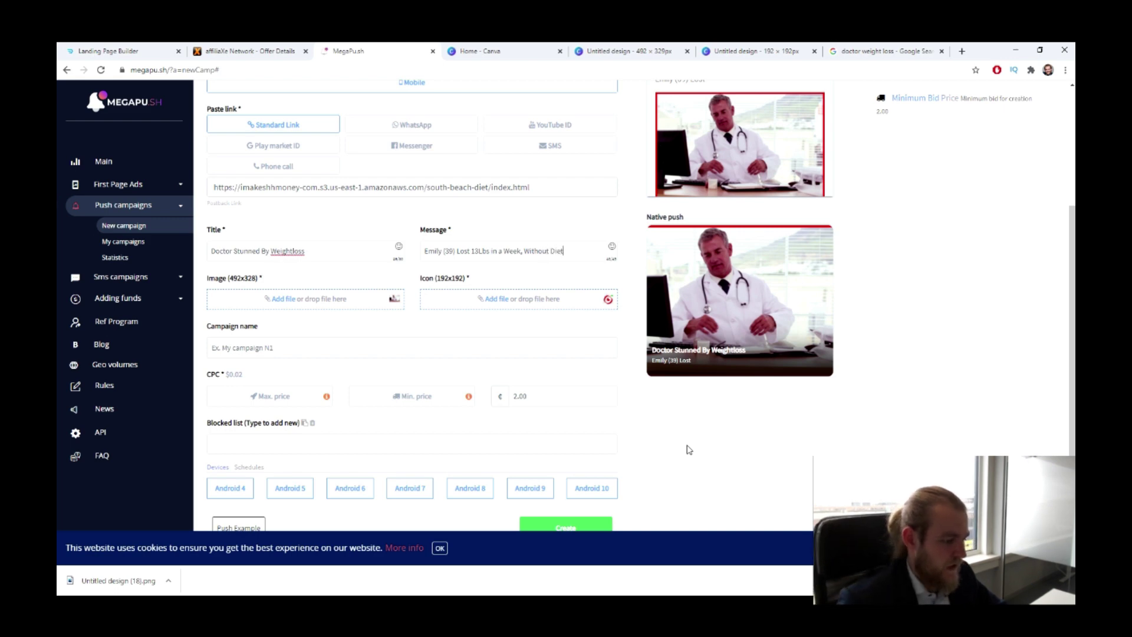
pyautogui.click(922, 435)
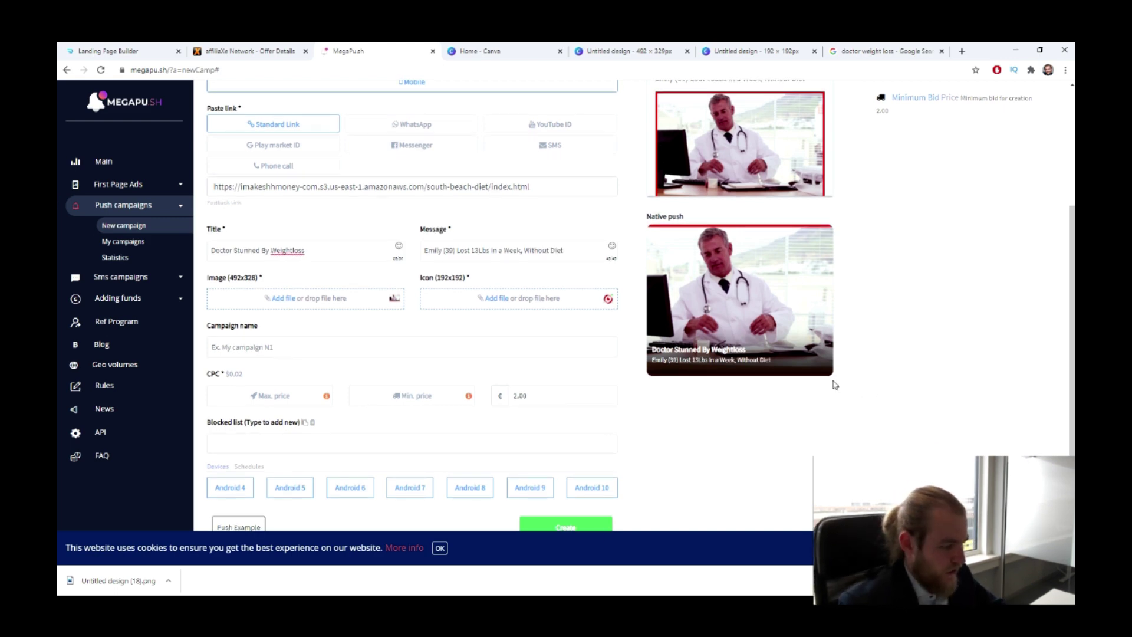
# - Name the campaign "USA - South Beach Diet", checking the offer on the landing page and affiliaXe, and choose Max. price for the CPC
pyautogui.scroll(-1, 843, 392)
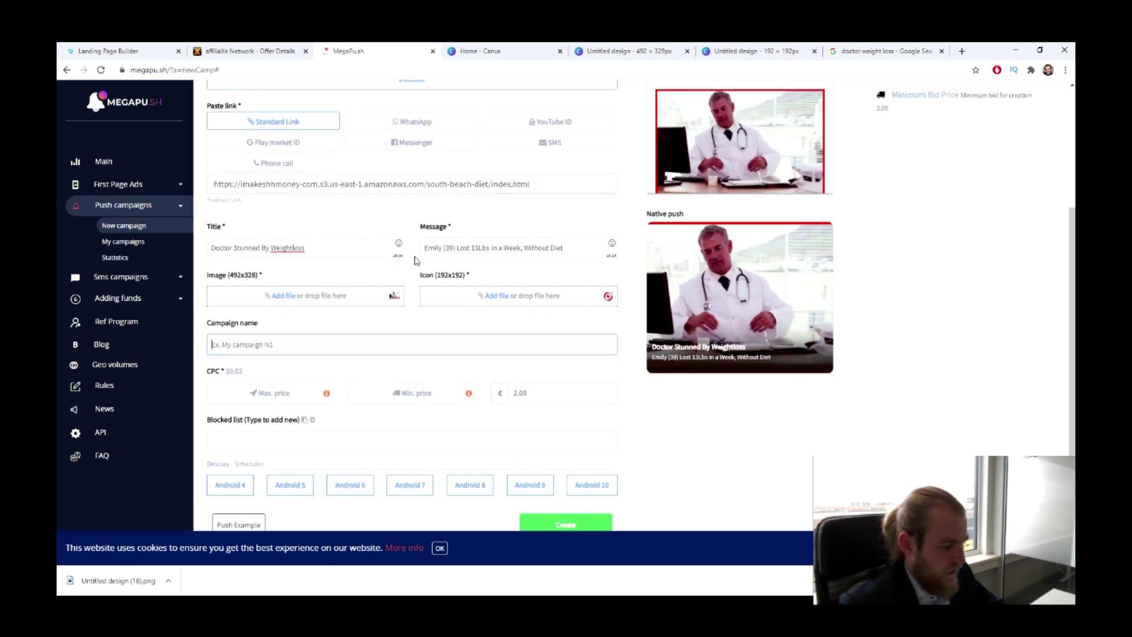
pyautogui.click(400, 271)
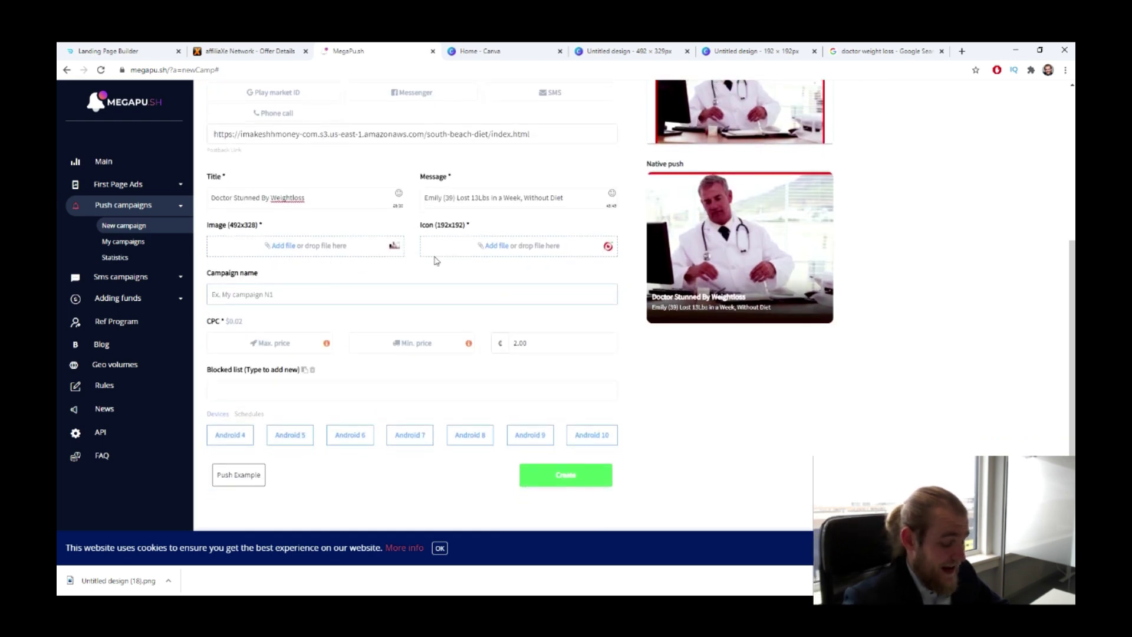
pyautogui.write('LSA -')
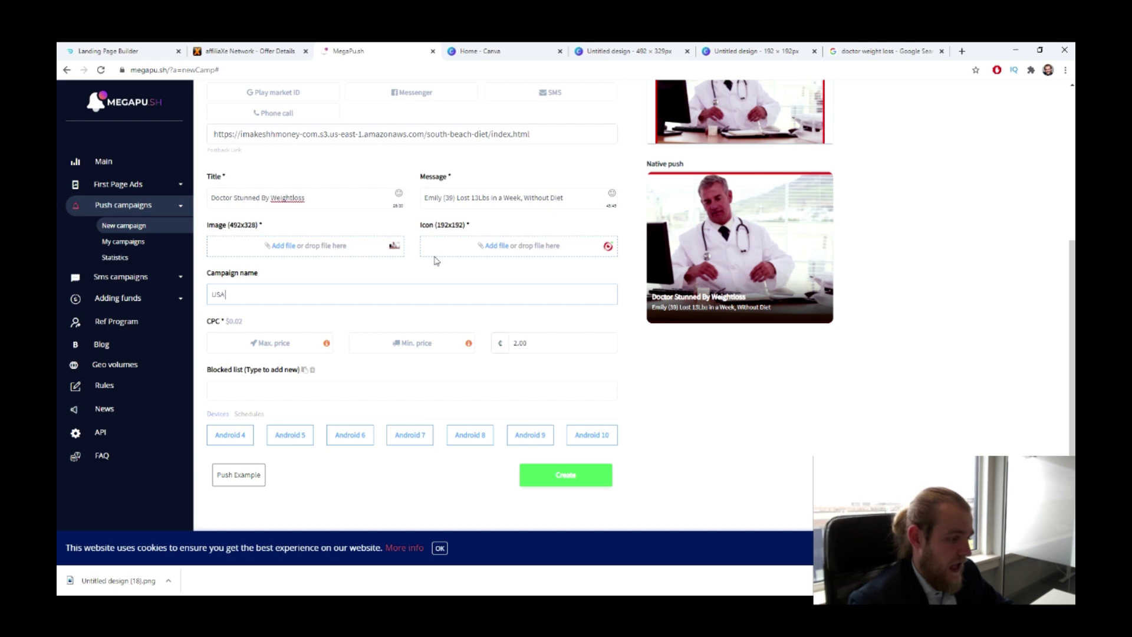
pyautogui.click(154, 51)
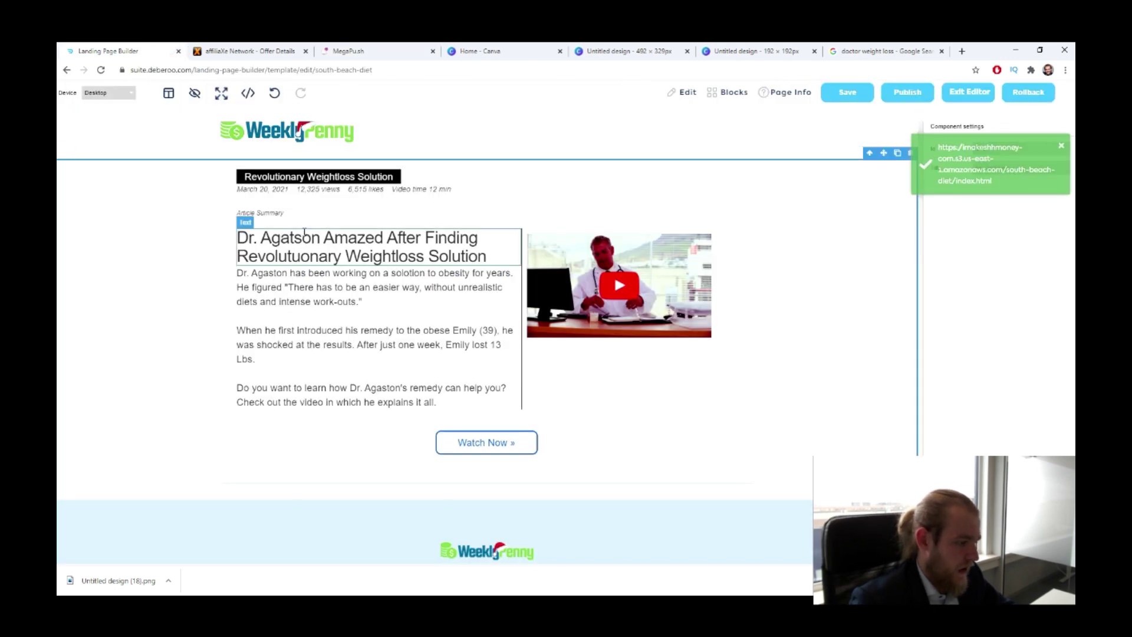
pyautogui.click(266, 50)
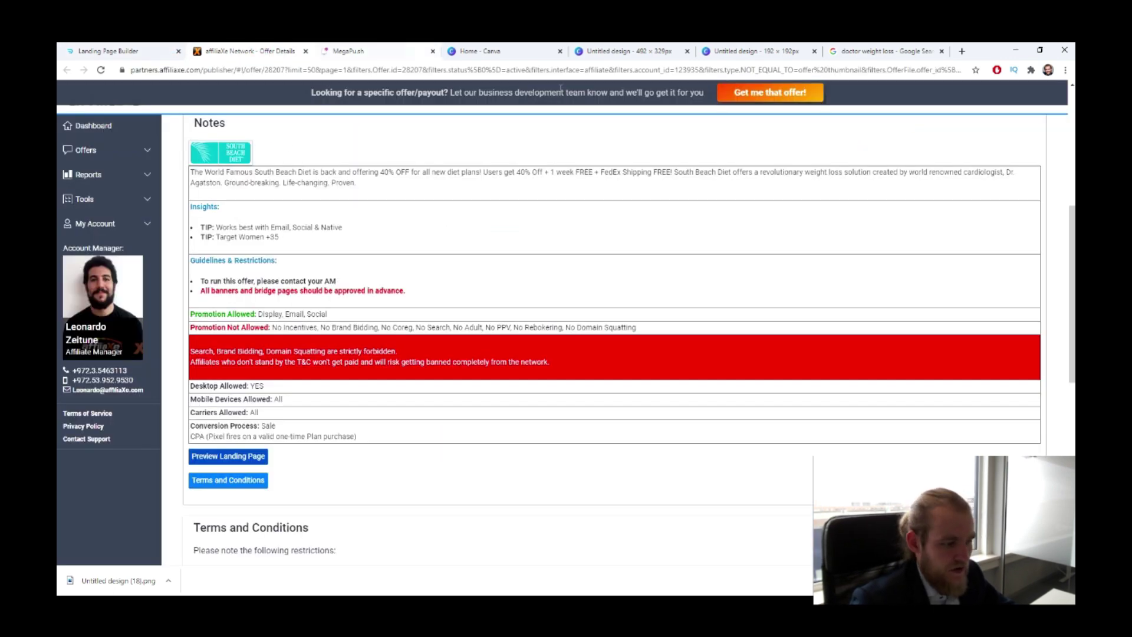
pyautogui.click(353, 50)
pyautogui.write('SA - S')
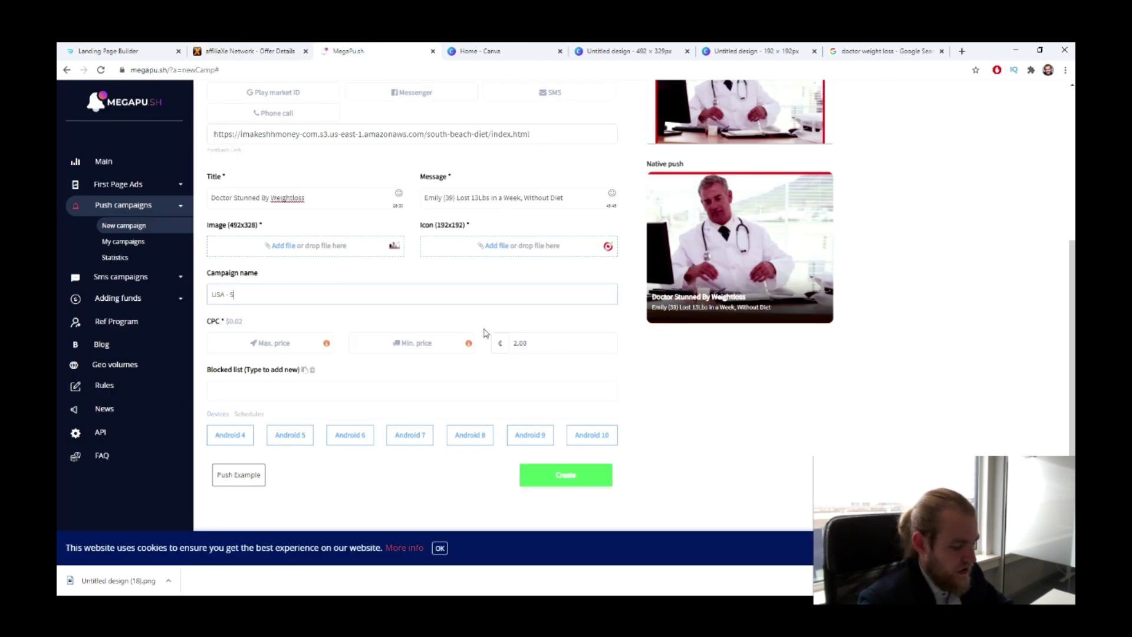
pyautogui.write('ch Diet')
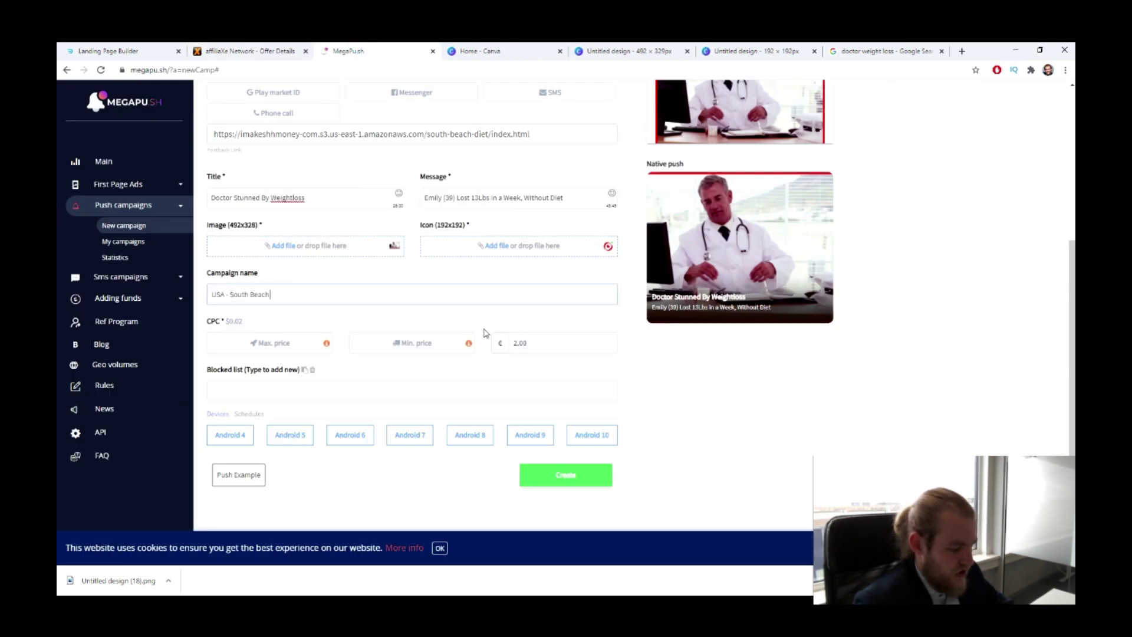
pyautogui.click(260, 344)
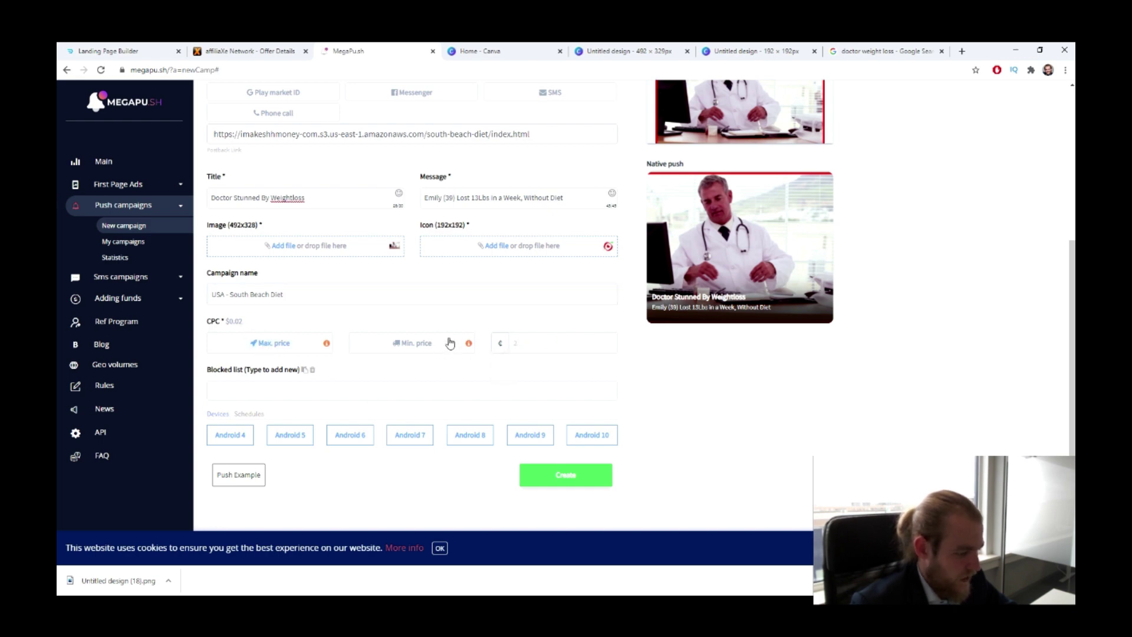
# - Replace the campaign's preset Max. price option with a custom CPC of 2 cents
pyautogui.moveTo(209, 321); pyautogui.dragTo(239, 322)
pyautogui.click(324, 327)
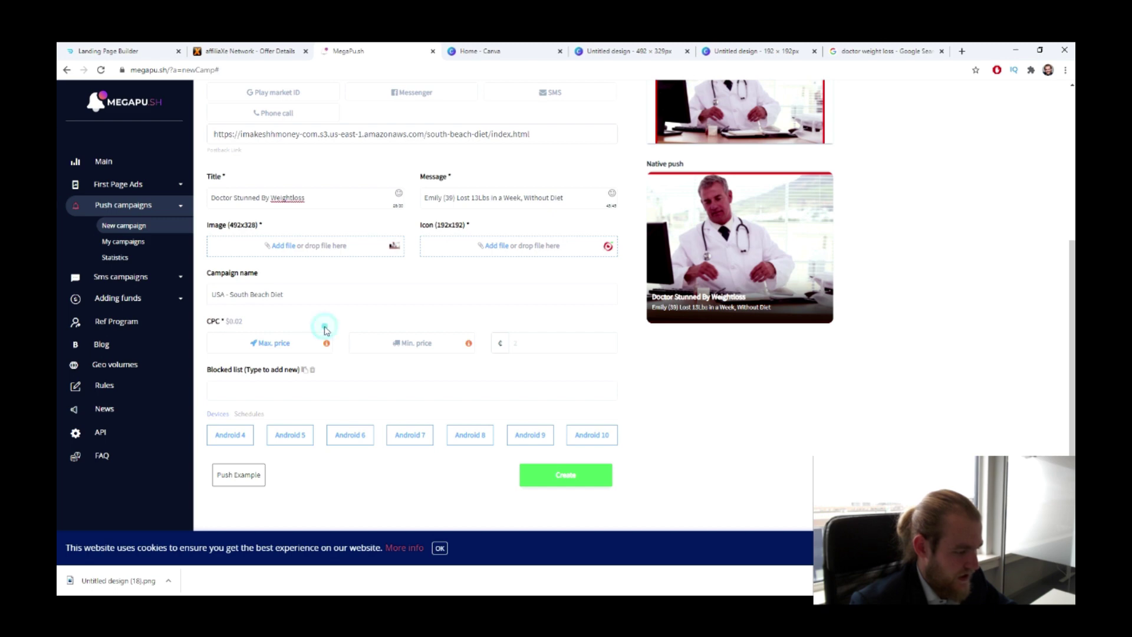
pyautogui.click(387, 343)
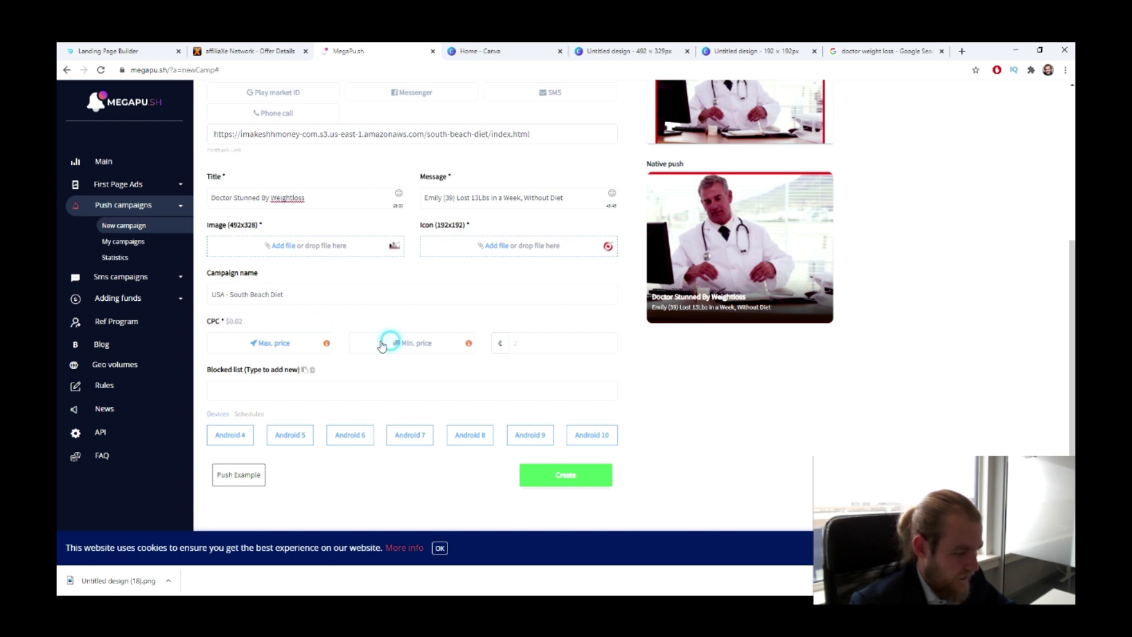
pyautogui.moveTo(264, 341); pyautogui.dragTo(270, 342)
pyautogui.click(299, 349)
pyautogui.doubleClick(516, 343)
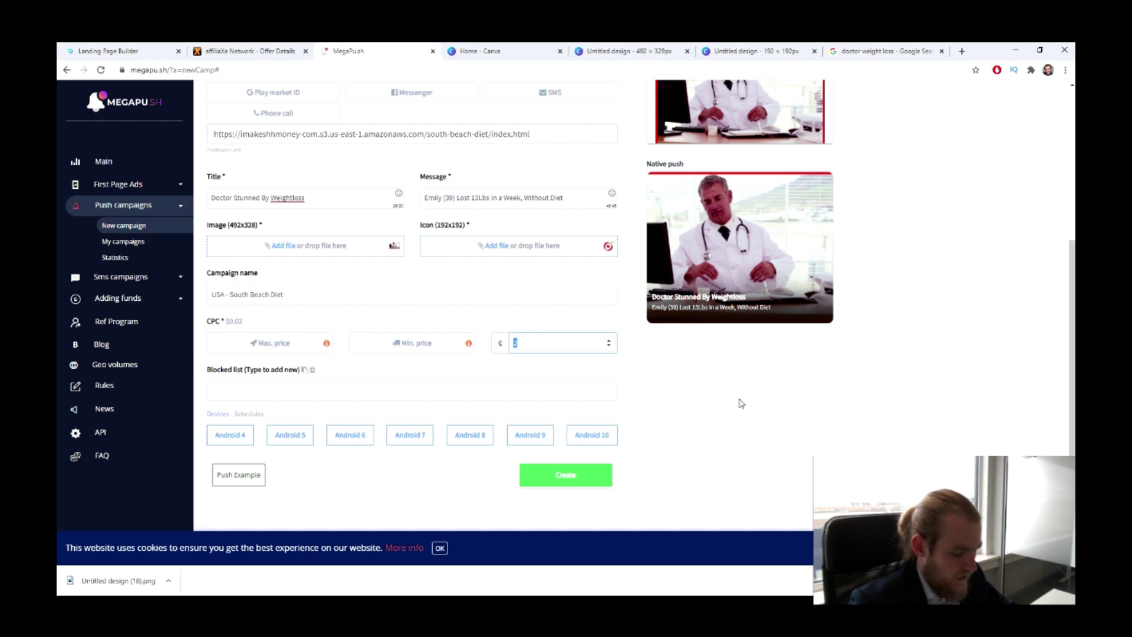
pyautogui.click(741, 429)
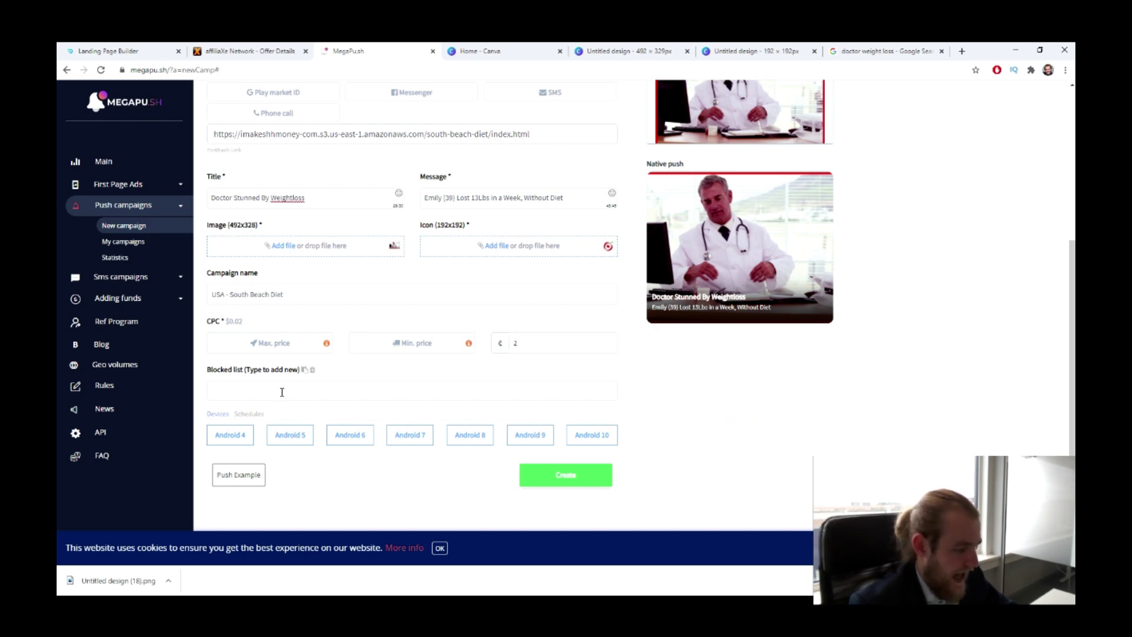
# - Leave the blocked list empty, request a push example, and submit the campaign for creation
pyautogui.moveTo(232, 371); pyautogui.dragTo(263, 370)
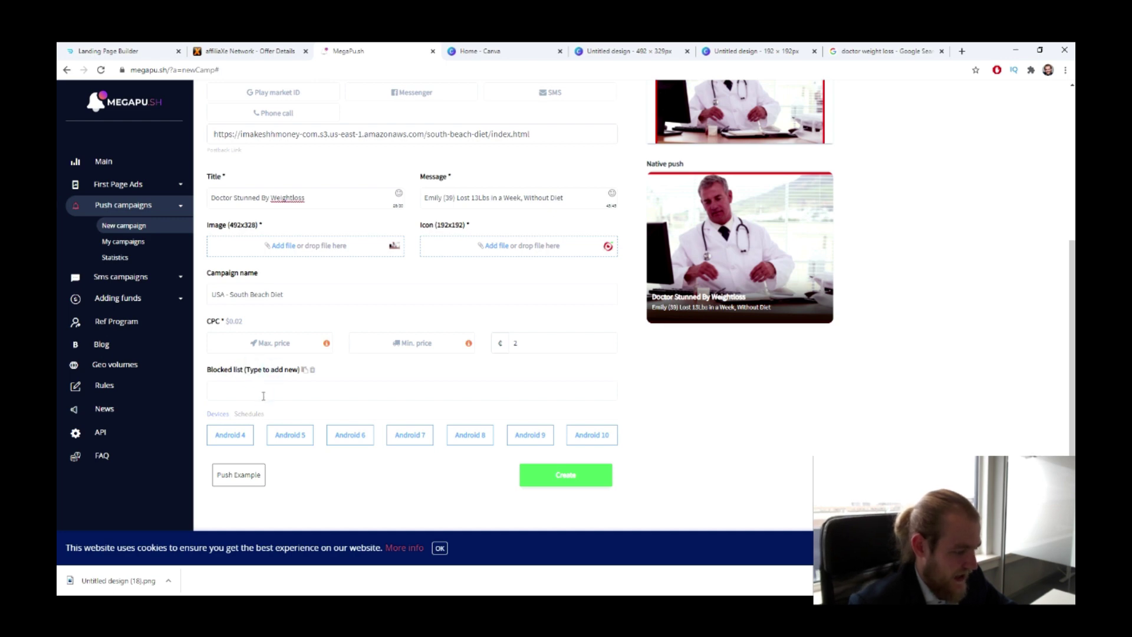
pyautogui.click(263, 394)
pyautogui.click(792, 393)
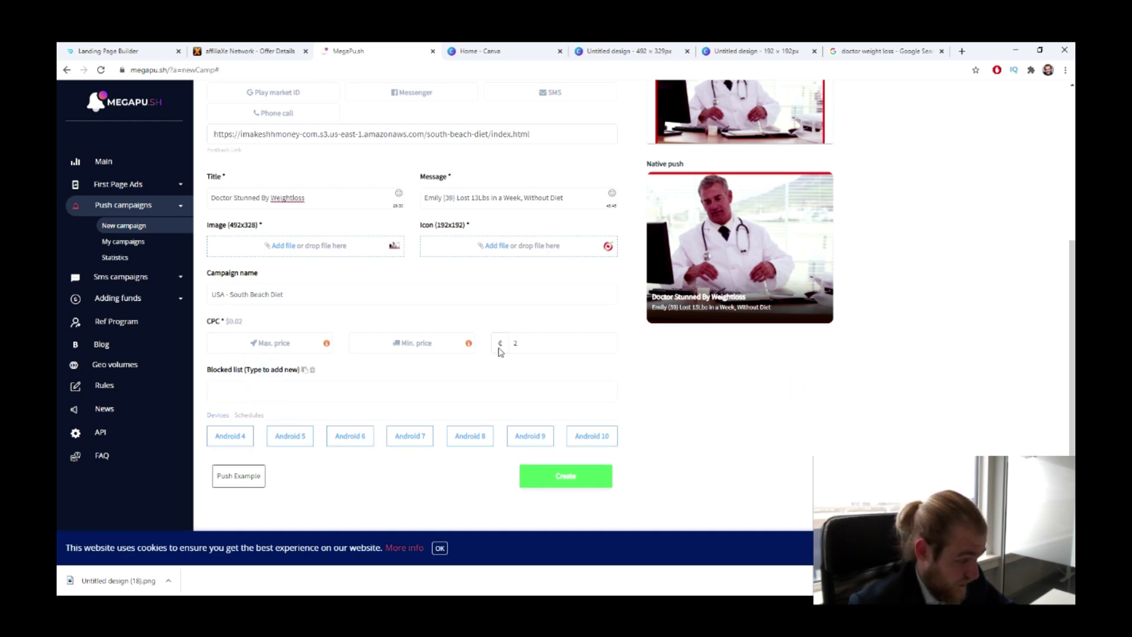
pyautogui.click(241, 481)
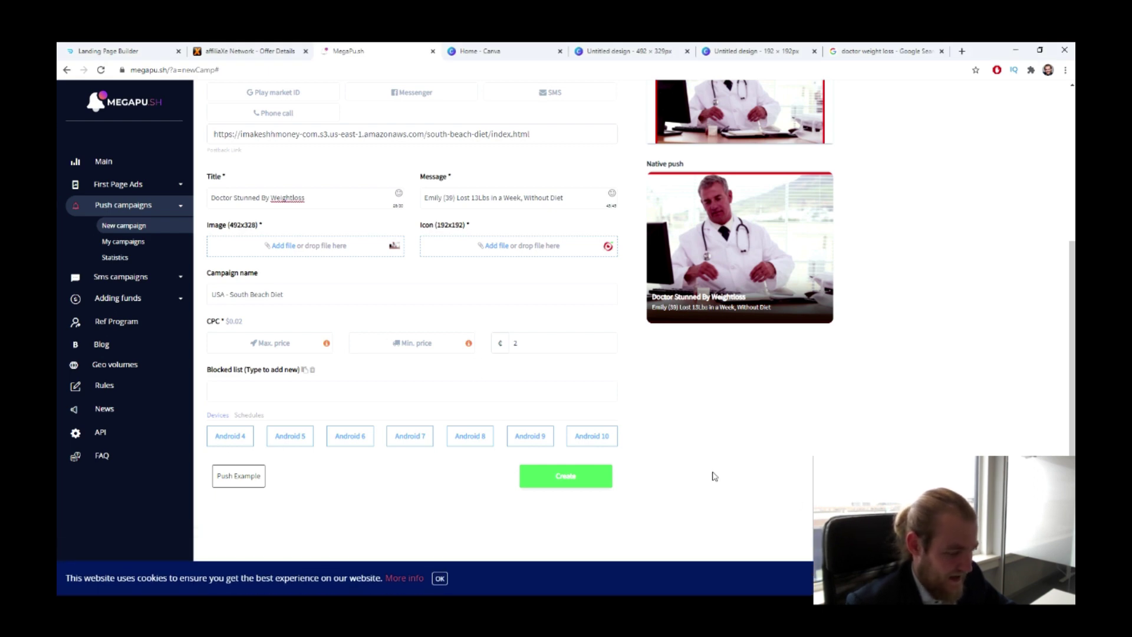
pyautogui.click(531, 475)
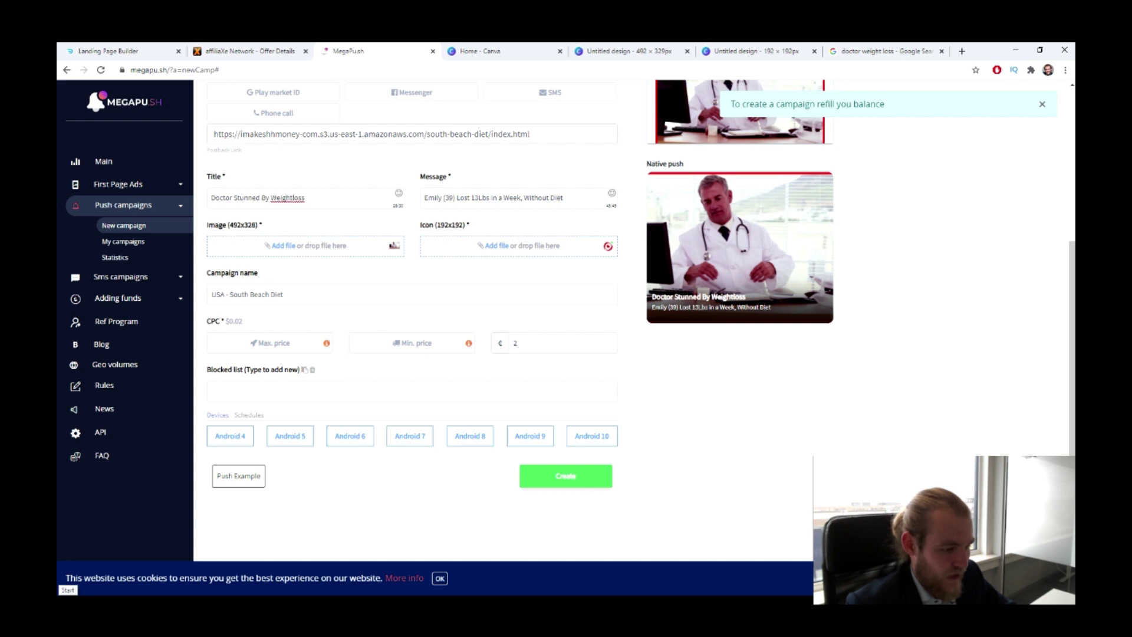